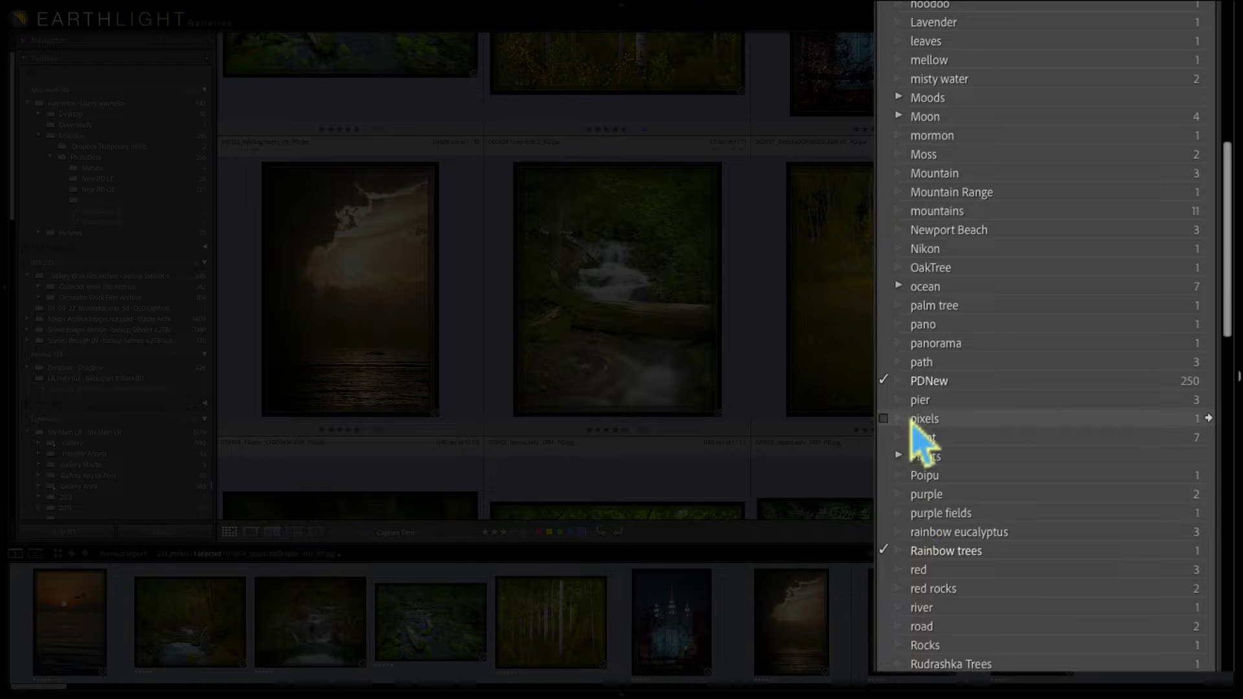
Step: Show only the photos tagged with the top-level path keyword
scroll(919, 434, "up", 10)
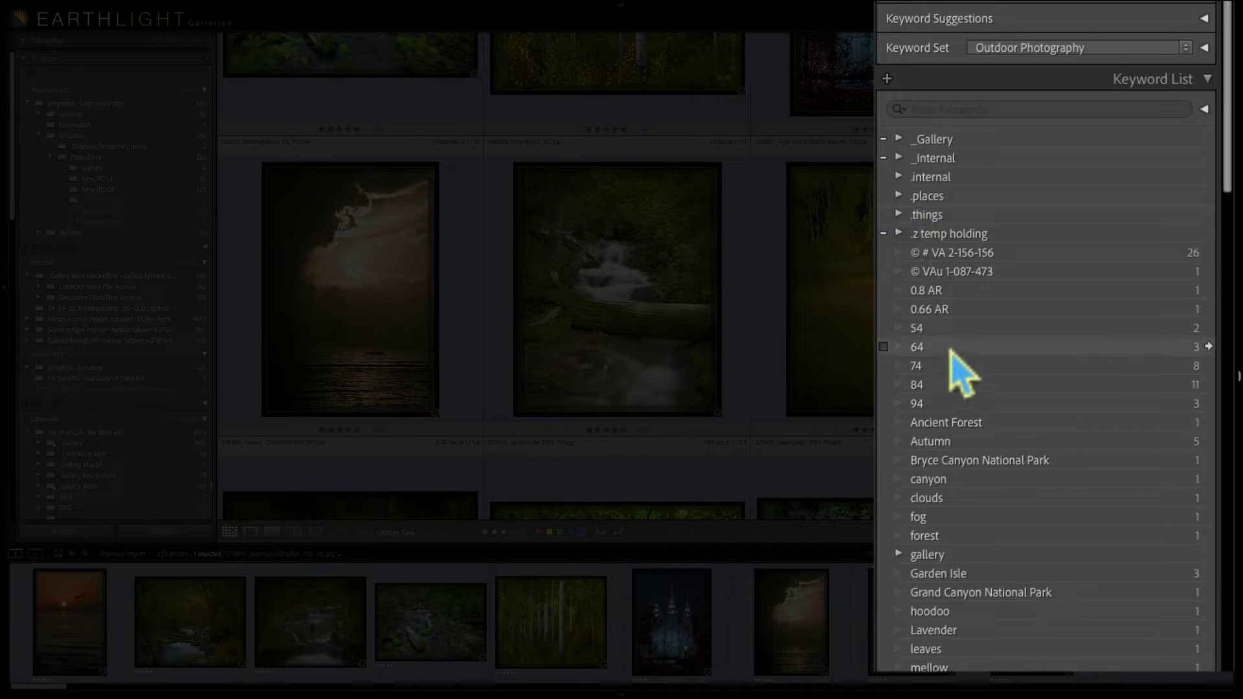
scroll(963, 376, "down", 10)
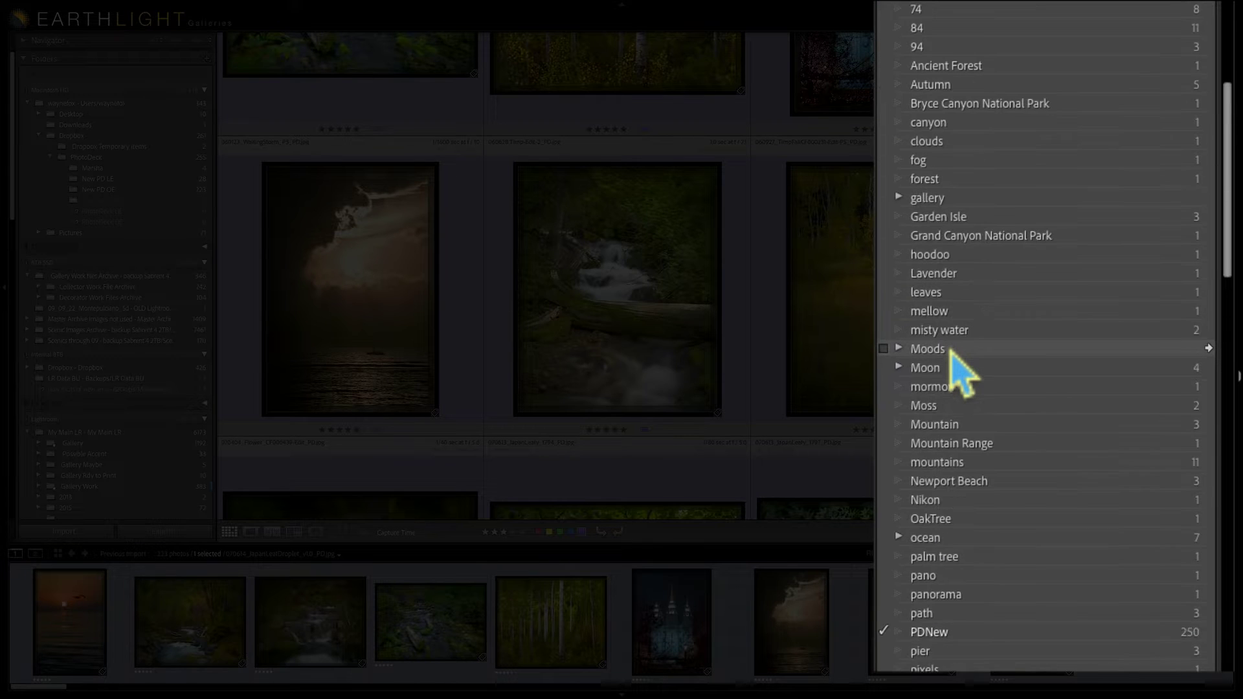
scroll(958, 369, "down", 1)
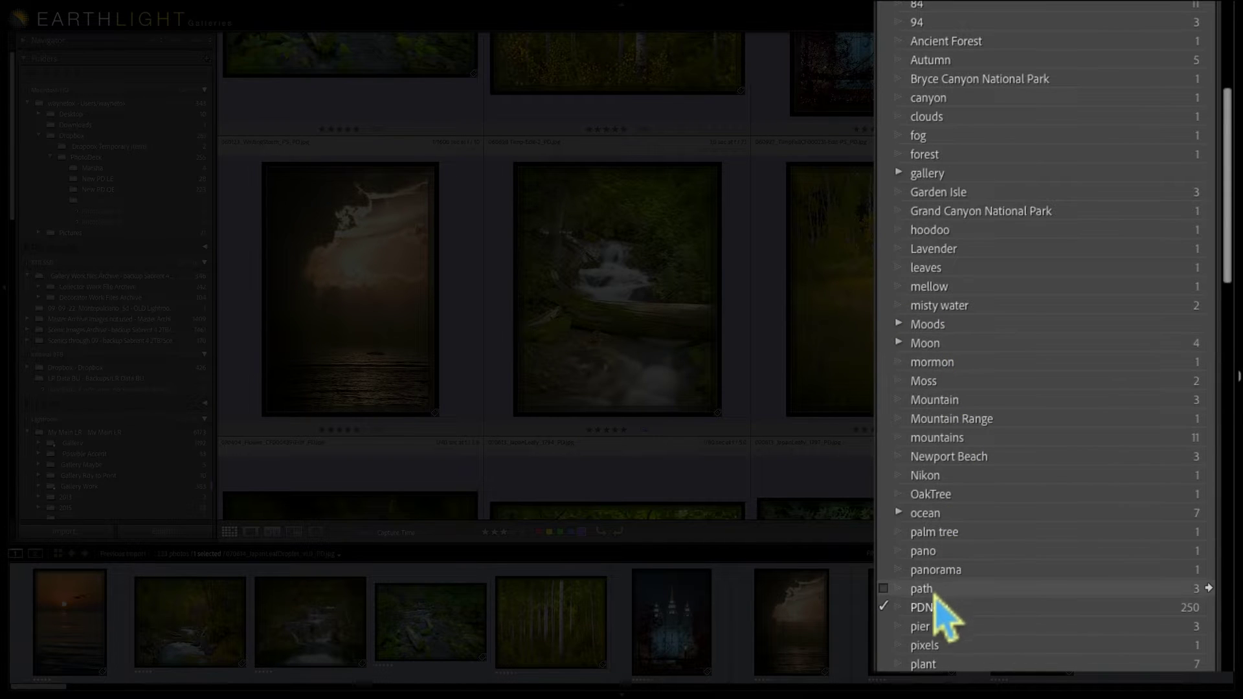
left_click(1208, 588)
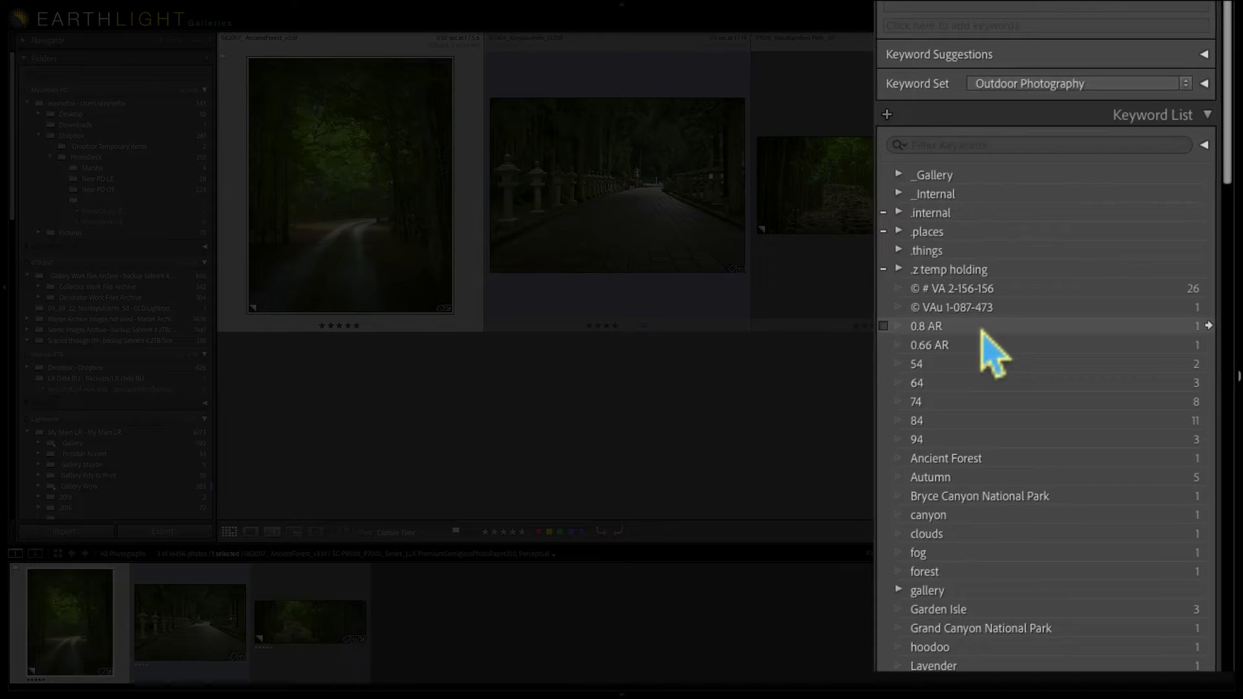
Step: Filter the keyword list for path
scroll(994, 353, "up", 3)
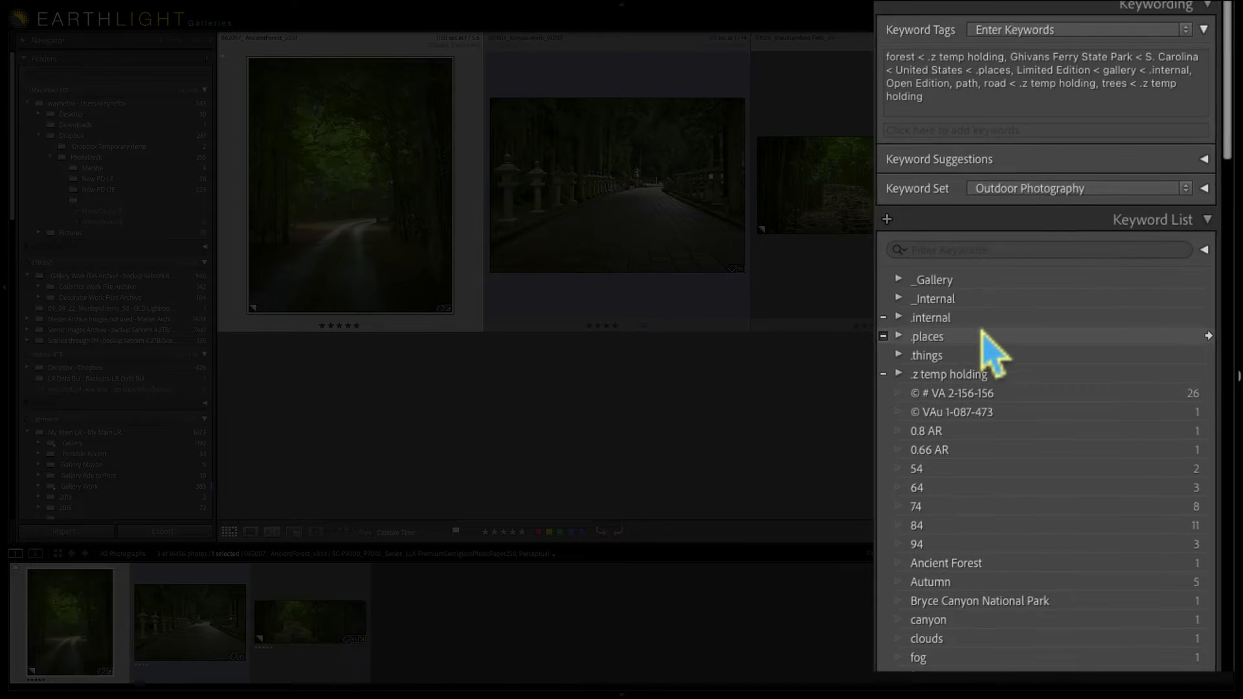
left_click(943, 251)
type("path")
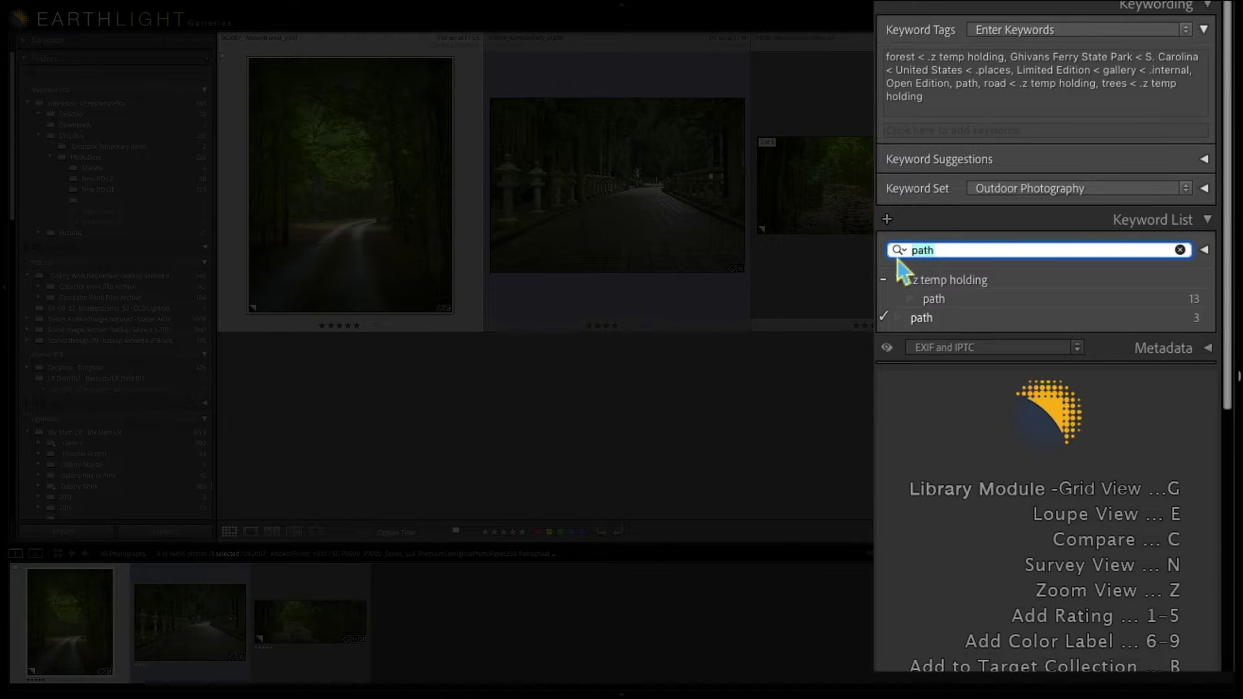
Step: Select all three photos and assign them the path keyword nested under .z temp holding
left_click(797, 347, "shift")
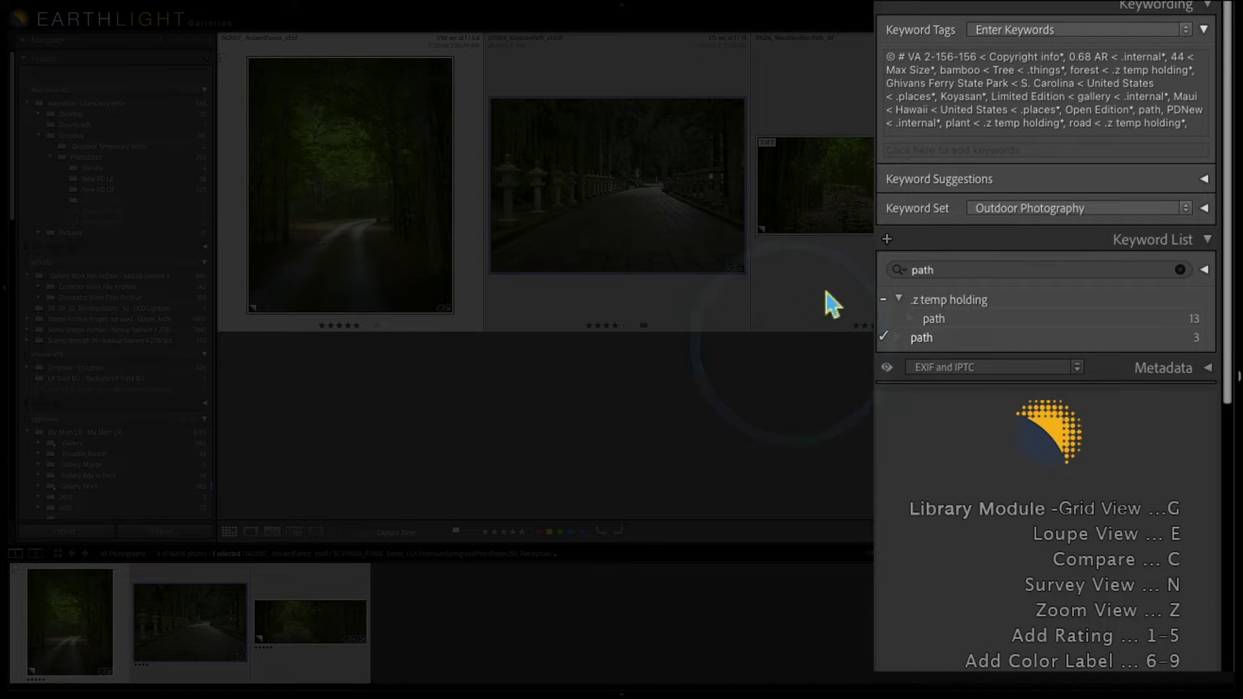
left_click(884, 337)
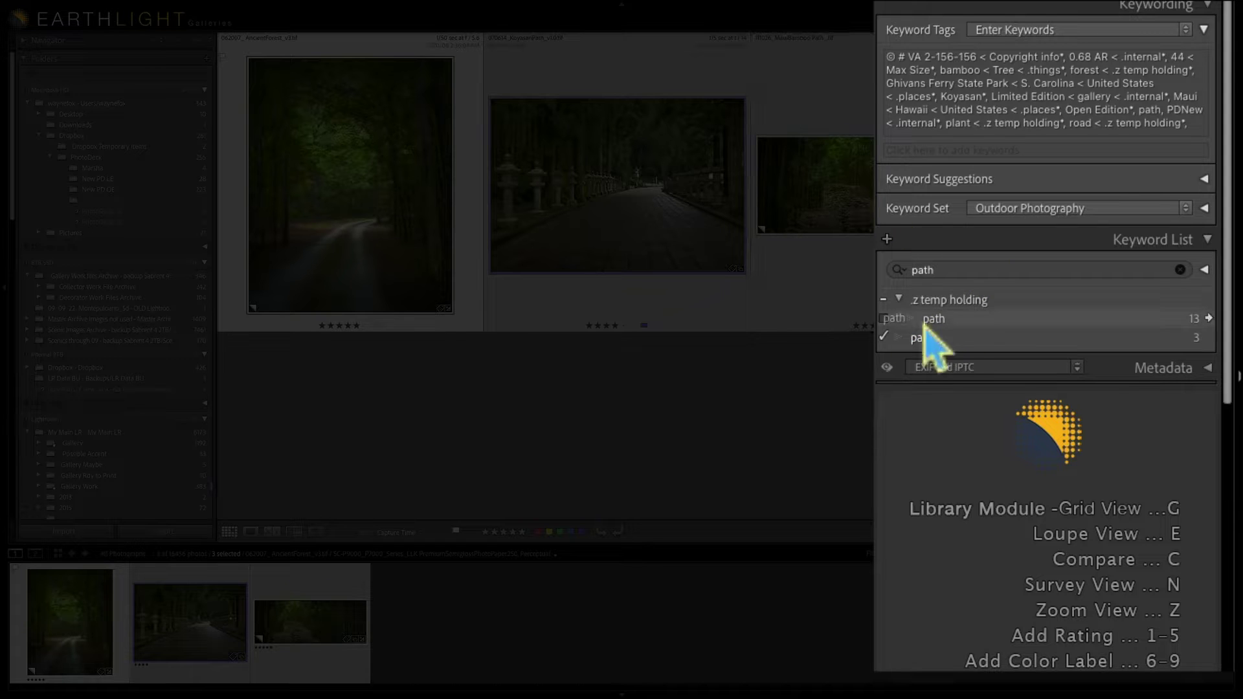
left_click(885, 319)
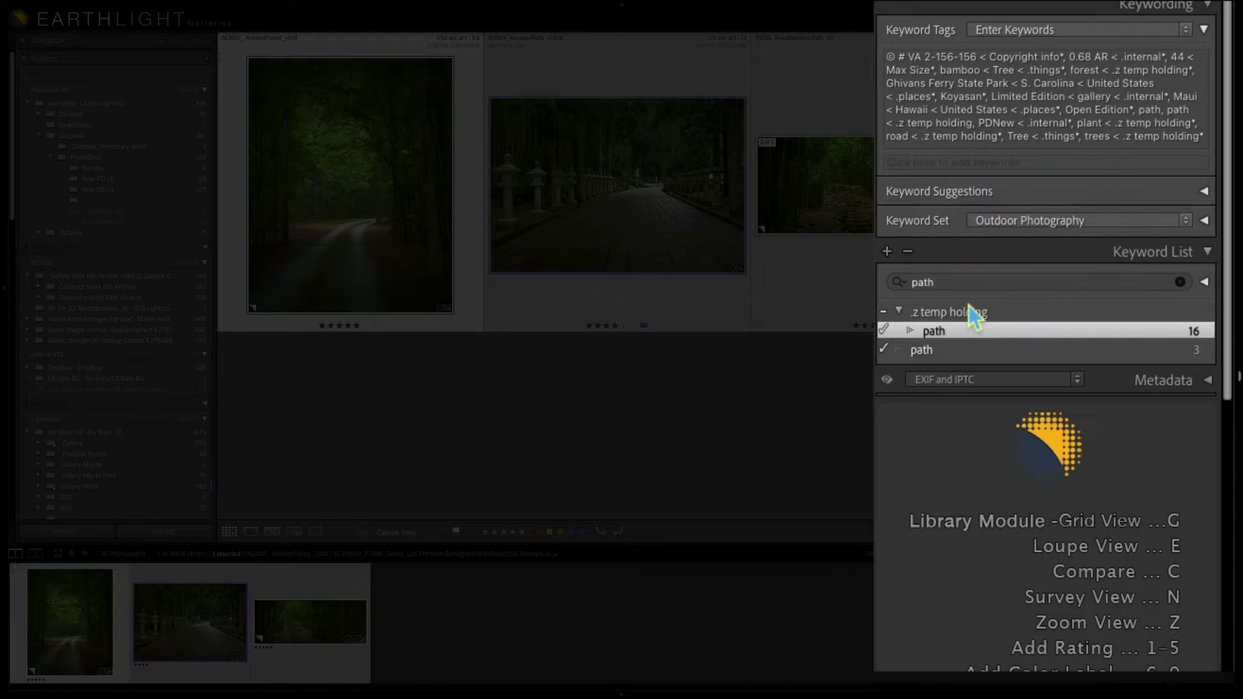
Step: Remove the top-level path keyword from the three selected photos
right_click(937, 356)
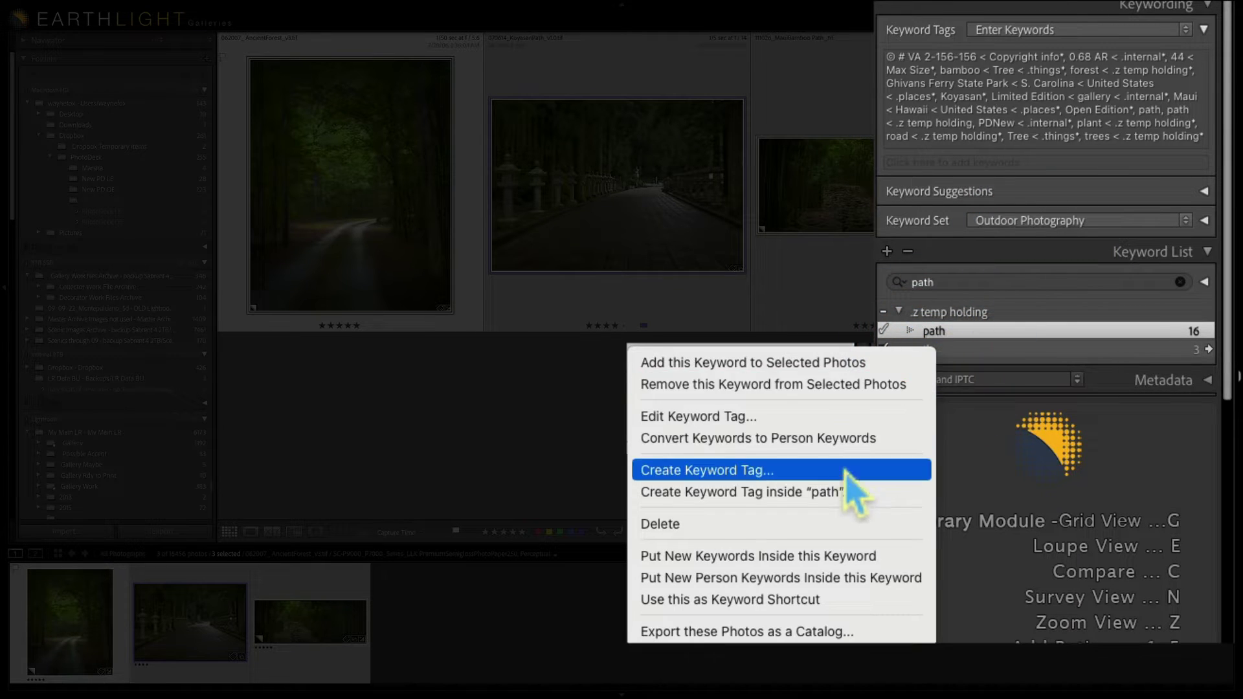
left_click(985, 353)
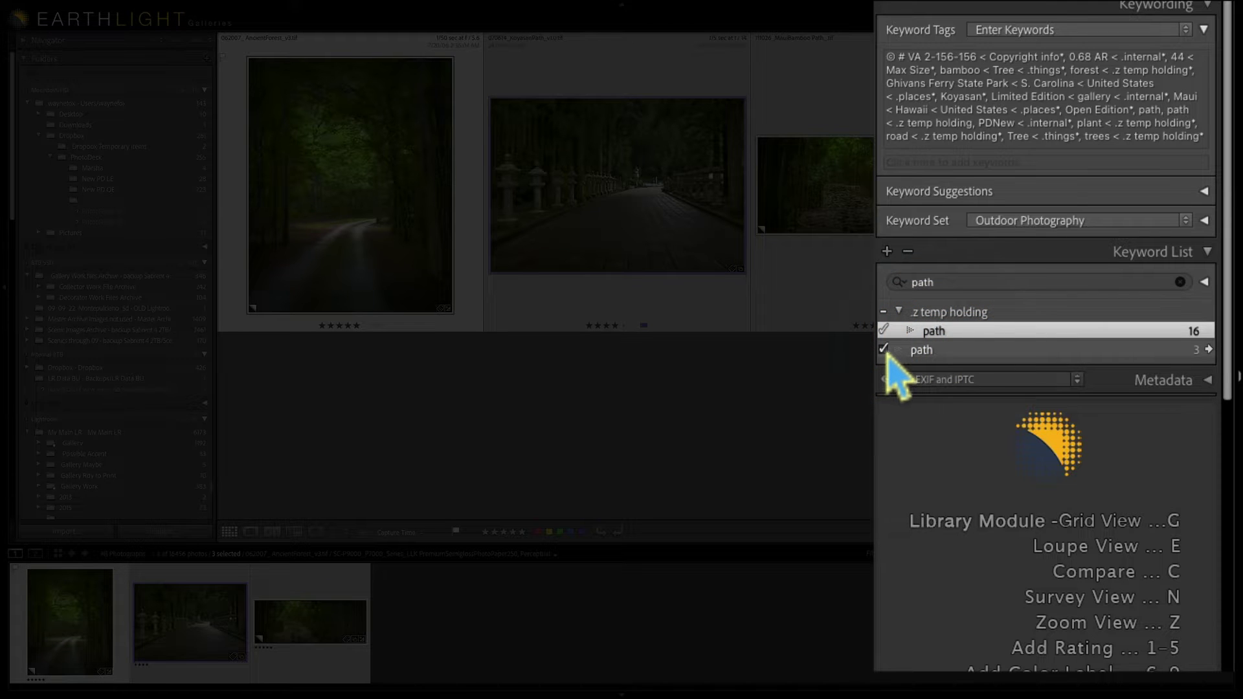
left_click(885, 349)
left_click(886, 354)
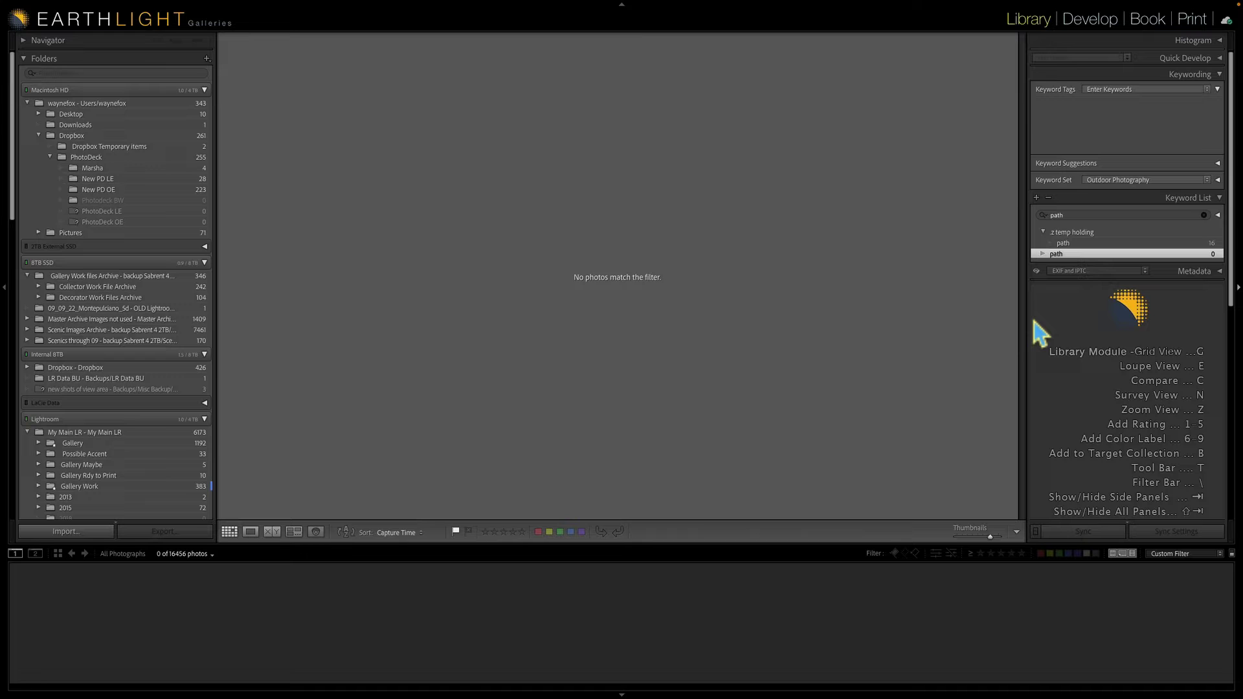
mouse_move(448, 4)
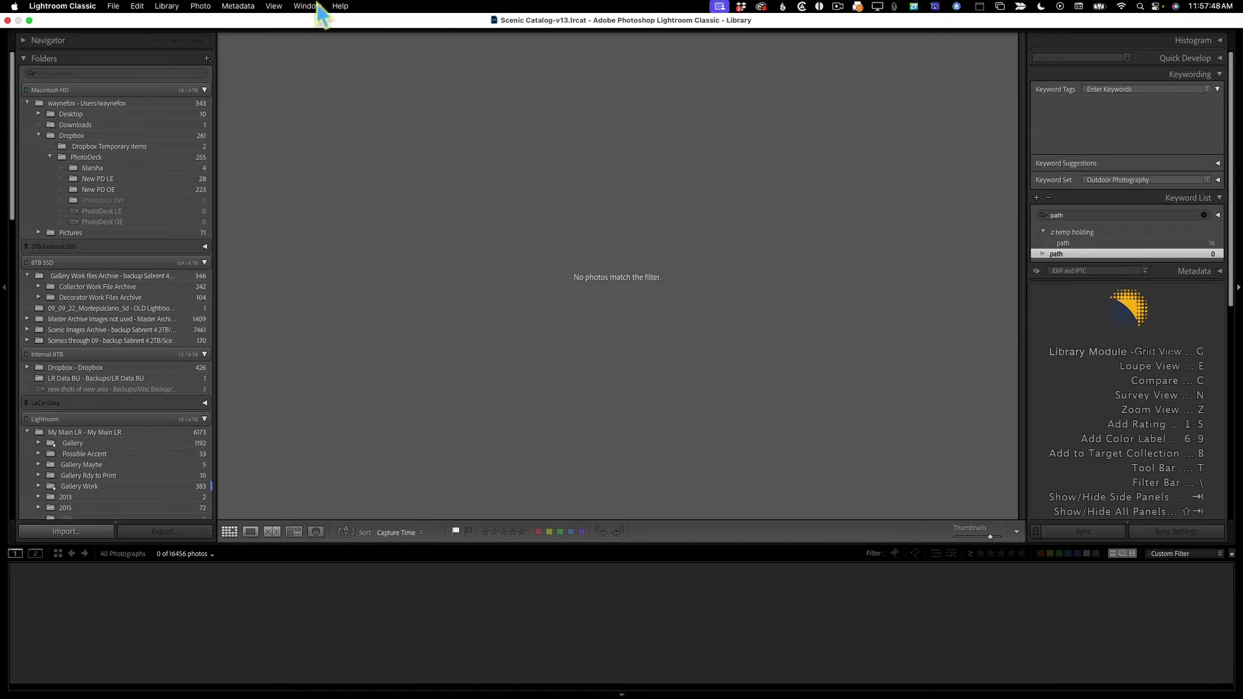
left_click(237, 6)
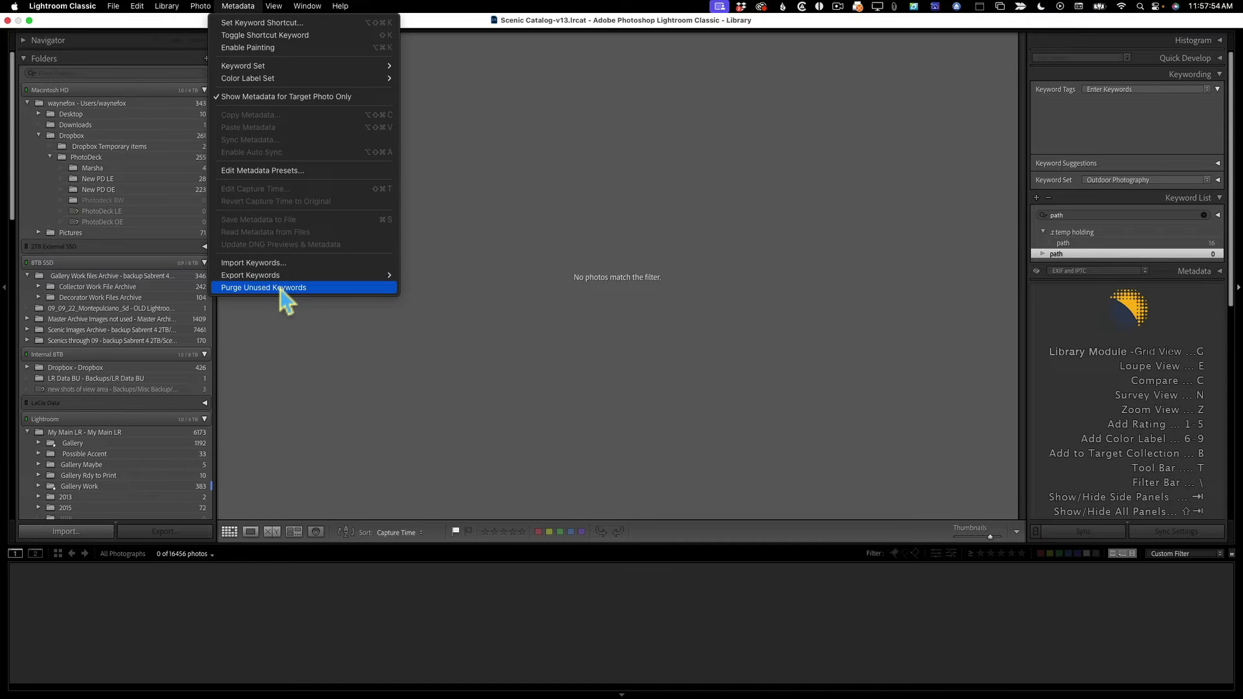
left_click(285, 300)
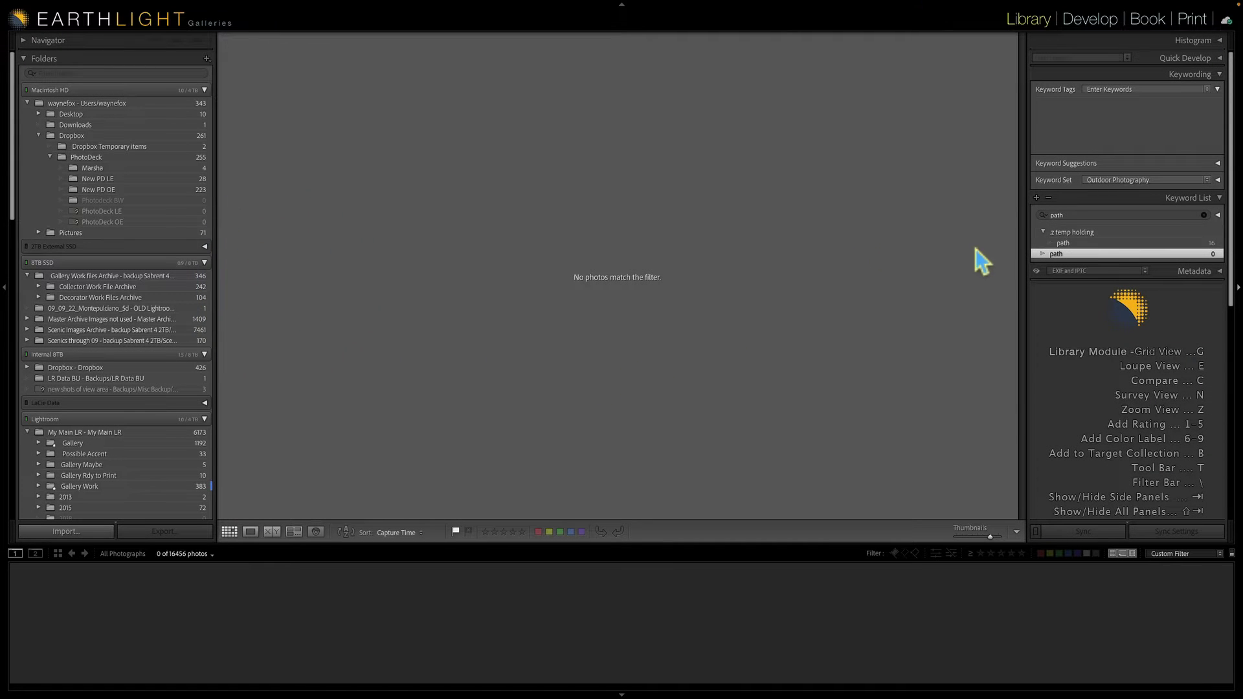
Step: Delete the unused top-level path keyword from the keyword list
right_click(1078, 254)
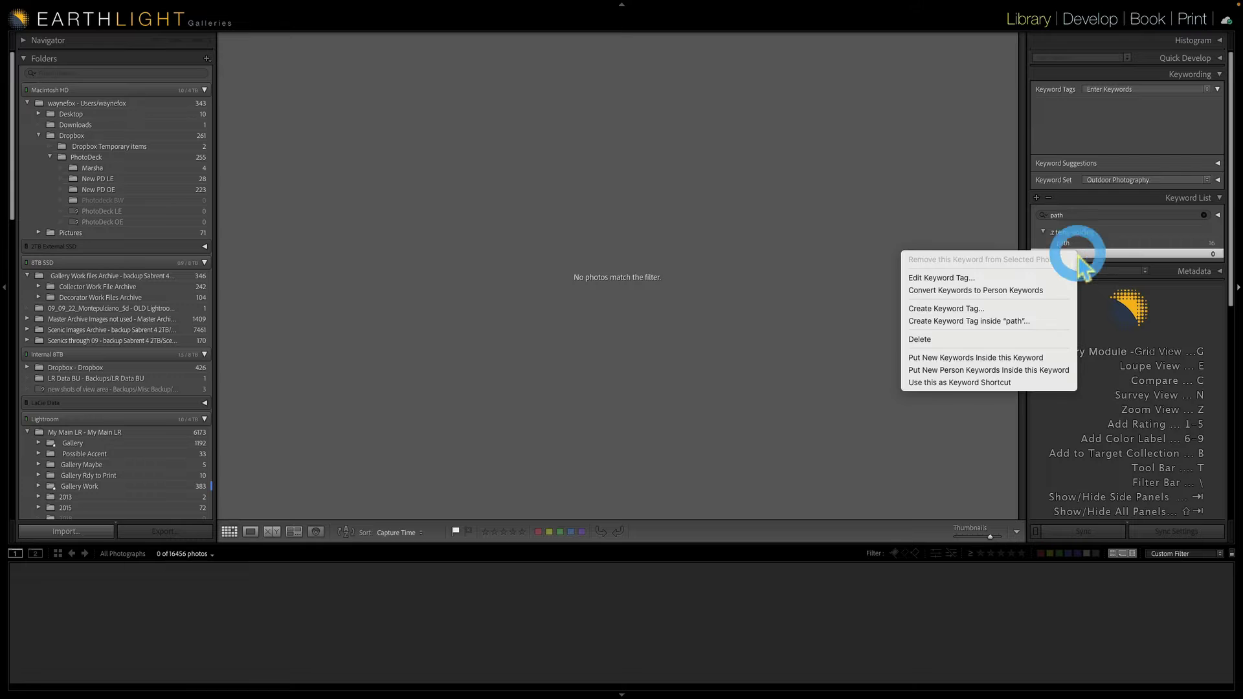
left_click(1009, 342)
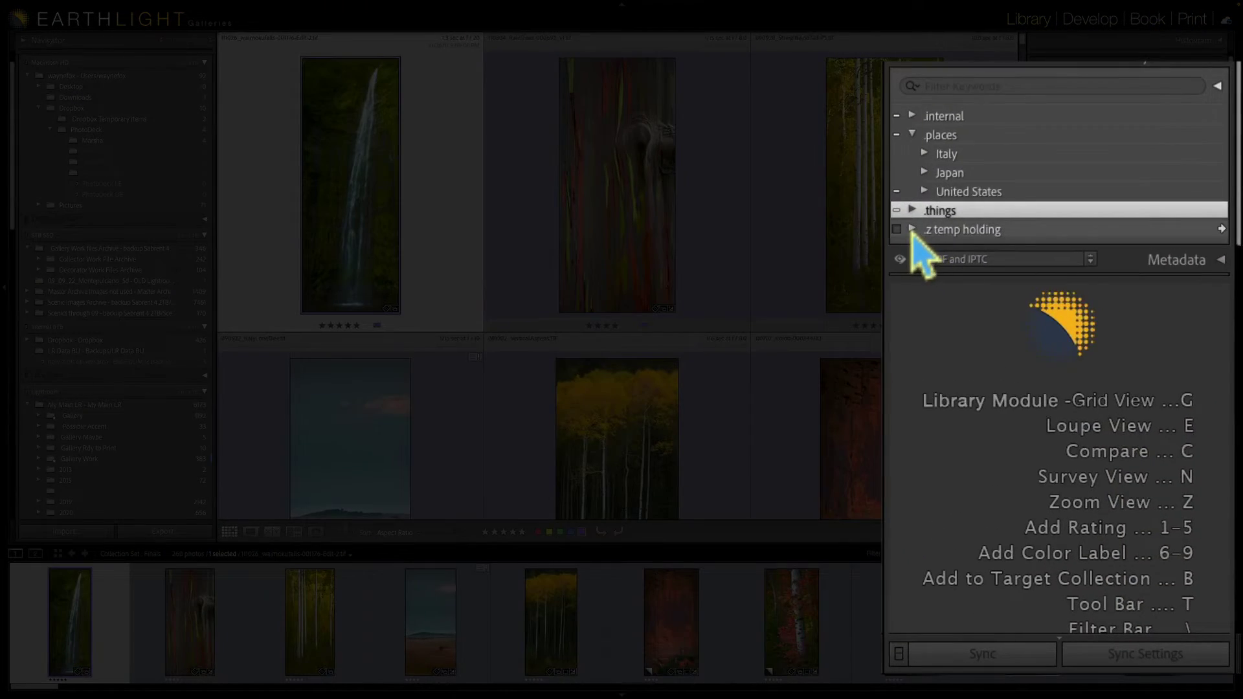
Step: Expand the .z temp holding keyword group and select Italy within it
left_click(912, 231)
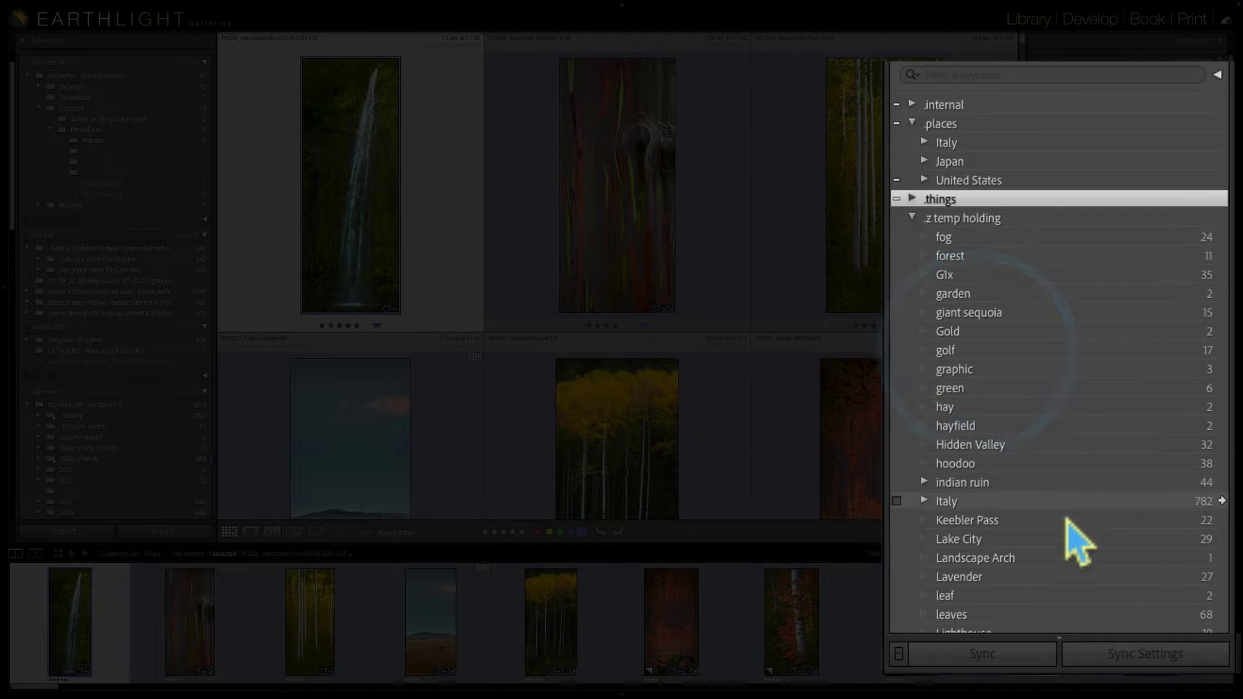
scroll(1068, 535, "down", 5)
scroll(1067, 520, "down", 1)
scroll(1067, 520, "up", 1)
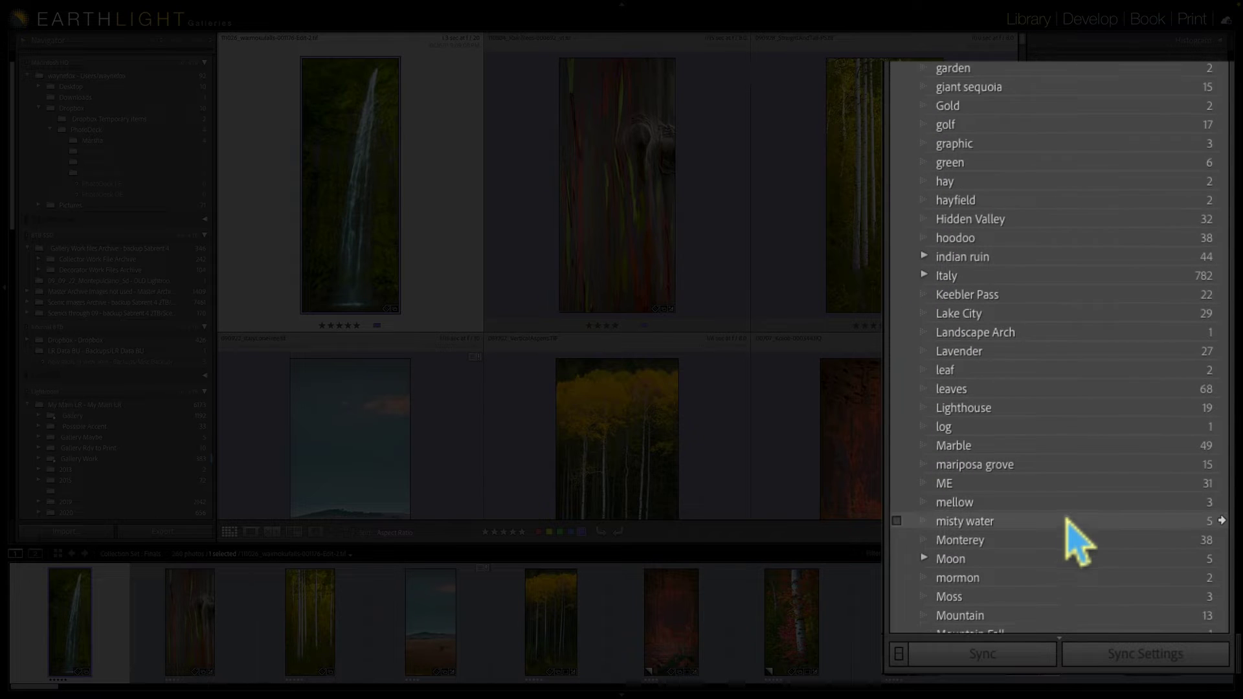
left_click(974, 289)
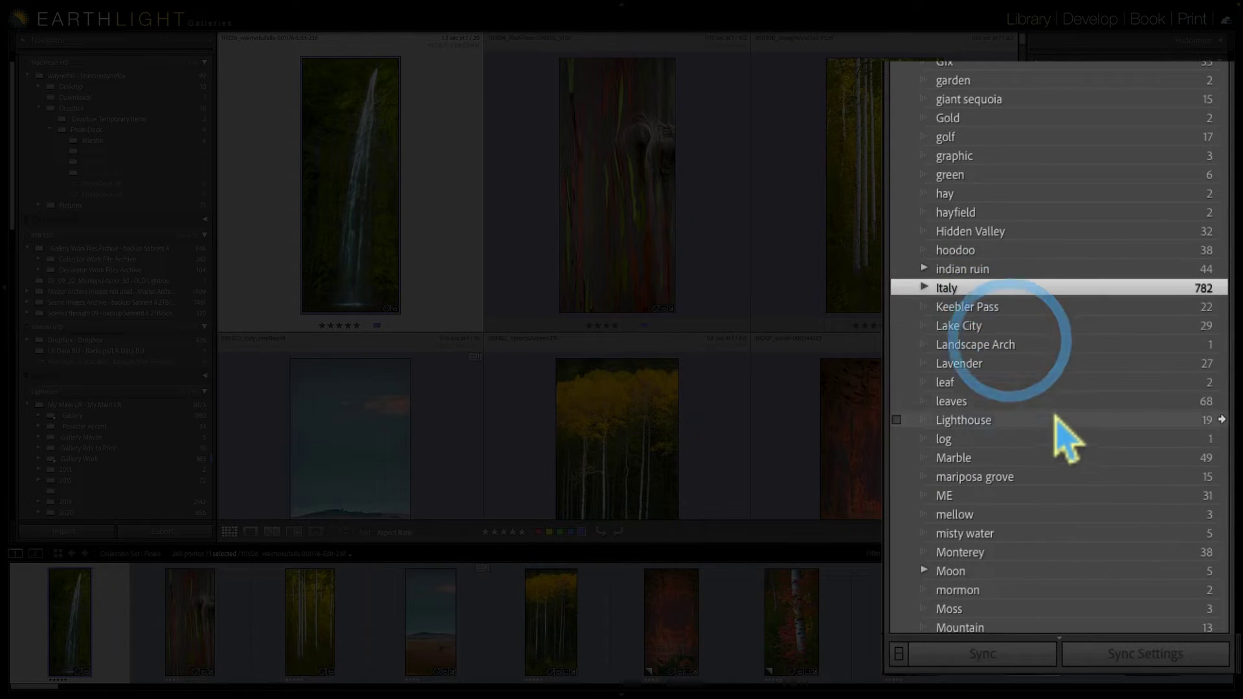
Step: Compare the keywords nested in Italy under .places with those in Italy and Tucsany under .z temp holding
scroll(1068, 440, "up", 5)
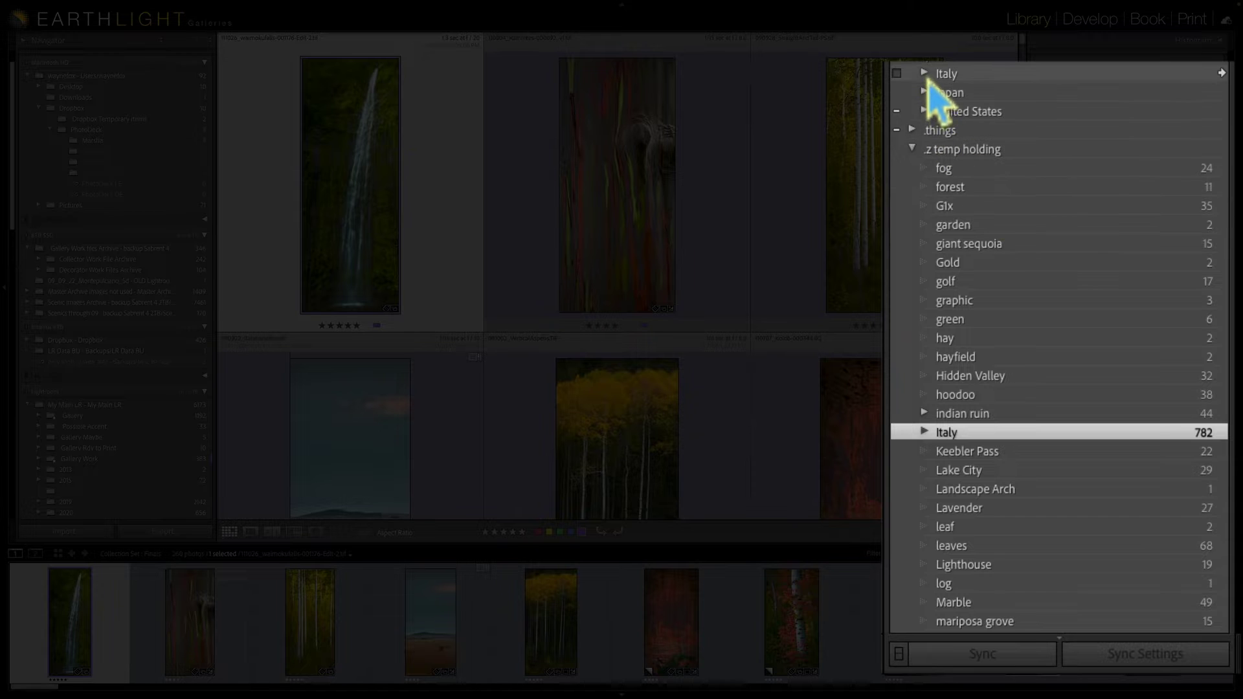
left_click(925, 74)
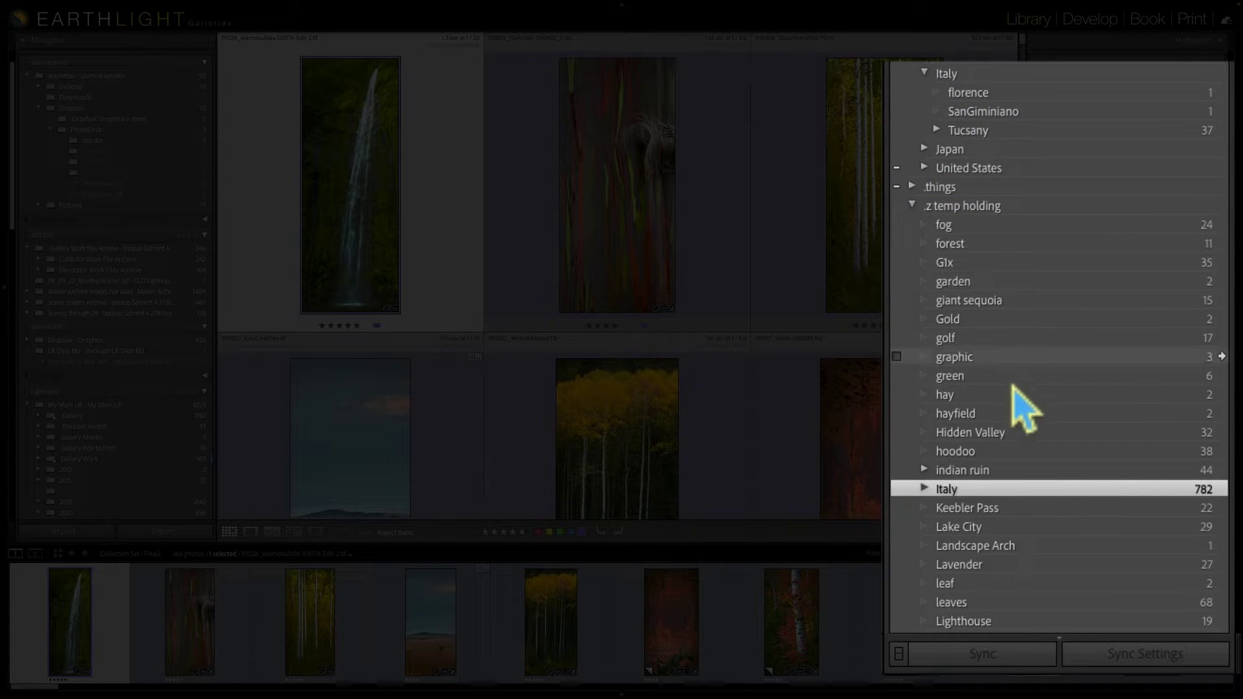
left_click(924, 488)
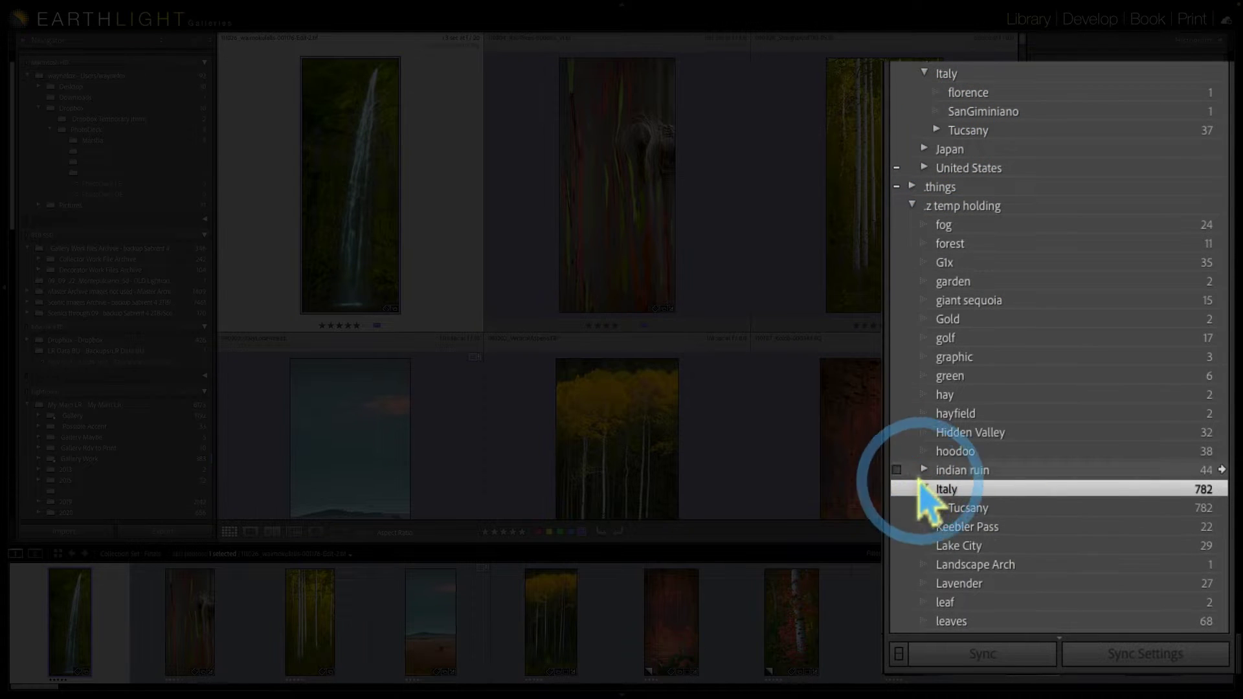
left_click(937, 509)
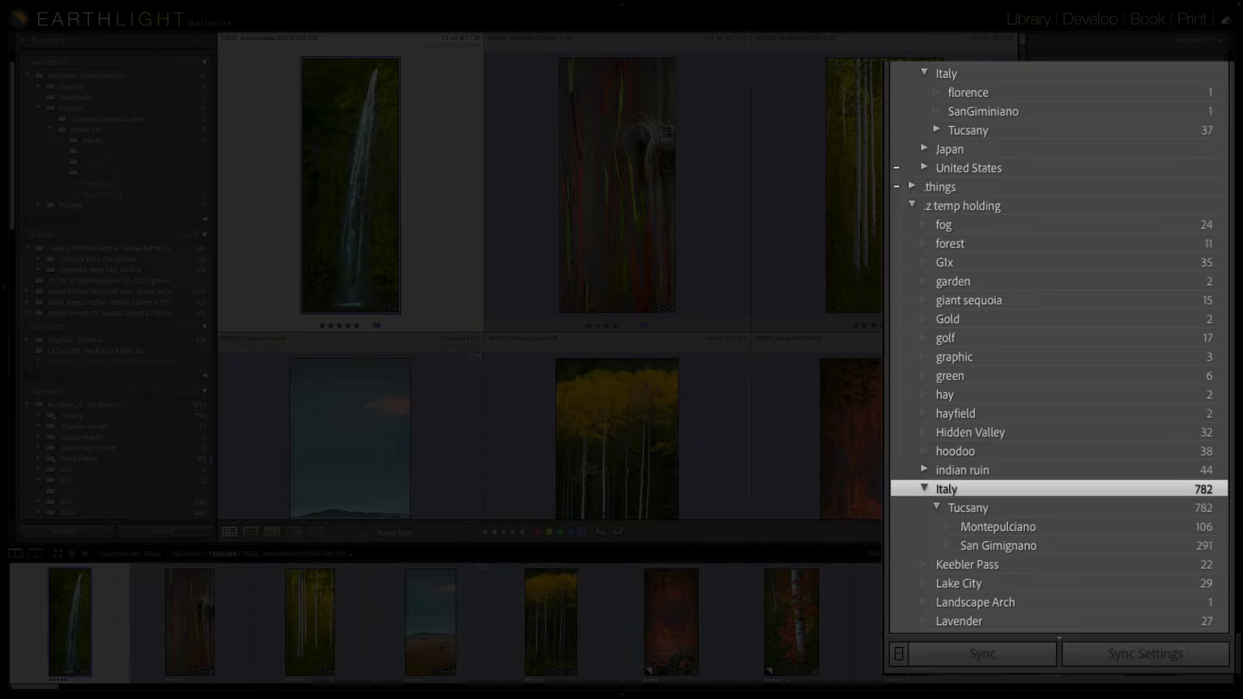
scroll(1060, 350, "down", 3)
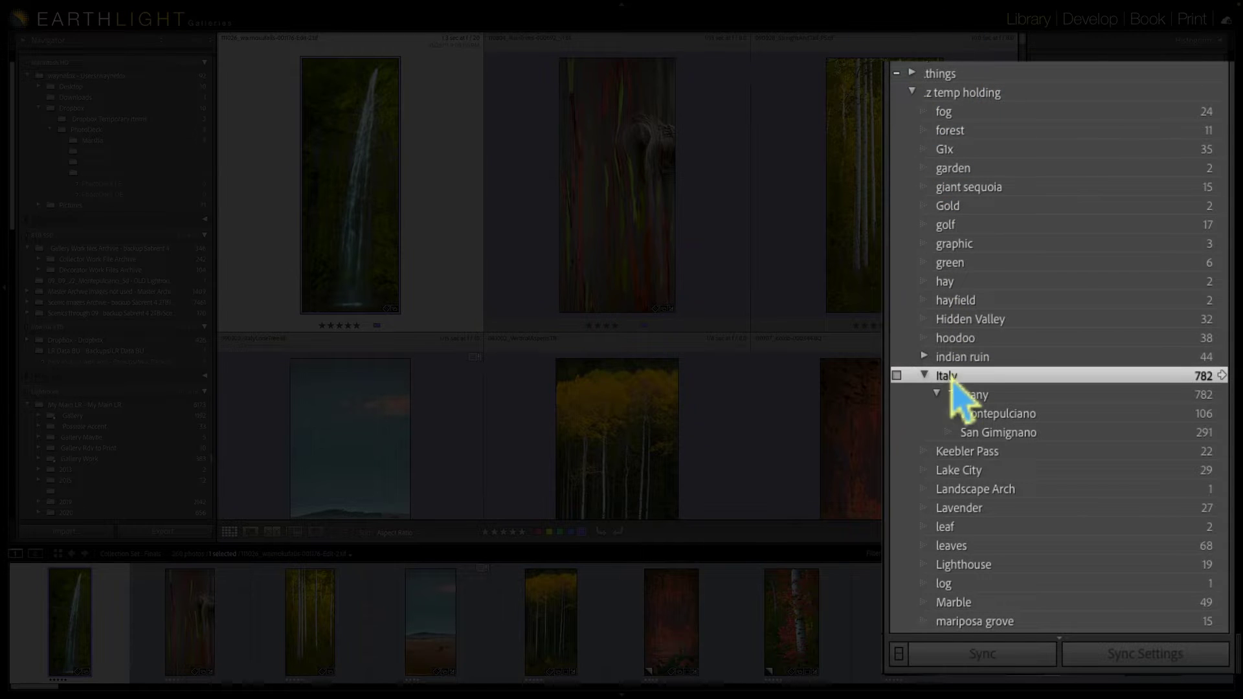
left_click(925, 377)
Step: Look up fog in the keyword list, and move it from .z temp holding into Weather under .things
left_click(942, 111)
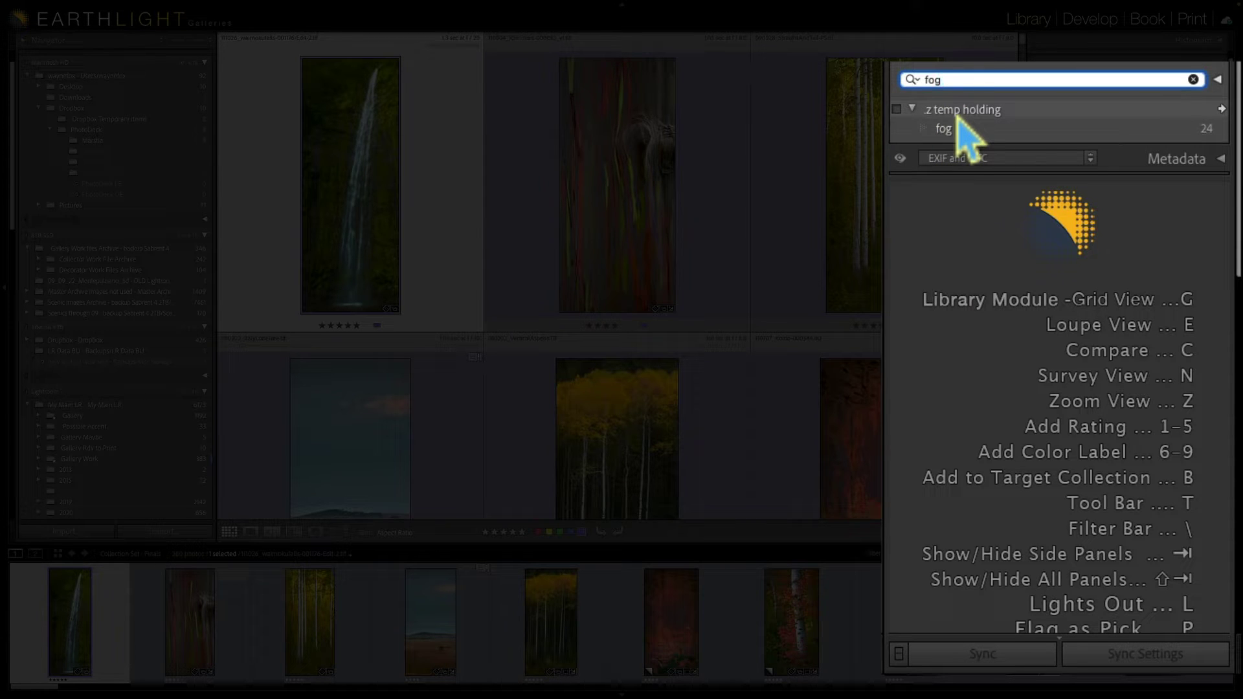
left_click(1195, 79)
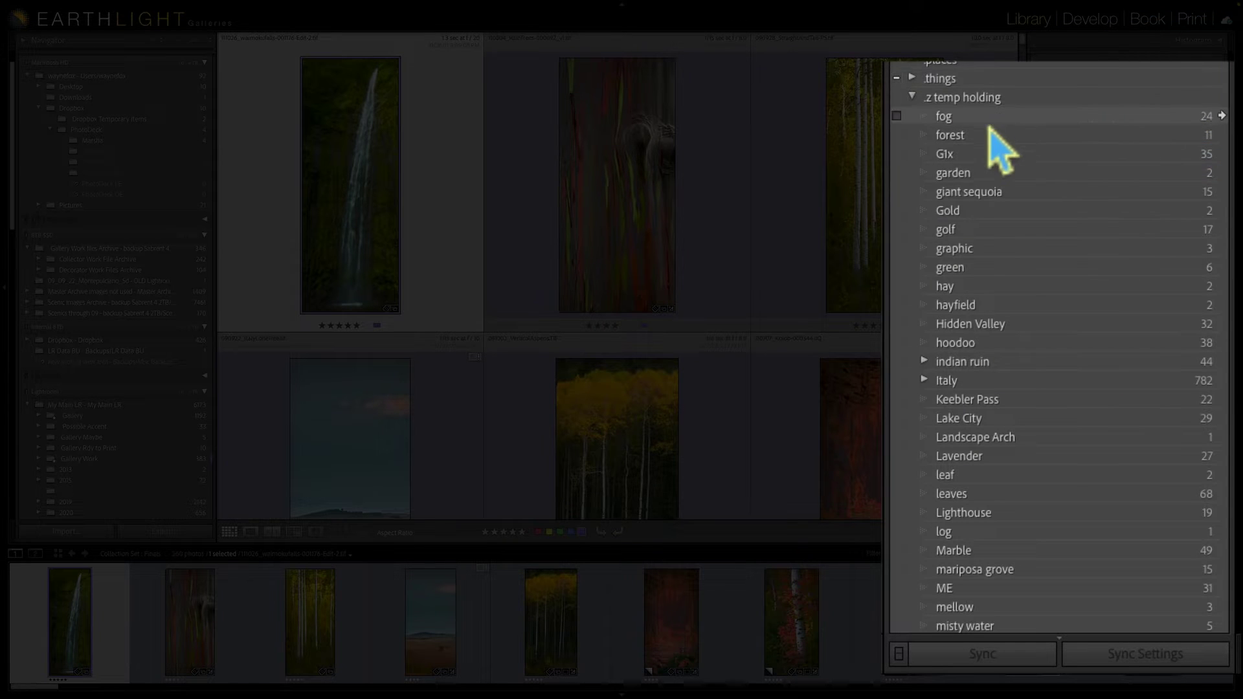
left_click(953, 79)
left_click(954, 83)
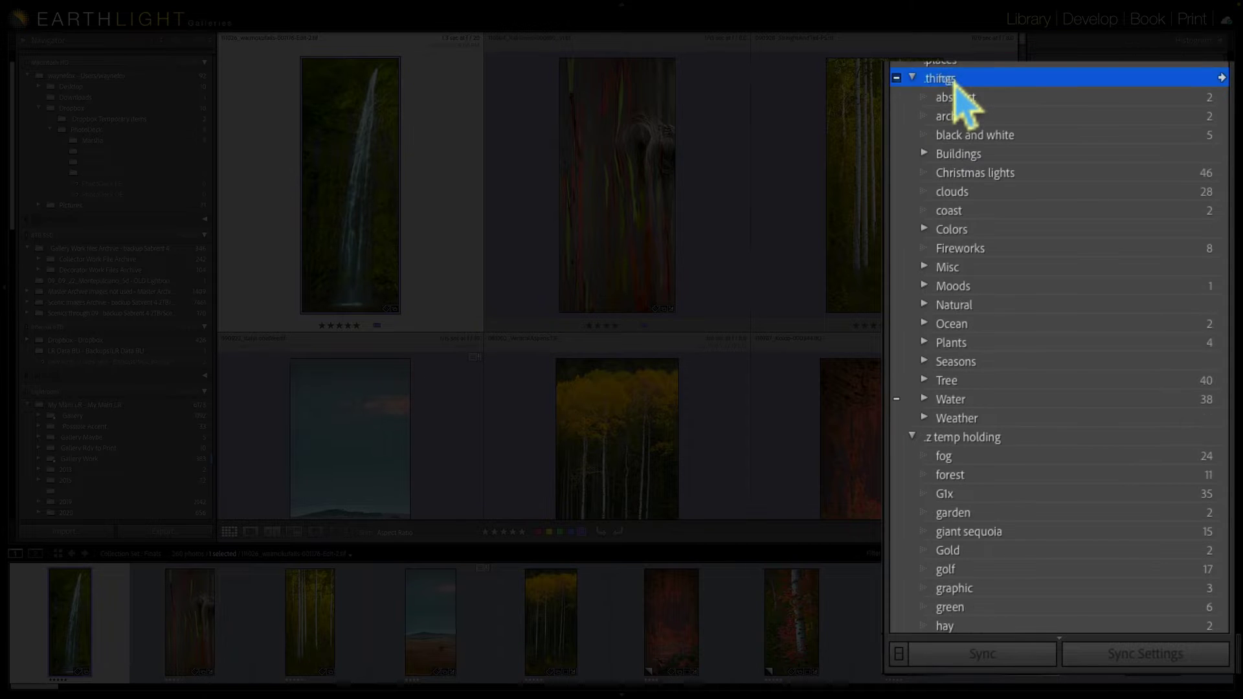
left_click_drag(955, 81, 960, 424)
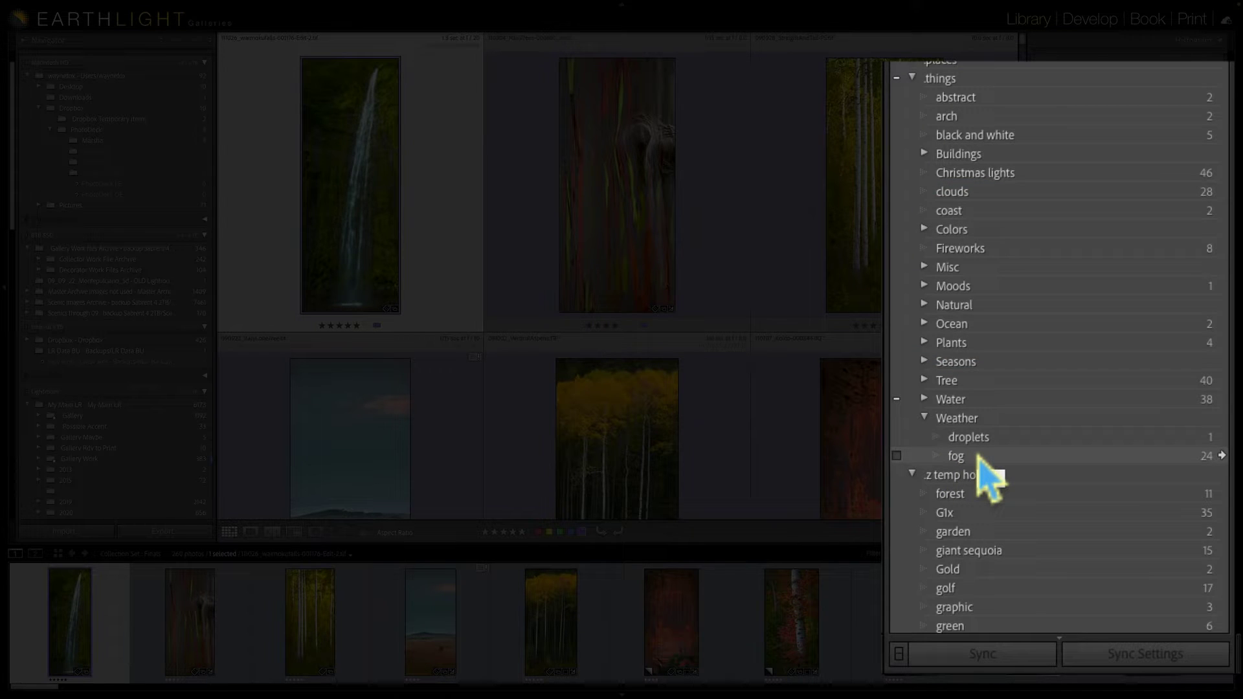
left_click(913, 78)
Step: Review the keywords remaining under .z temp holding
scroll(1026, 222, "down", 10)
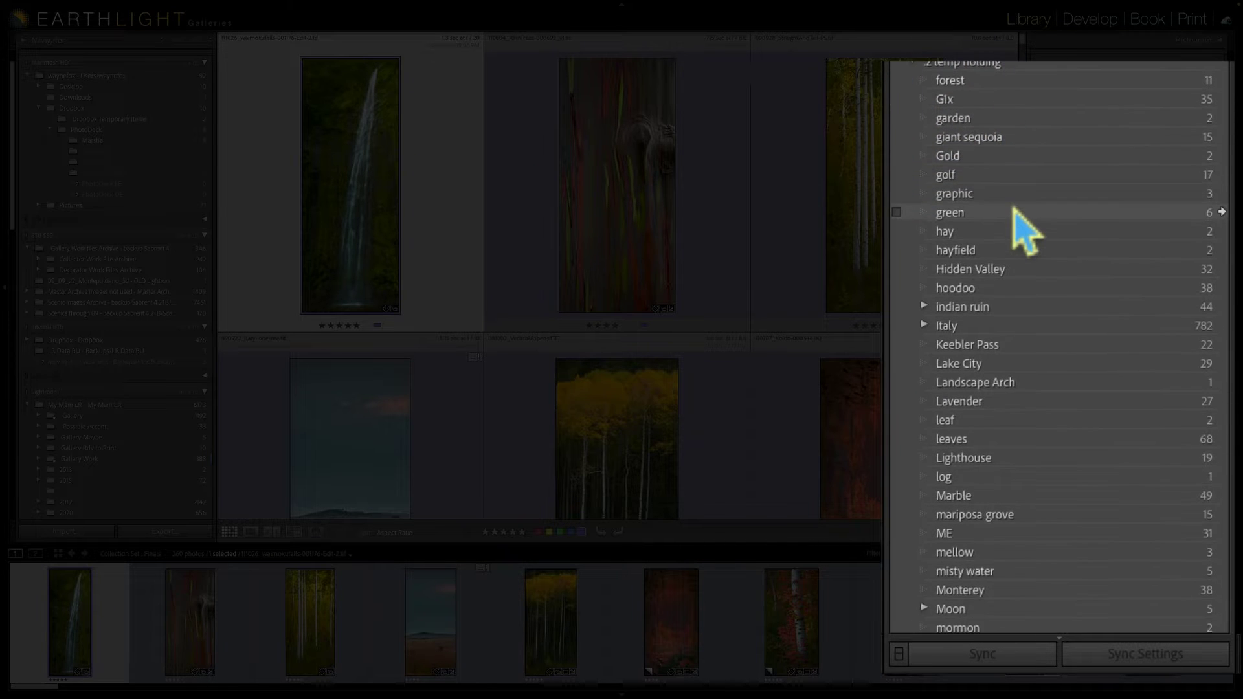
scroll(1026, 222, "down", 15)
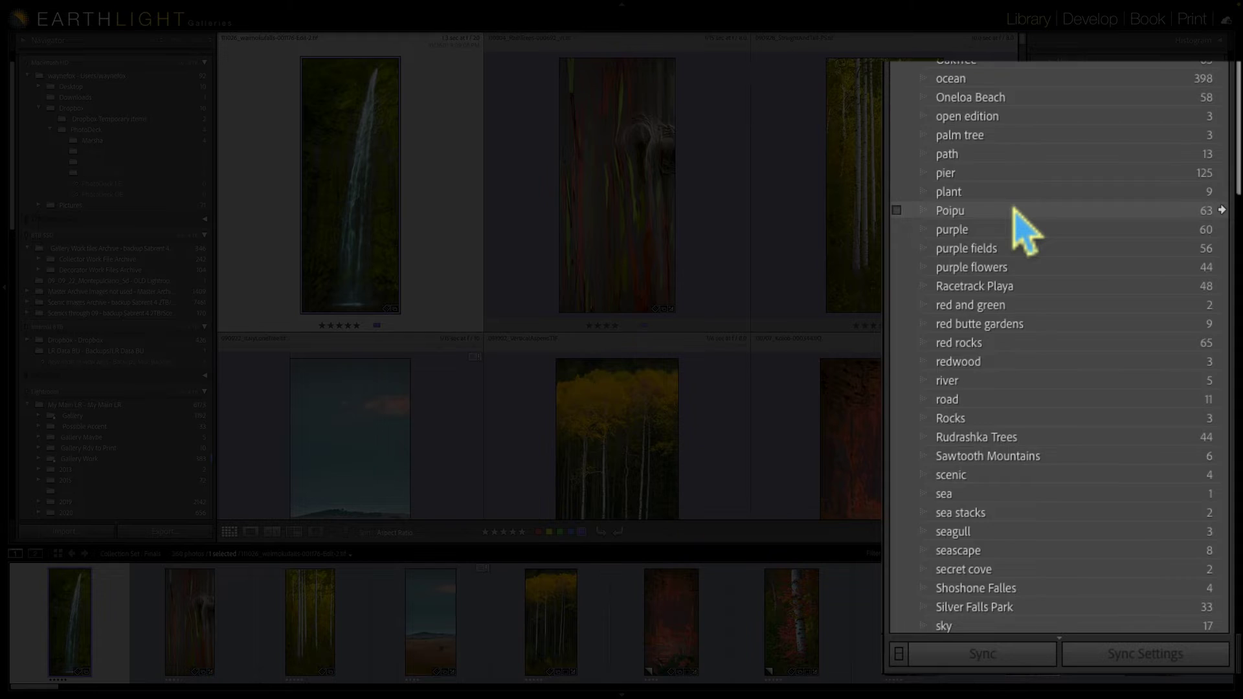
scroll(1026, 223, "down", 5)
scroll(1026, 222, "up", 20)
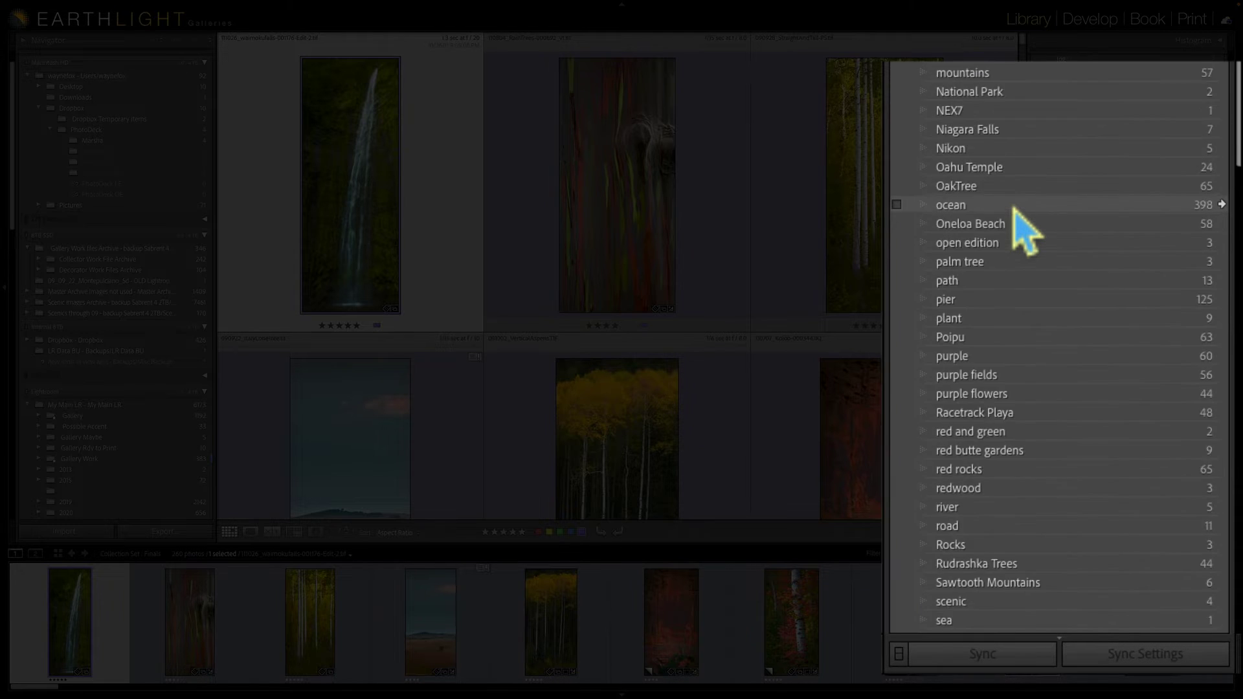
scroll(1015, 209, "up", 4)
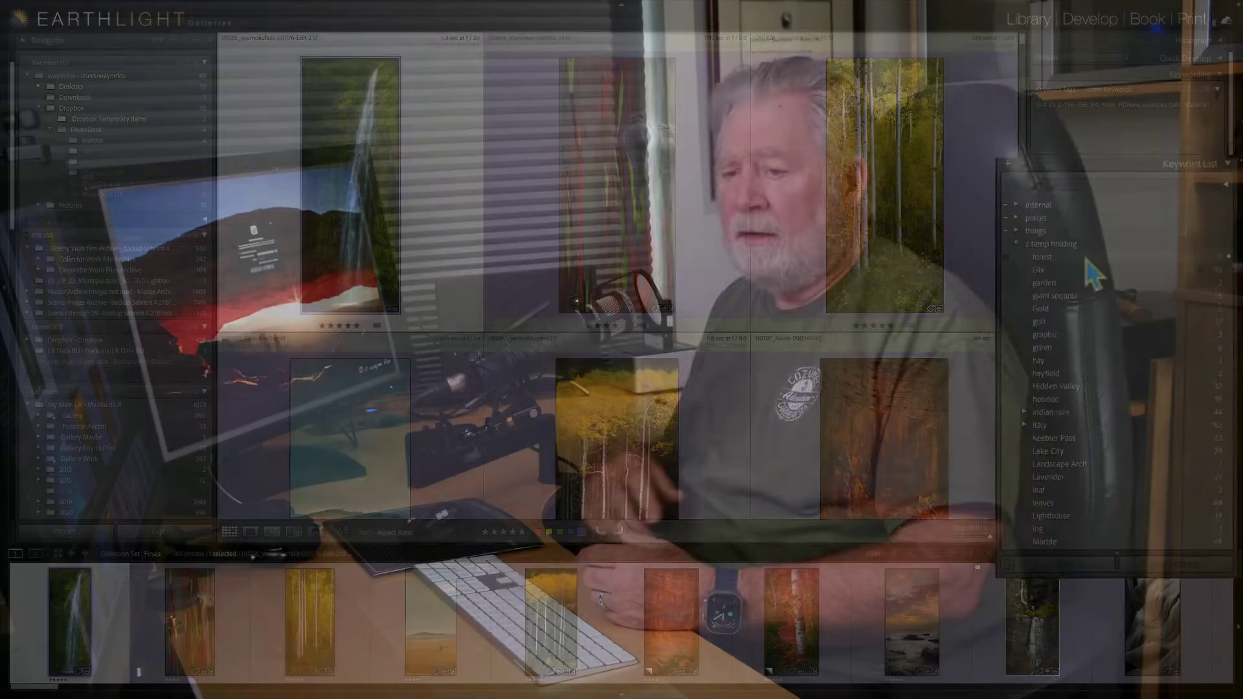
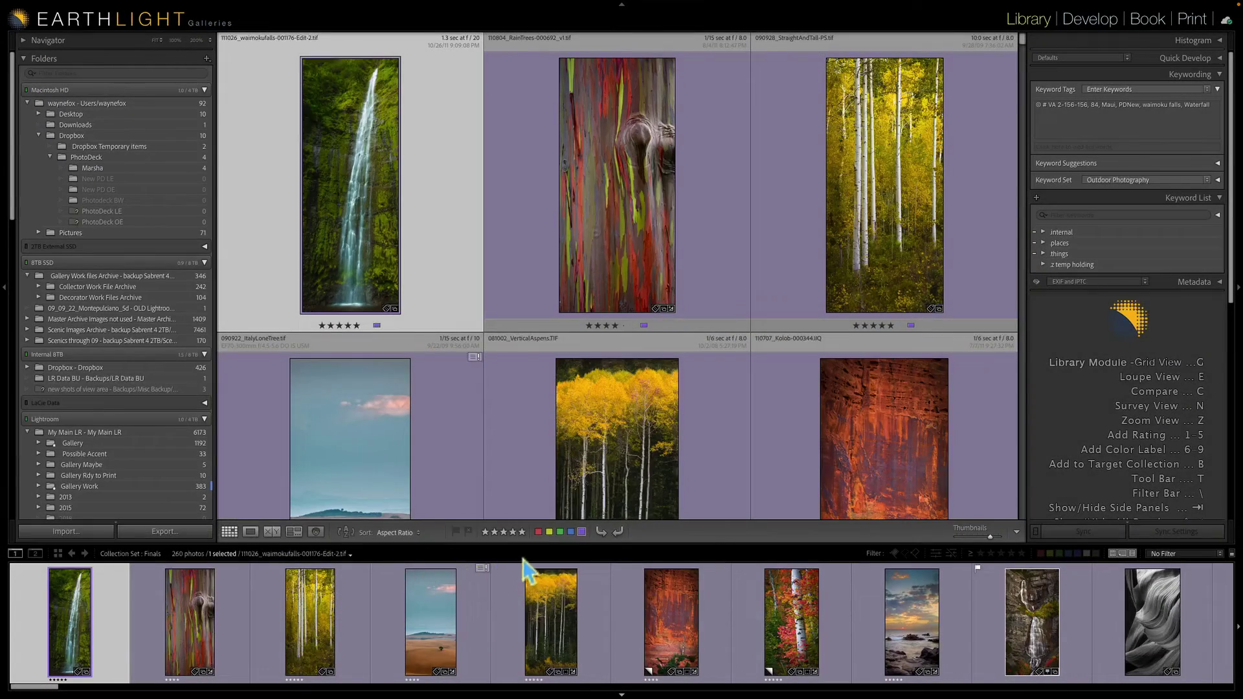
Step: Switch the photo source to All Photographs and select every photo in the catalog
left_click(523, 559)
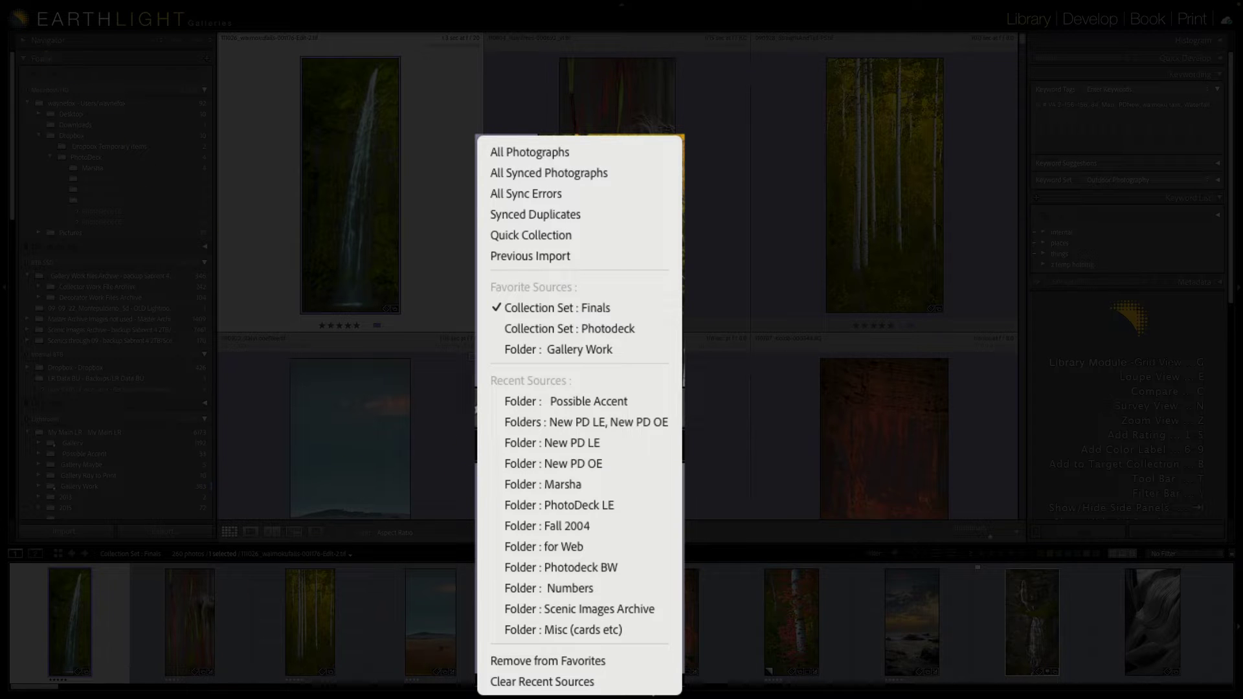
left_click(567, 324)
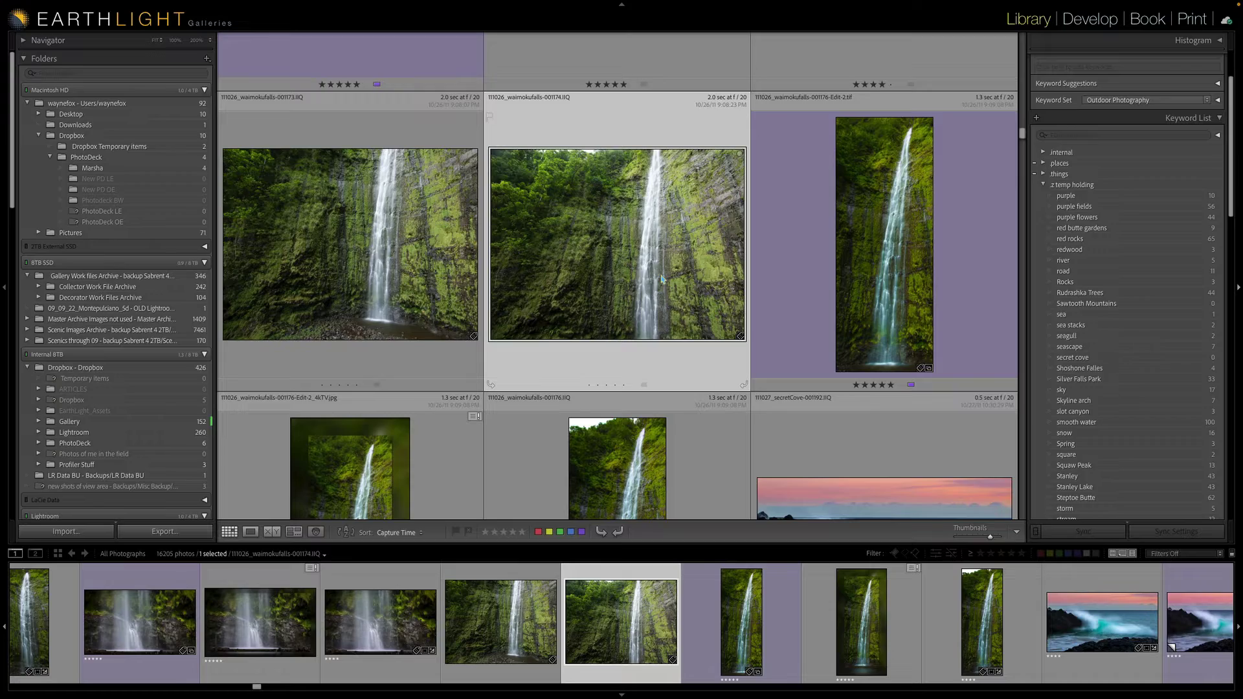
key("super+a")
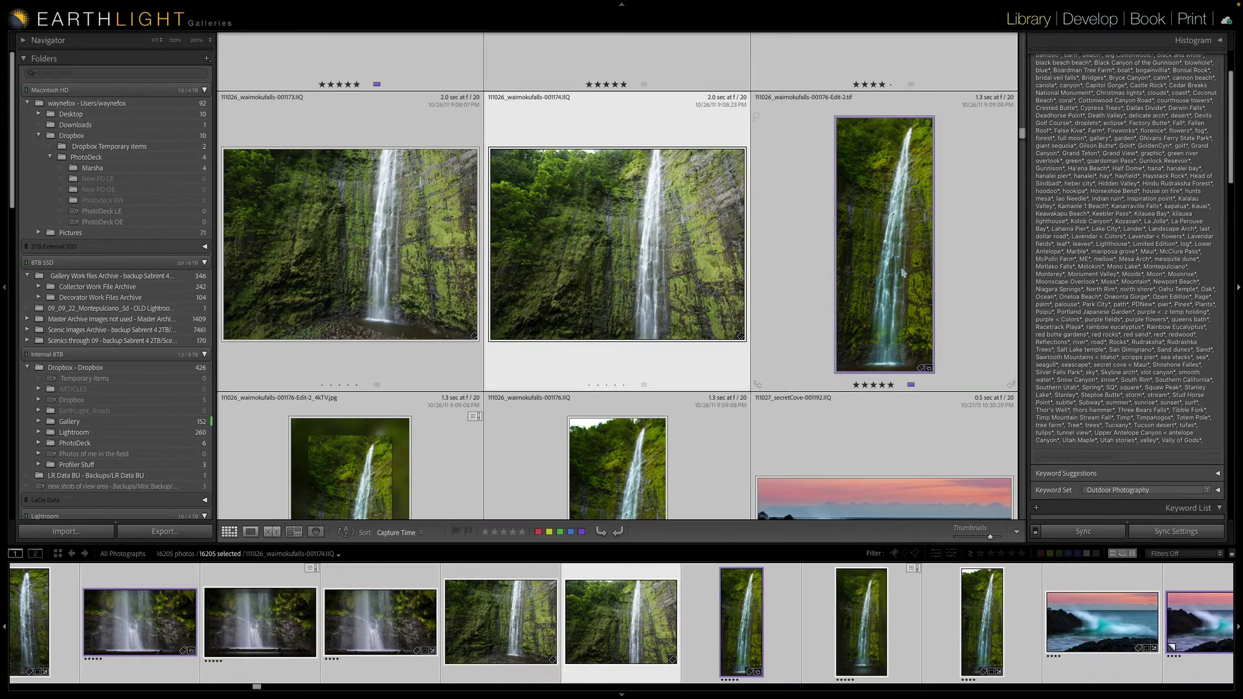
scroll(1058, 363, "down", 10)
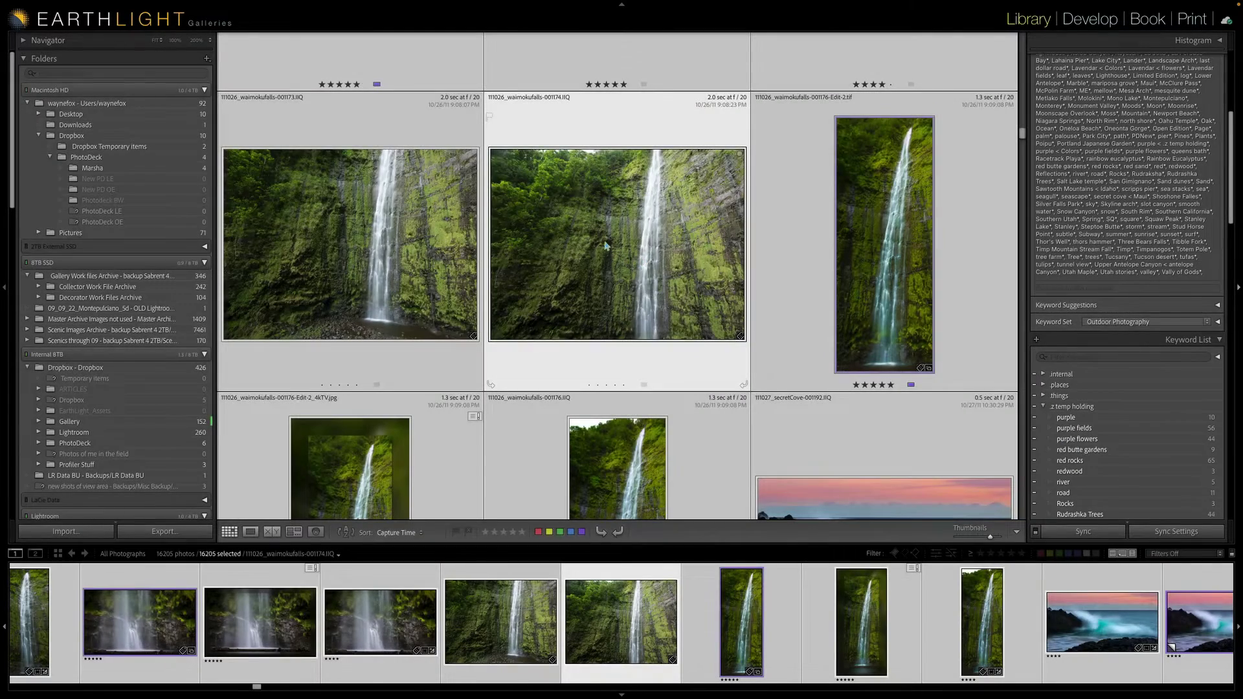
Step: Expand all stacks for the selected photos
right_click(632, 232)
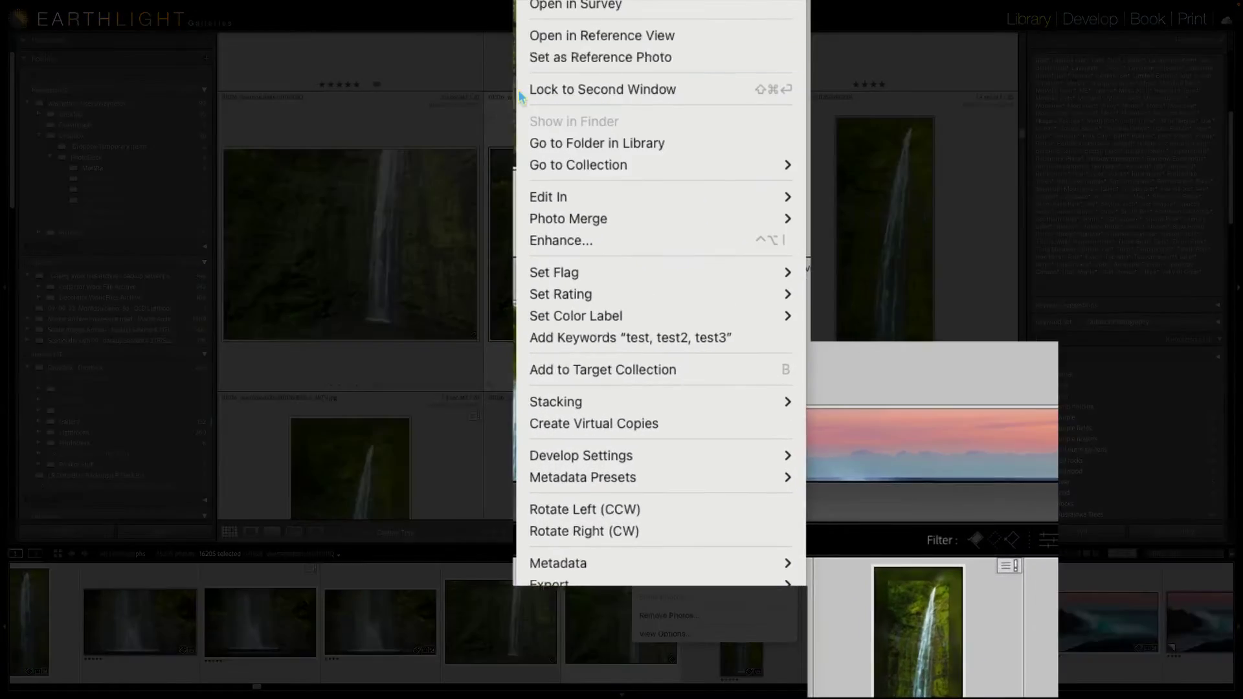
mouse_move(644, 402)
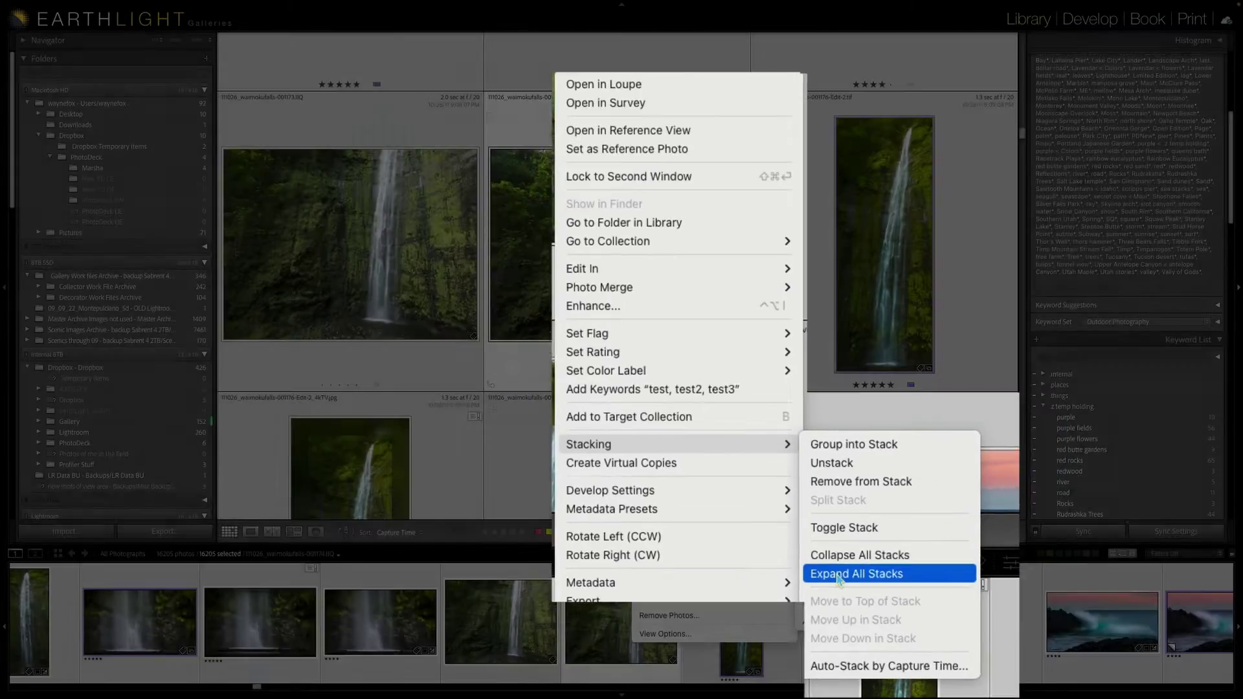
left_click(845, 553)
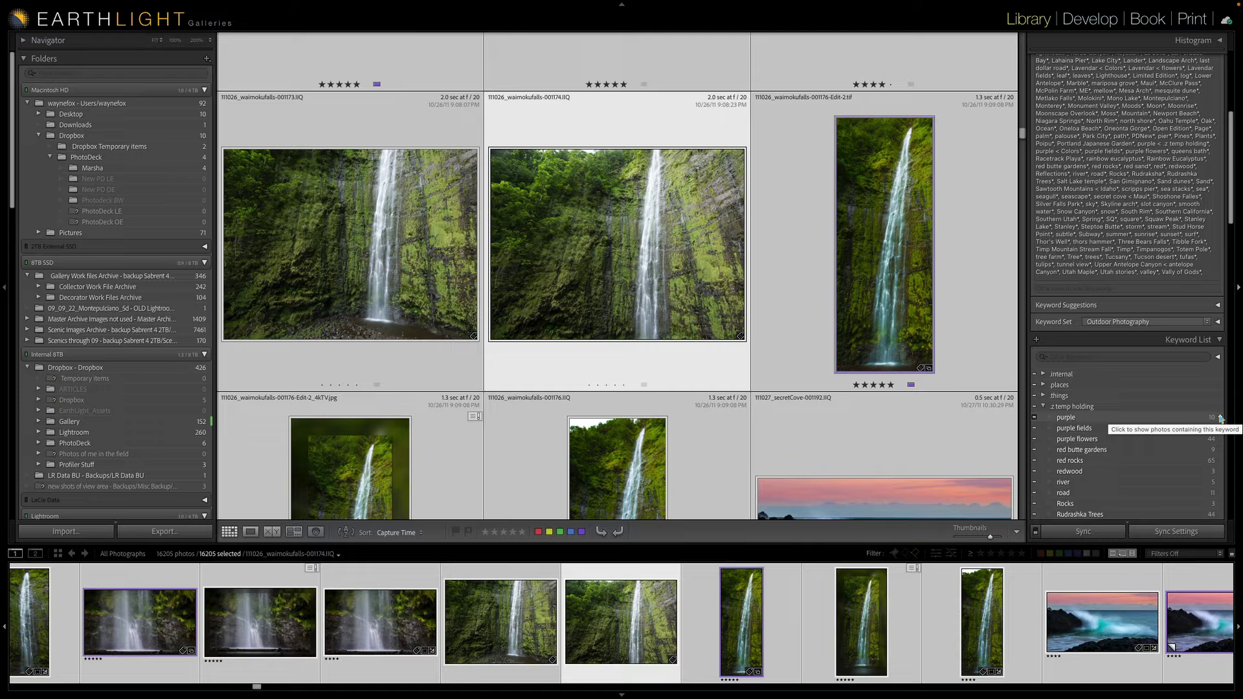
Step: Show the metadata columns of the library filter and switch the Keyword column to the flat view
left_click(888, 320)
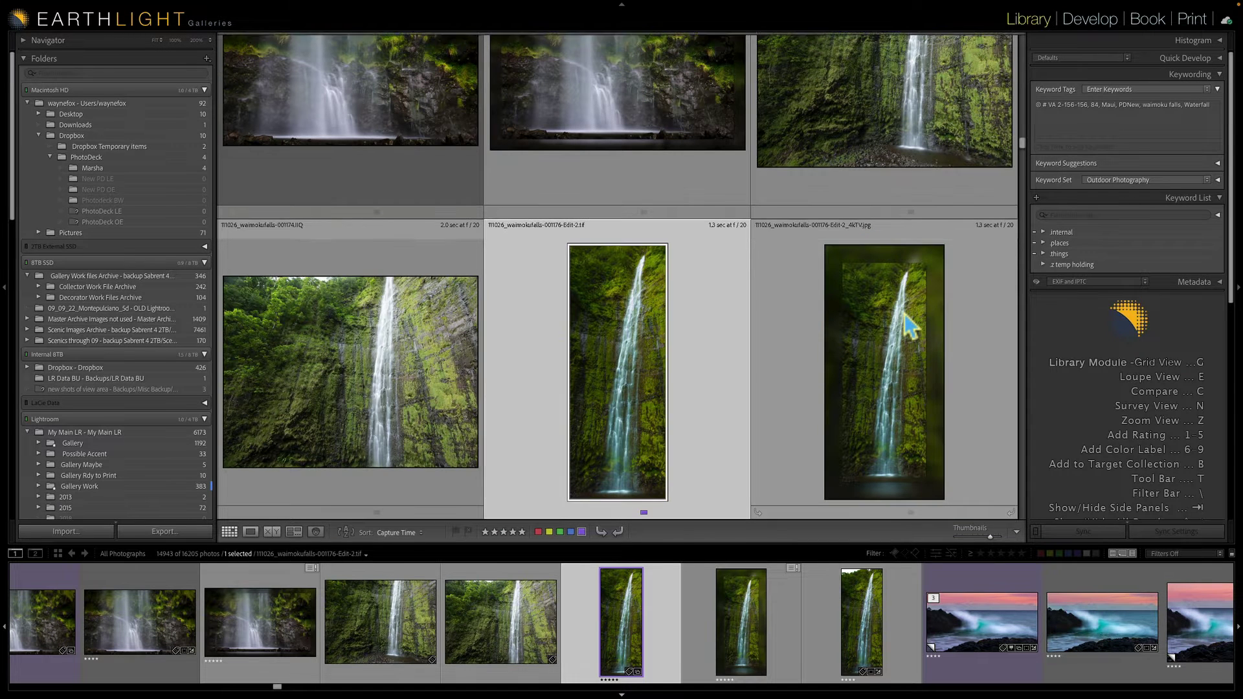
key("backslash")
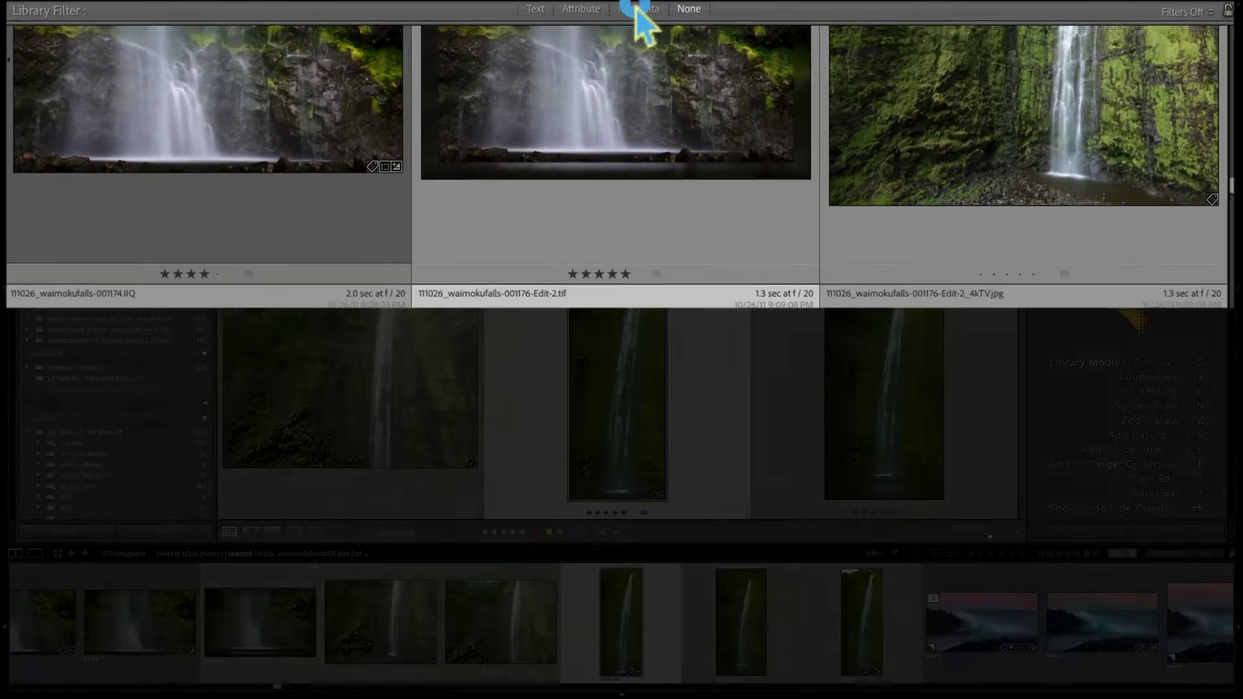
left_click(629, 40)
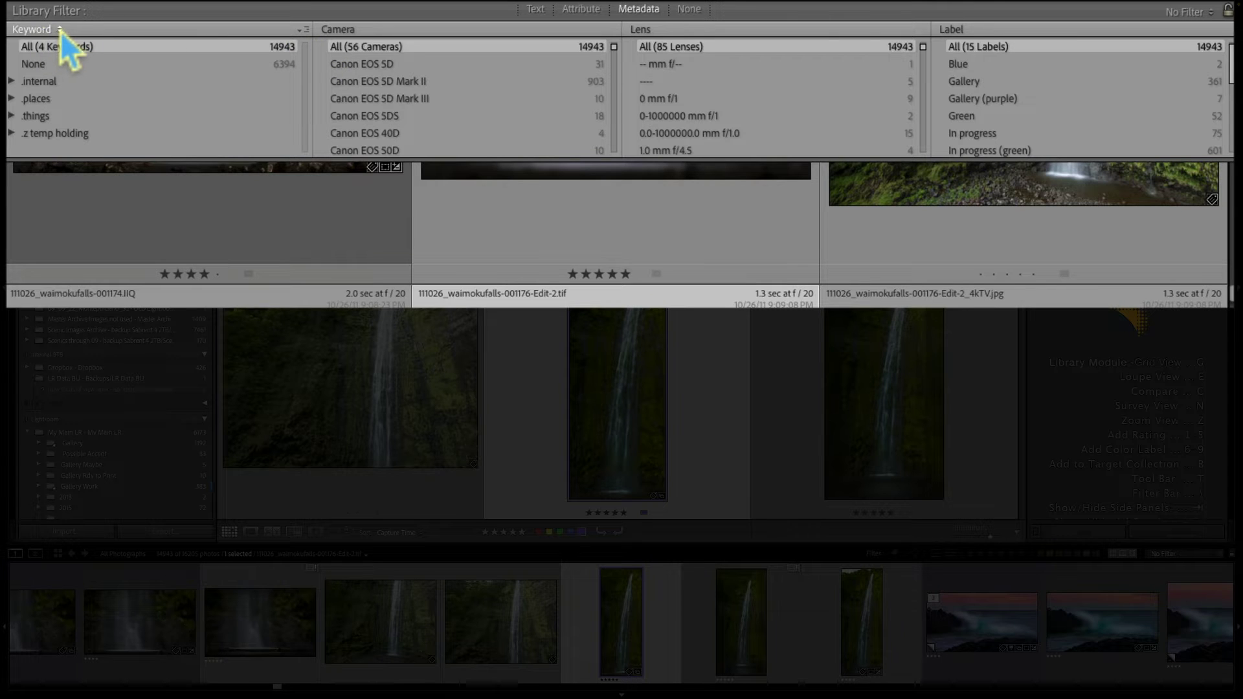
left_click(59, 29)
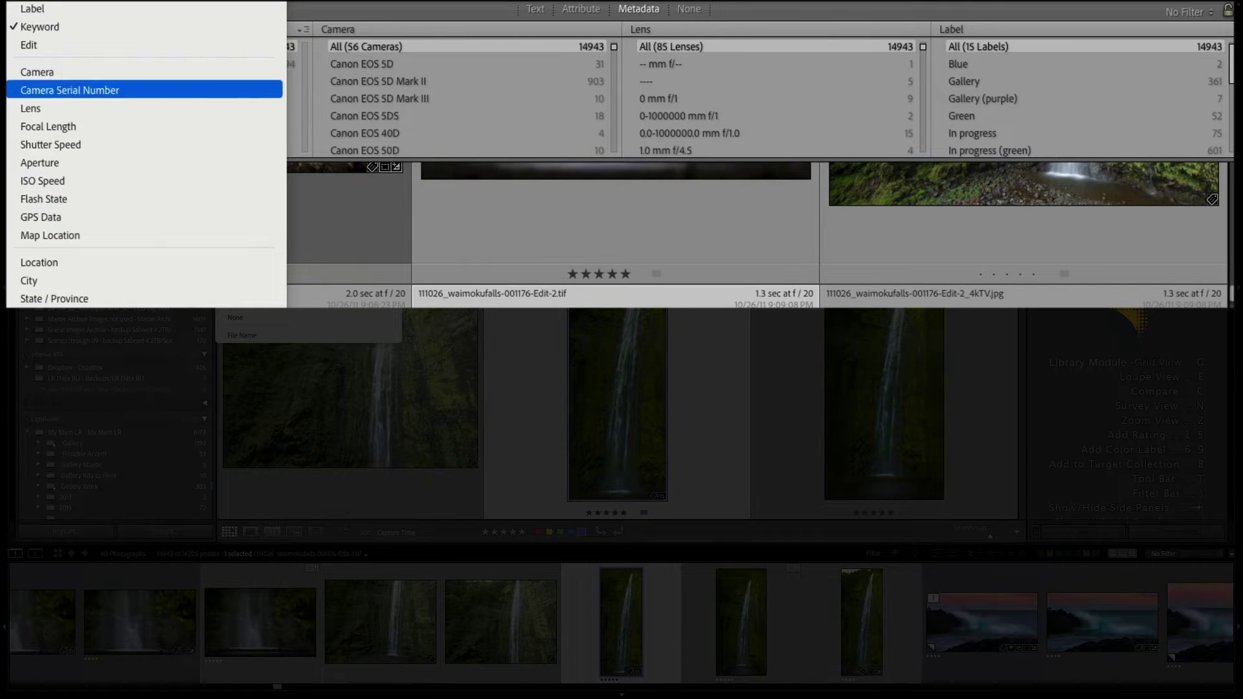
left_click(78, 118)
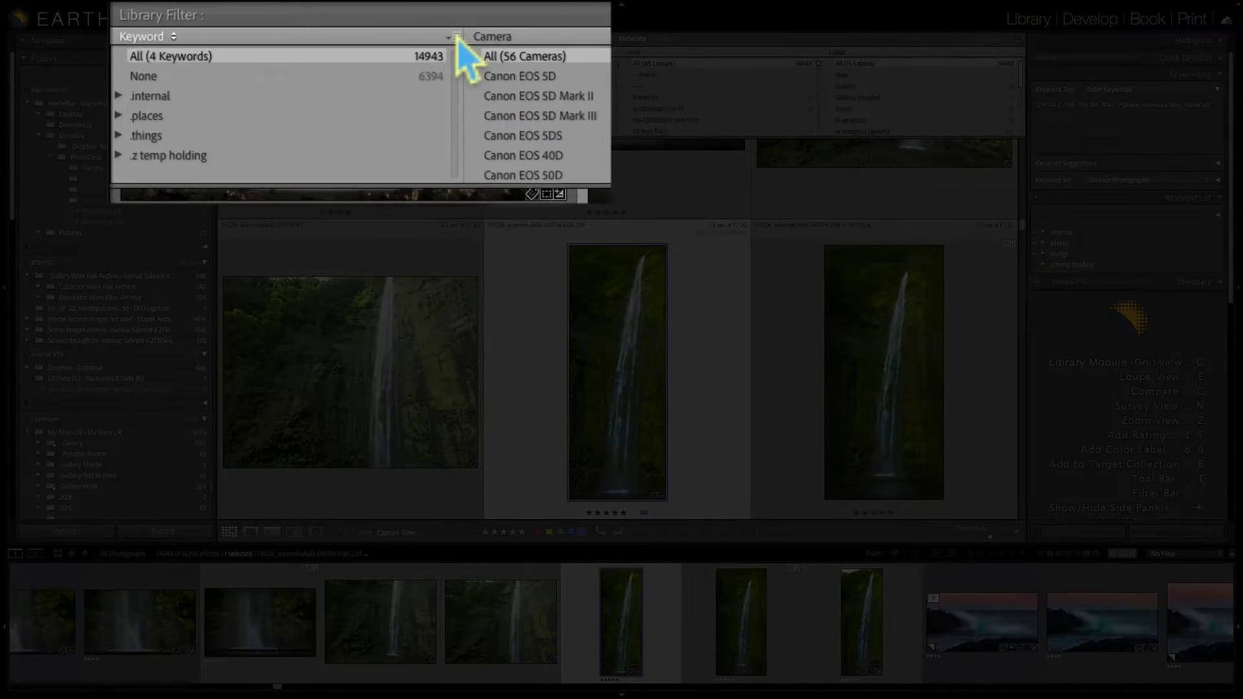
left_click(415, 52)
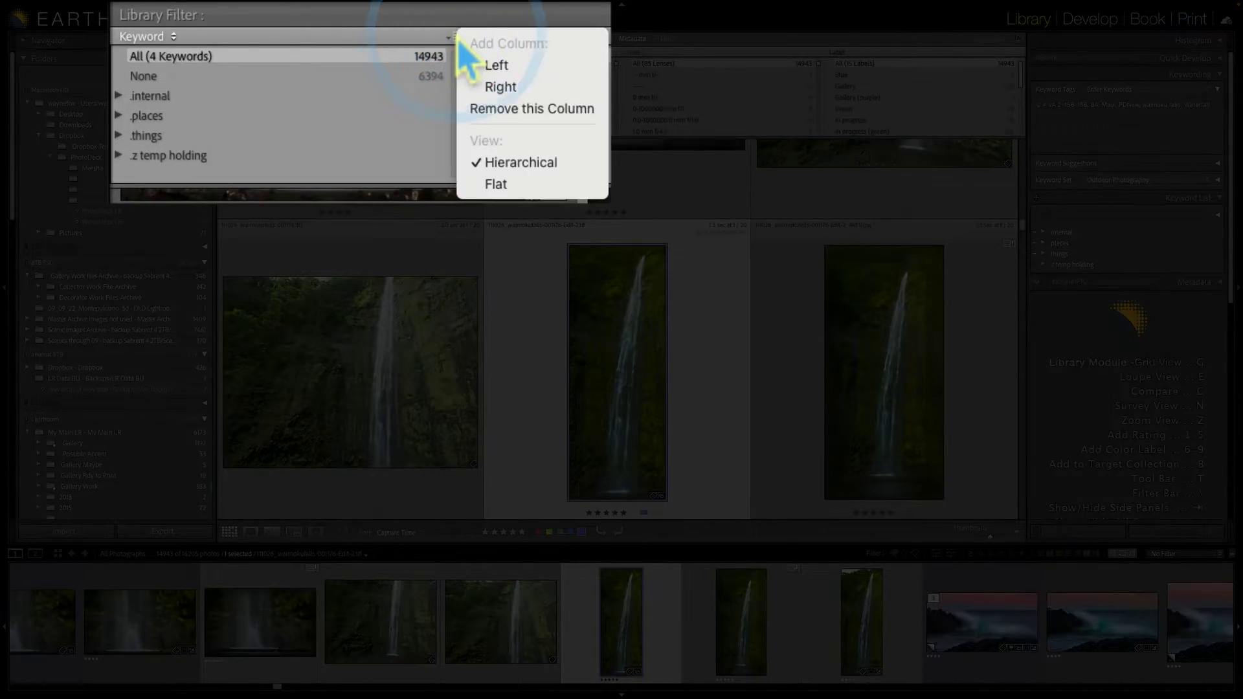
left_click(489, 185)
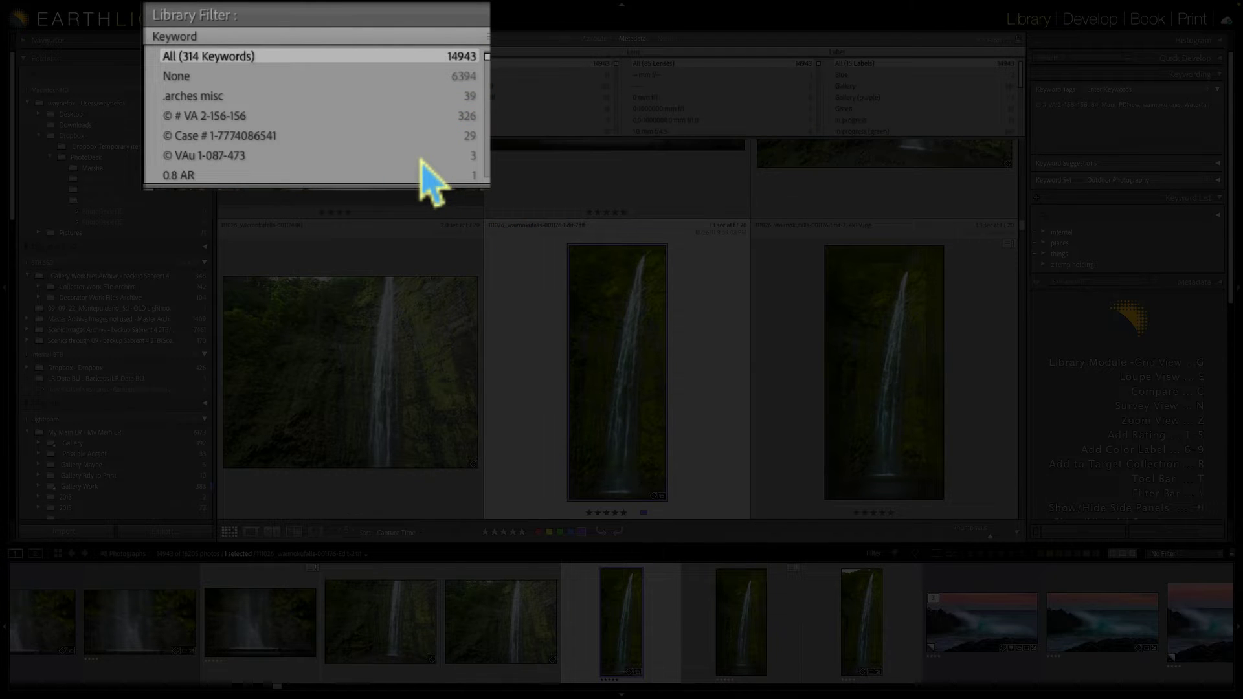
Step: Examine the beginning of the flat keyword list for keywords that exist under more than one parent
scroll(422, 163, "down", 1)
scroll(422, 163, "down", 10)
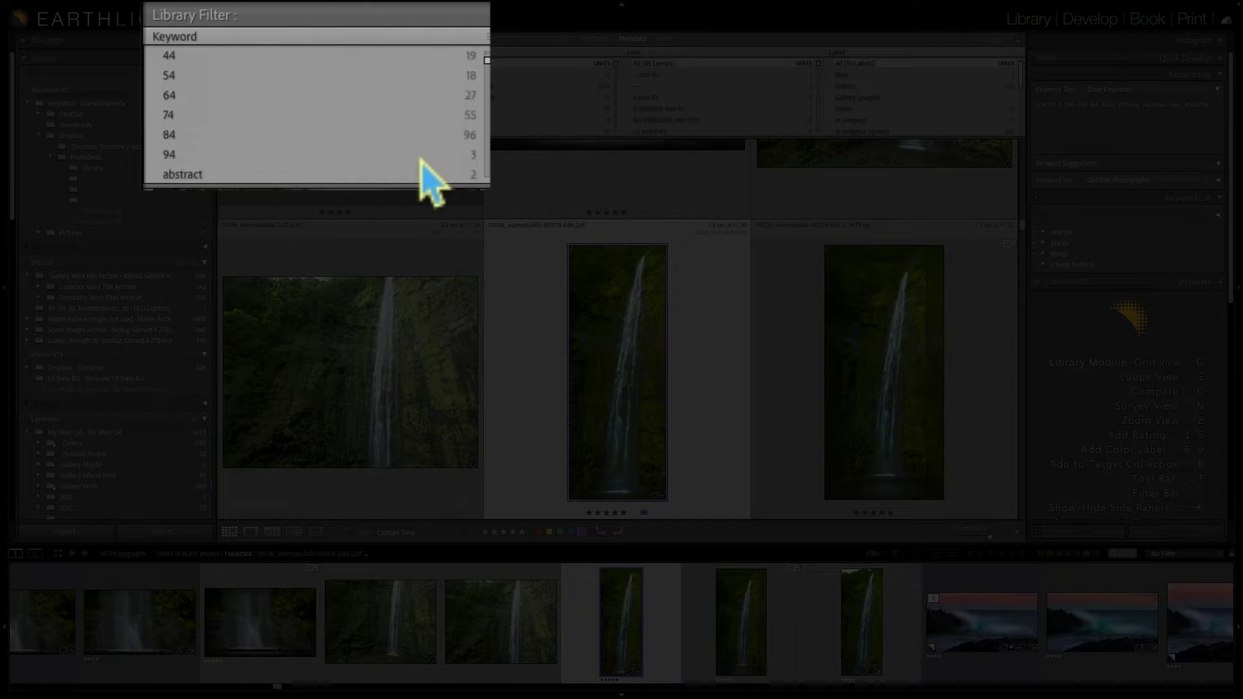
scroll(432, 184, "down", 3)
scroll(421, 162, "down", 7)
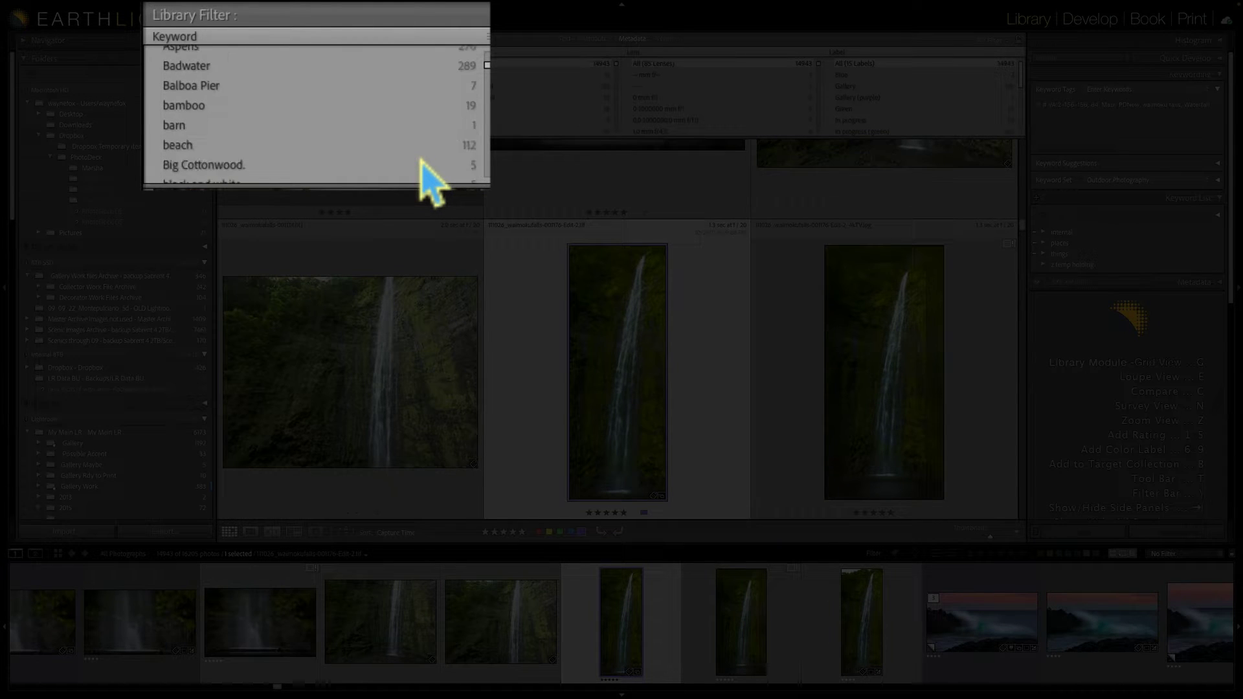
scroll(422, 162, "down", 7)
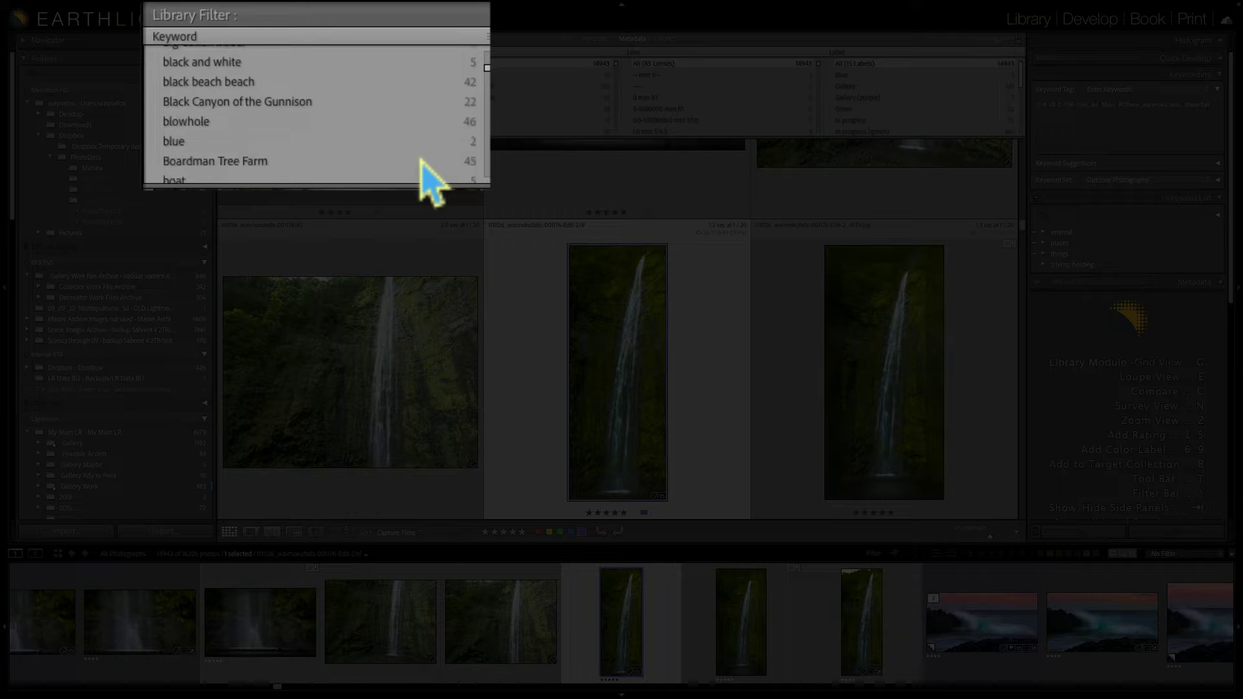
scroll(422, 162, "down", 7)
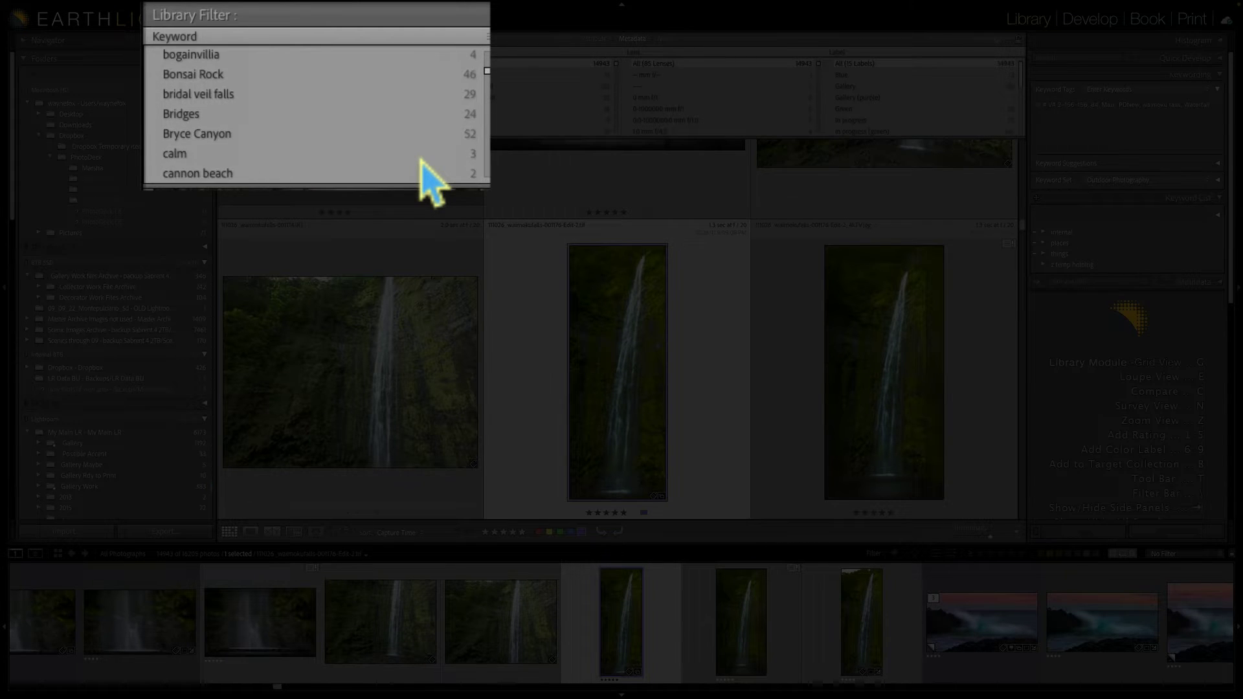
scroll(430, 185, "down", 6)
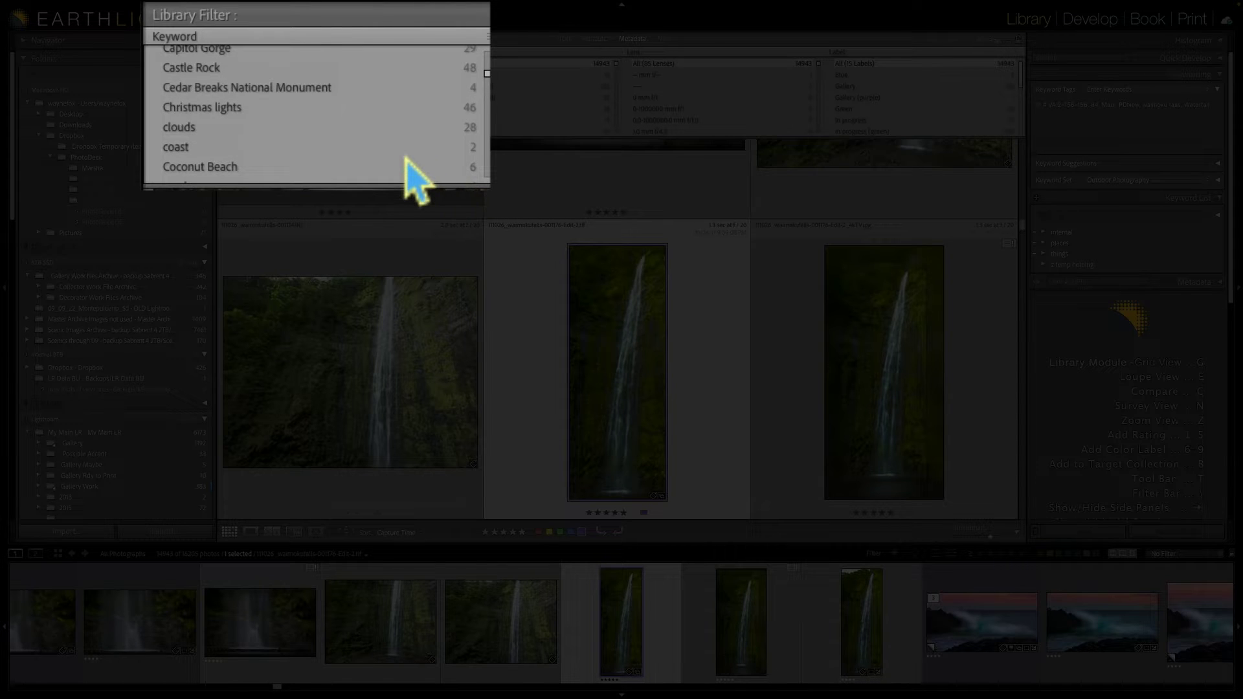
scroll(405, 160, "down", 4)
scroll(406, 162, "down", 5)
scroll(406, 162, "up", 20)
scroll(405, 162, "down", 1)
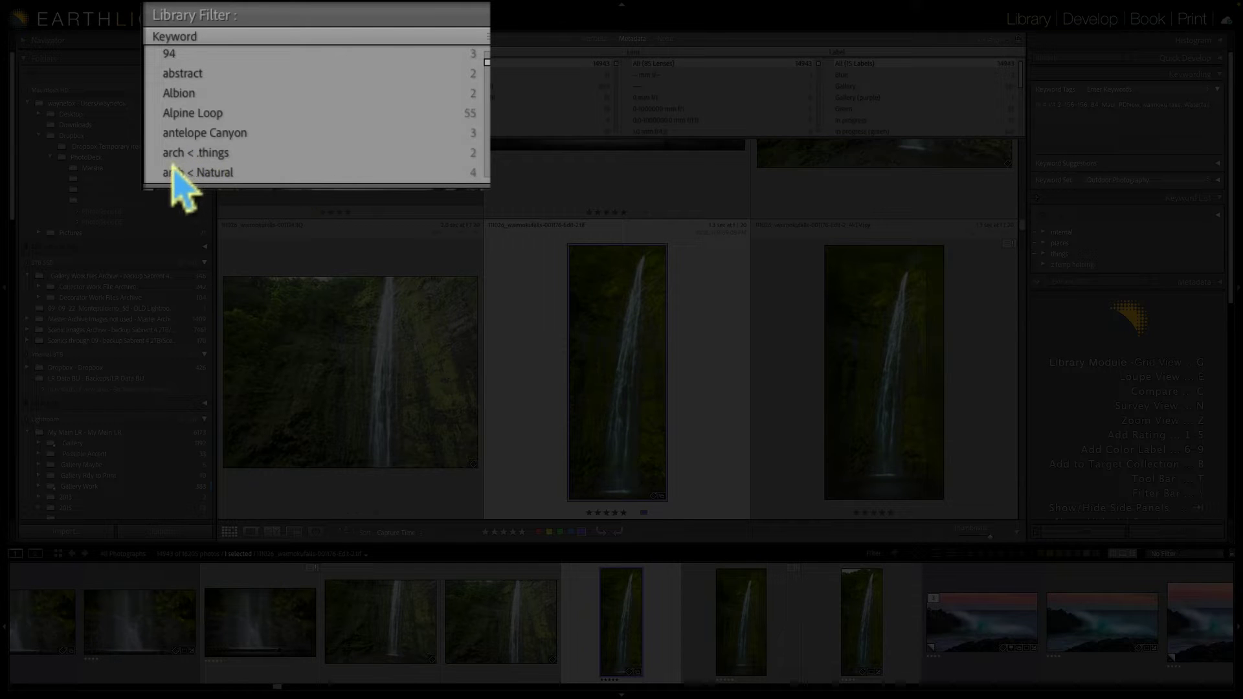
scroll(250, 170, "down", 1)
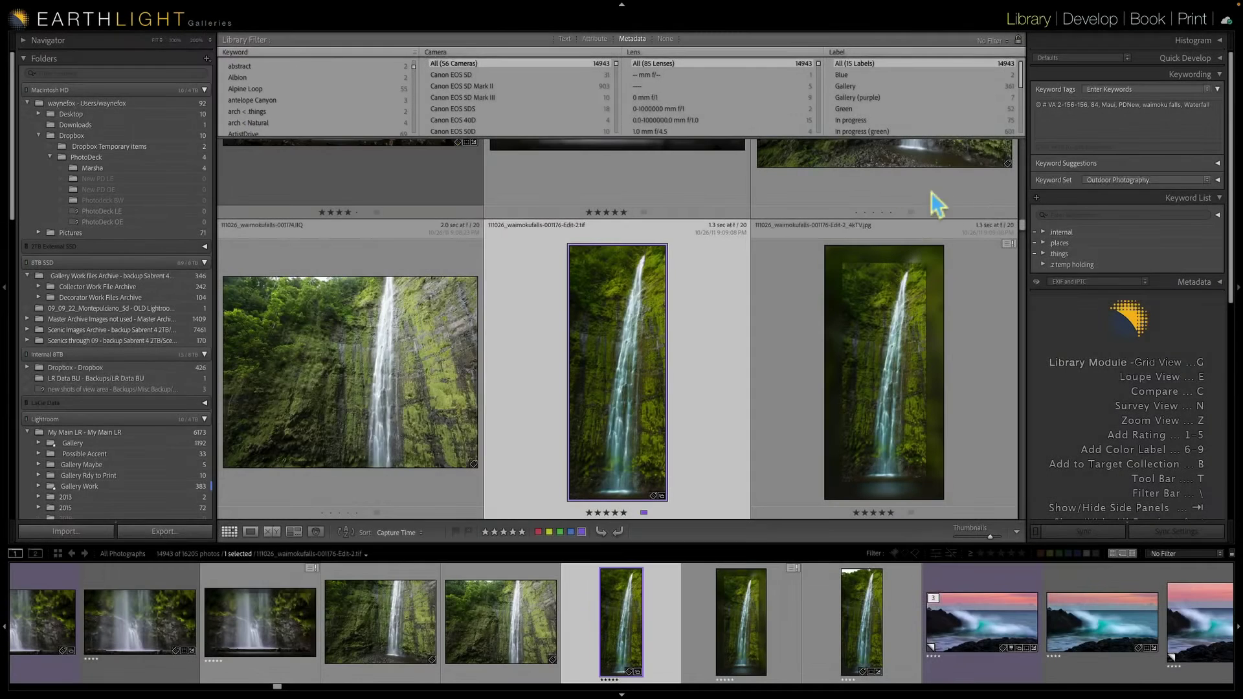
Step: Look up arch in the keyword list and select all photos tagged with the arch keyword directly under .things
left_click(1049, 199)
type("arch")
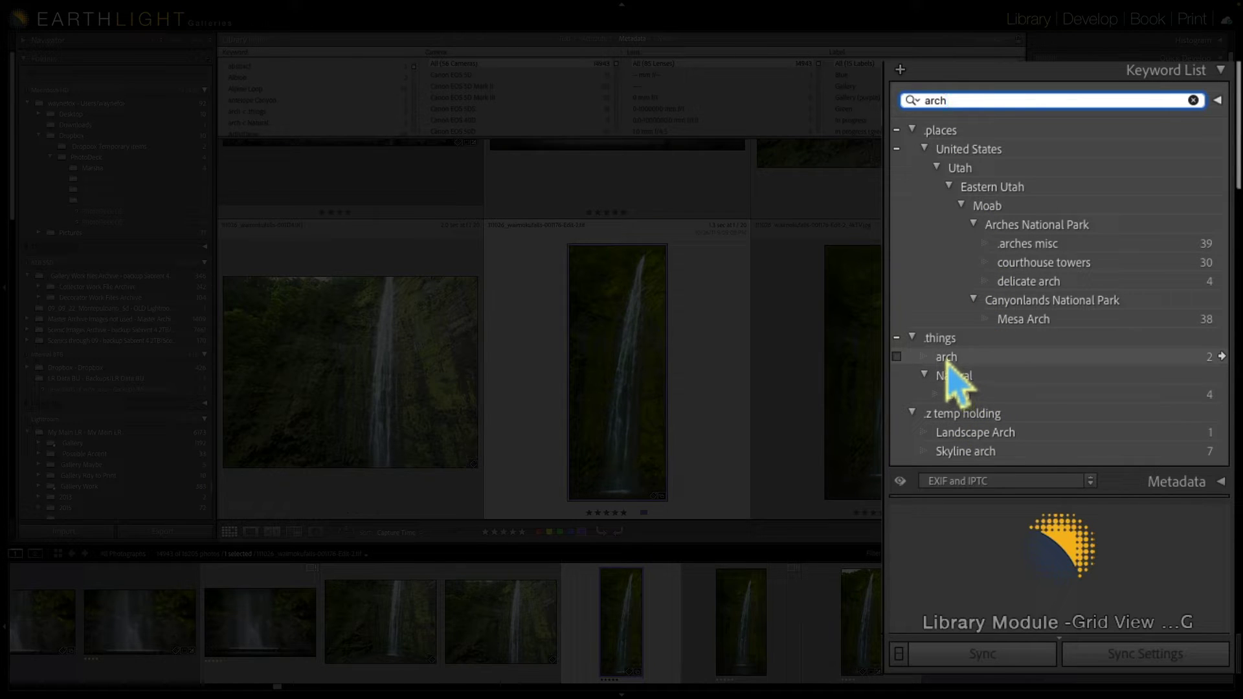
left_click(1223, 356)
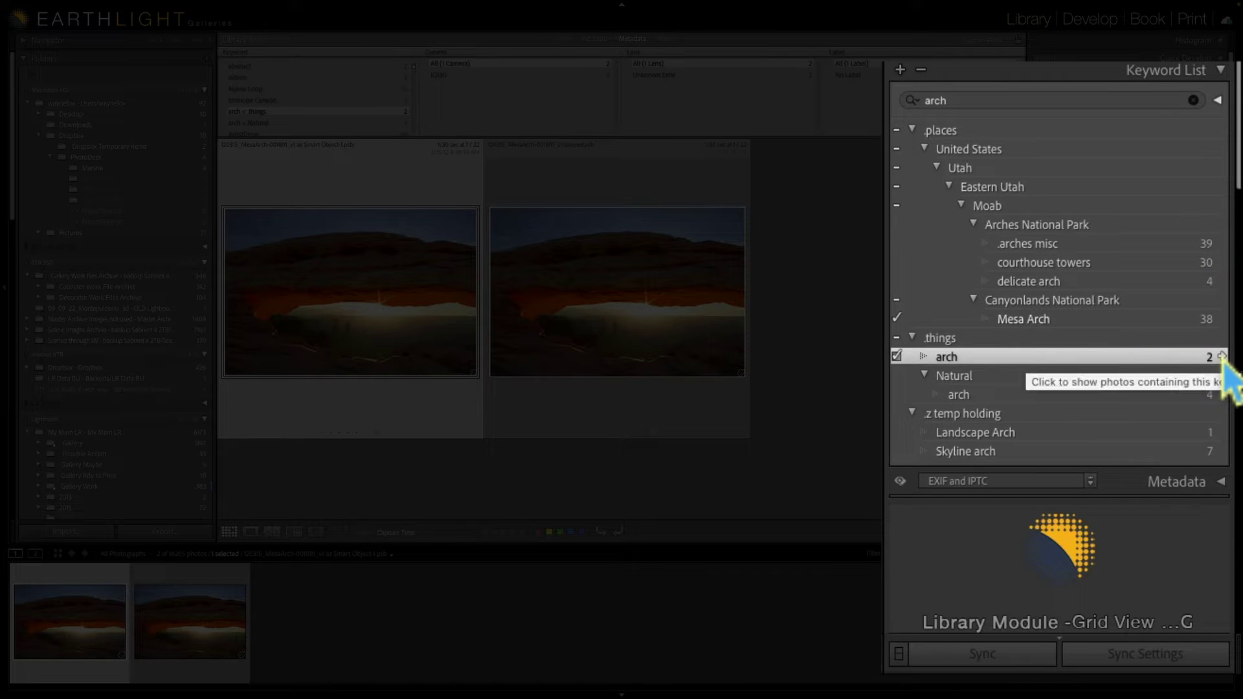
key("super+a")
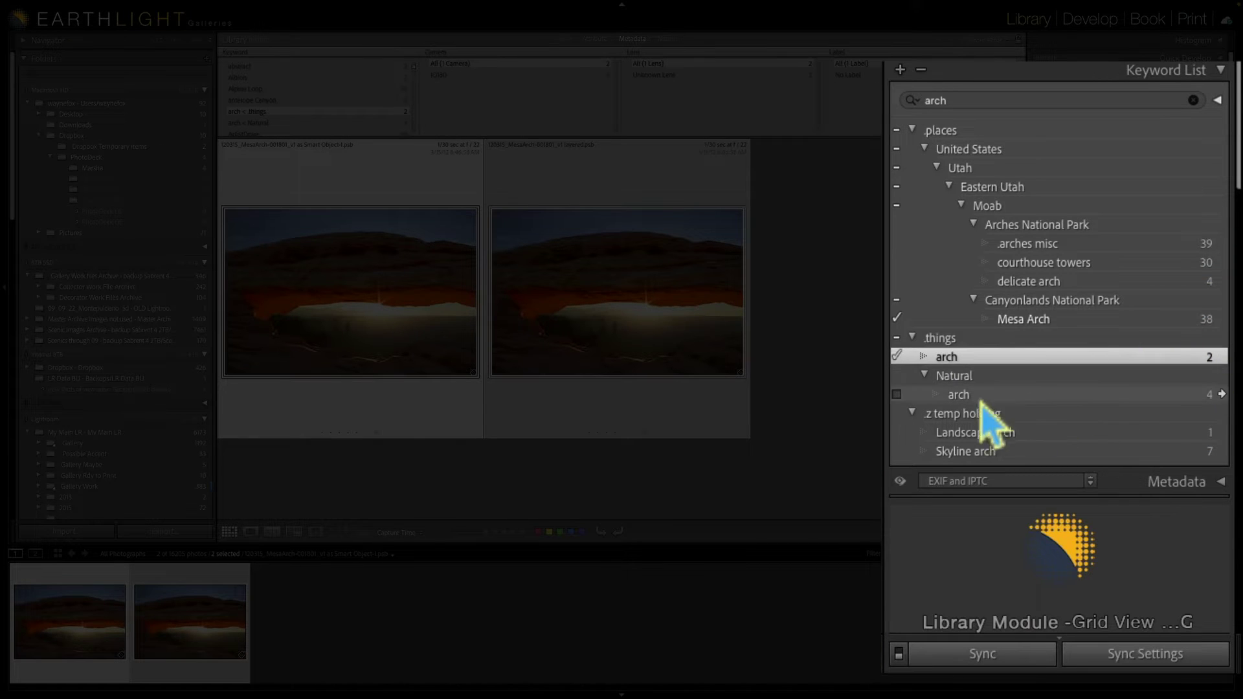
Step: Tag the selected photos with arch under Natural, then remove the arch keyword directly under .things from them and delete it
left_click(899, 394)
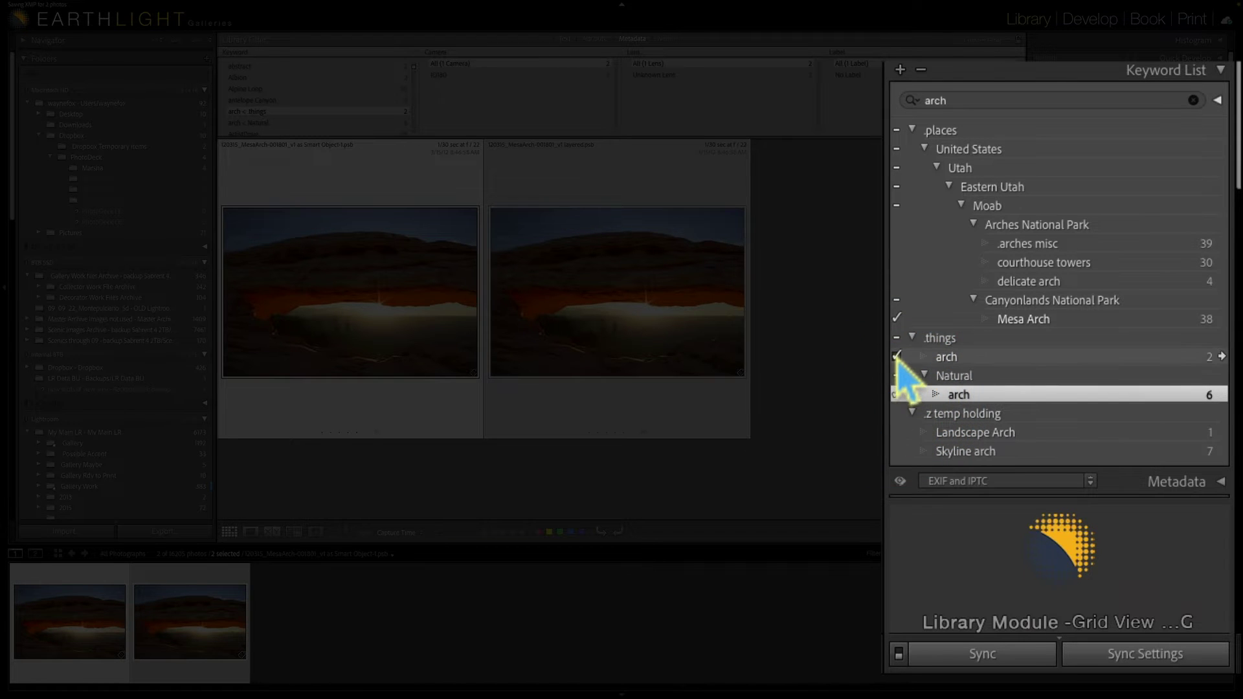
left_click(897, 356)
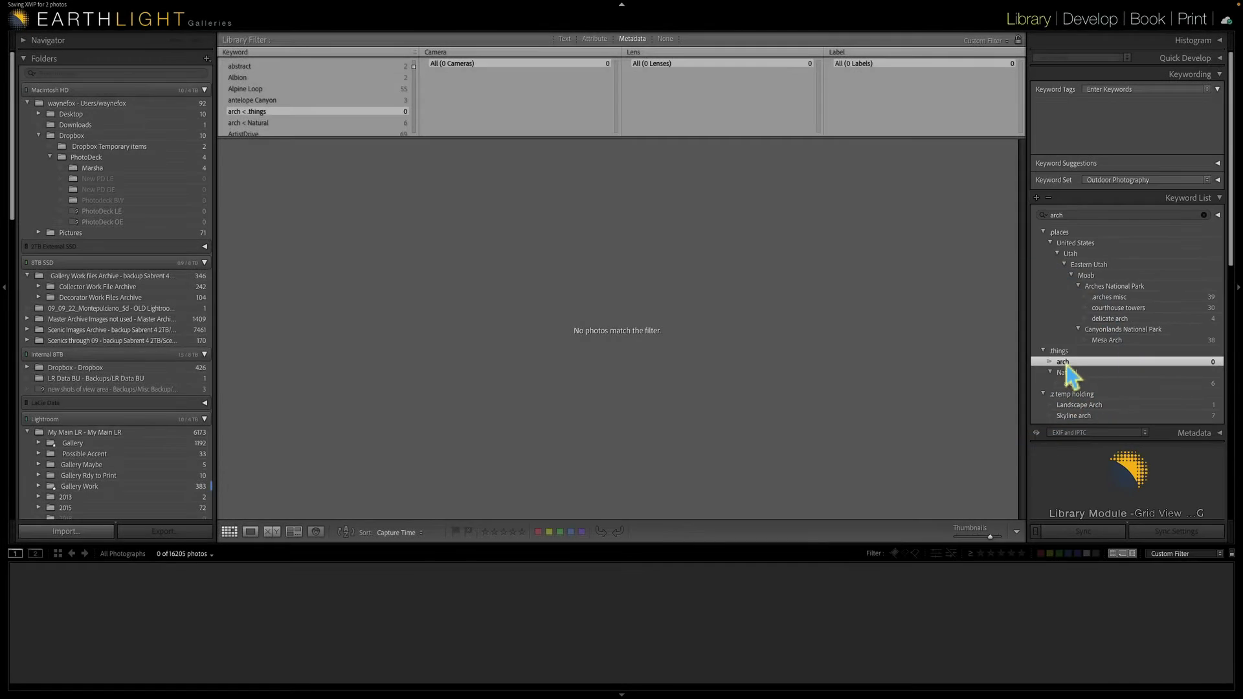
right_click(1065, 362)
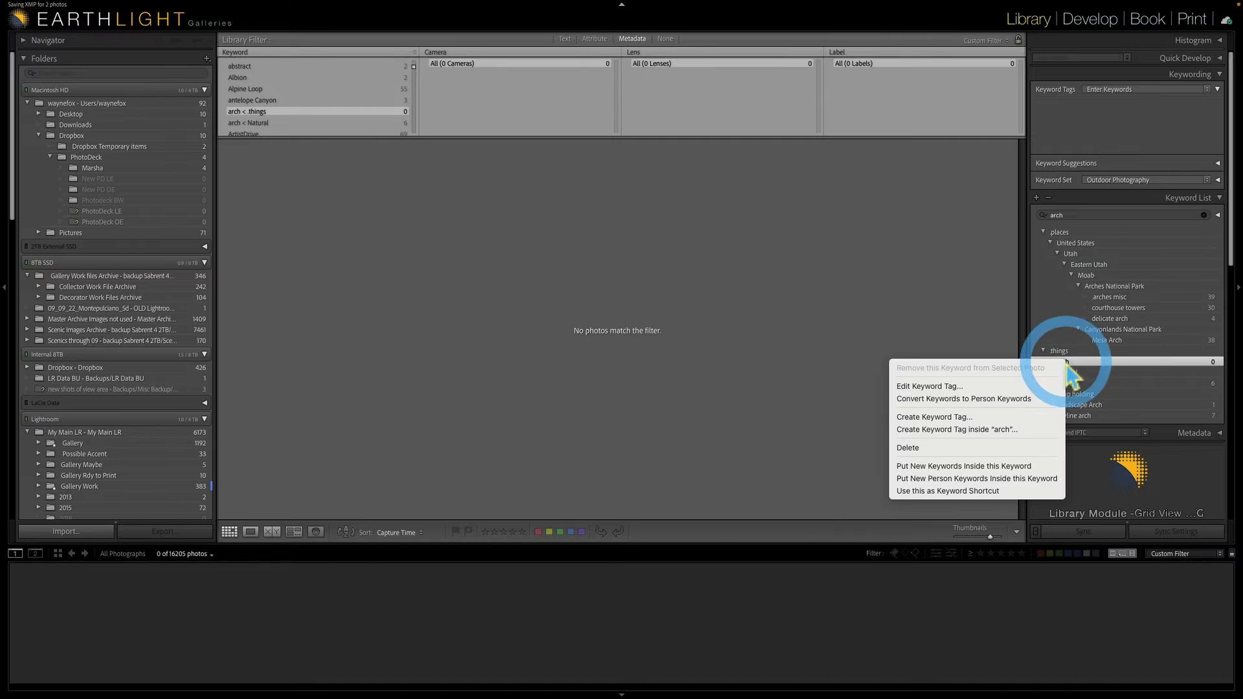
left_click(981, 450)
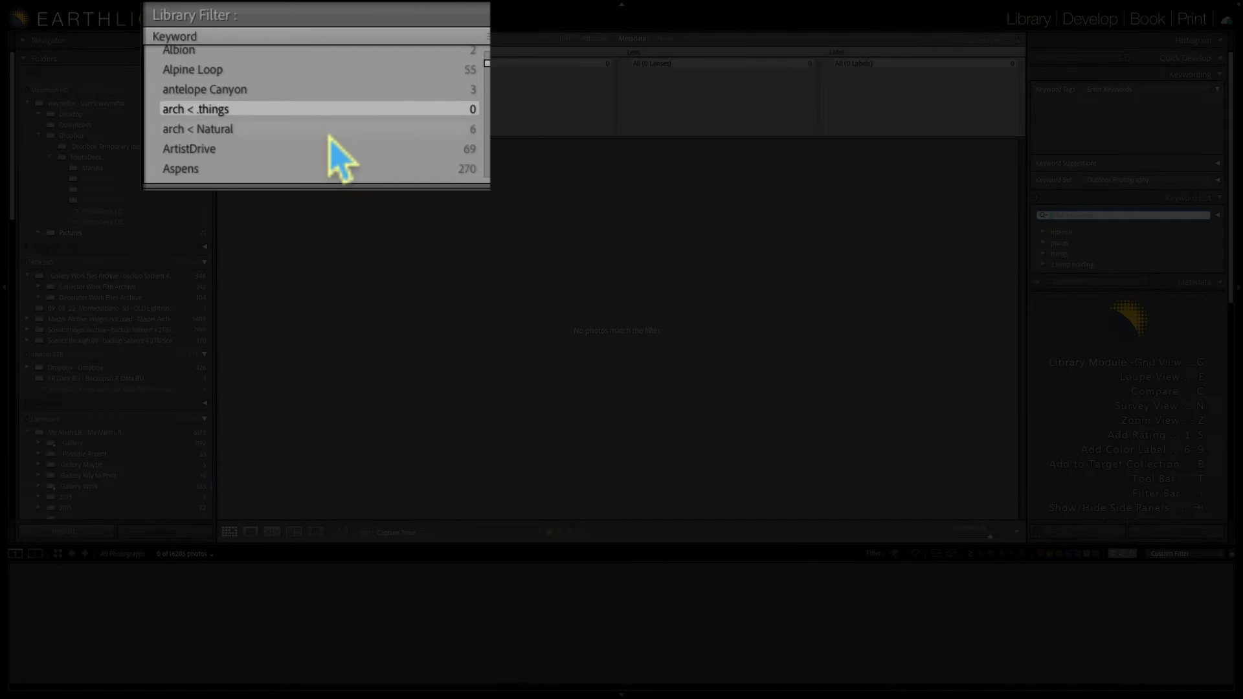
Step: Examine the flat keyword list from Aspens through the G entries for further duplicate keywords
scroll(330, 137, "down", 5)
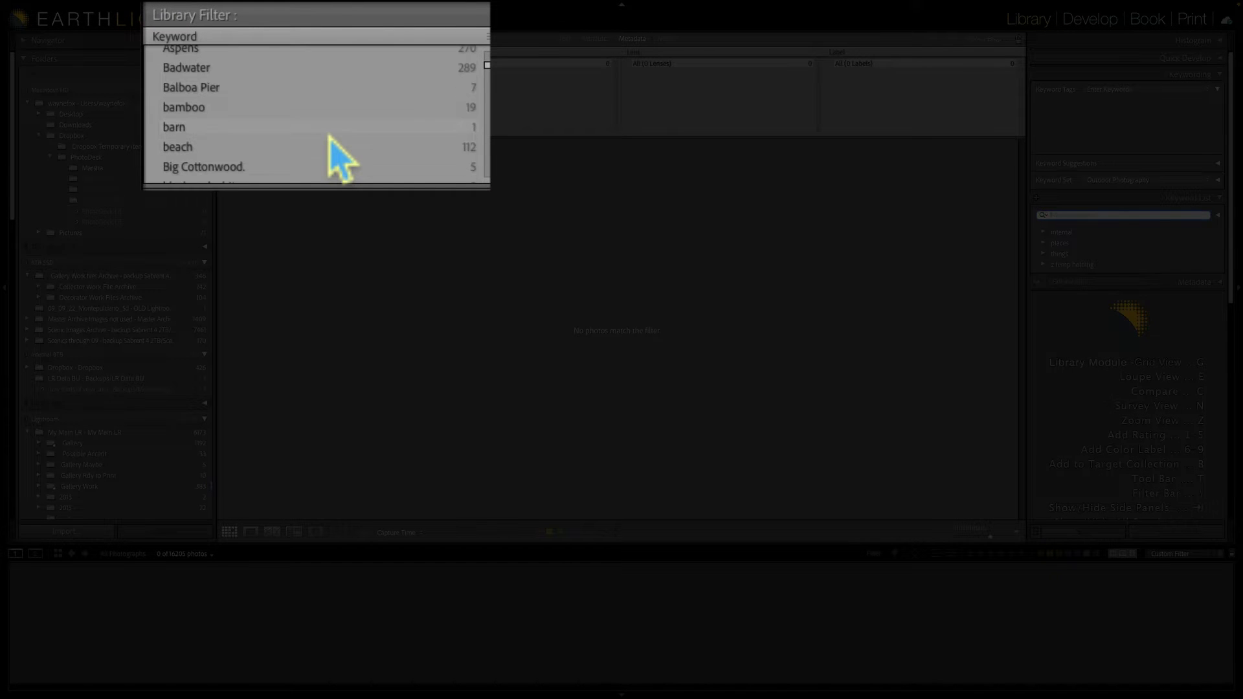
scroll(330, 138, "down", 3)
scroll(330, 138, "down", 3)
scroll(341, 158, "down", 2)
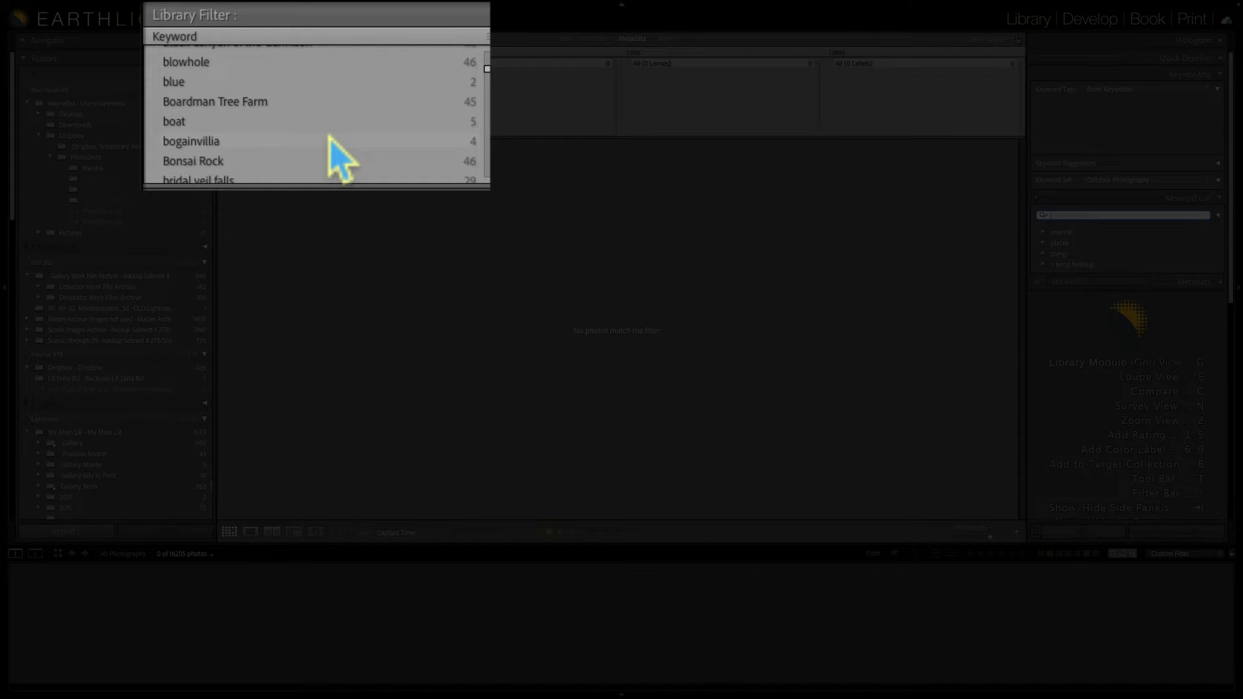
scroll(341, 158, "down", 2)
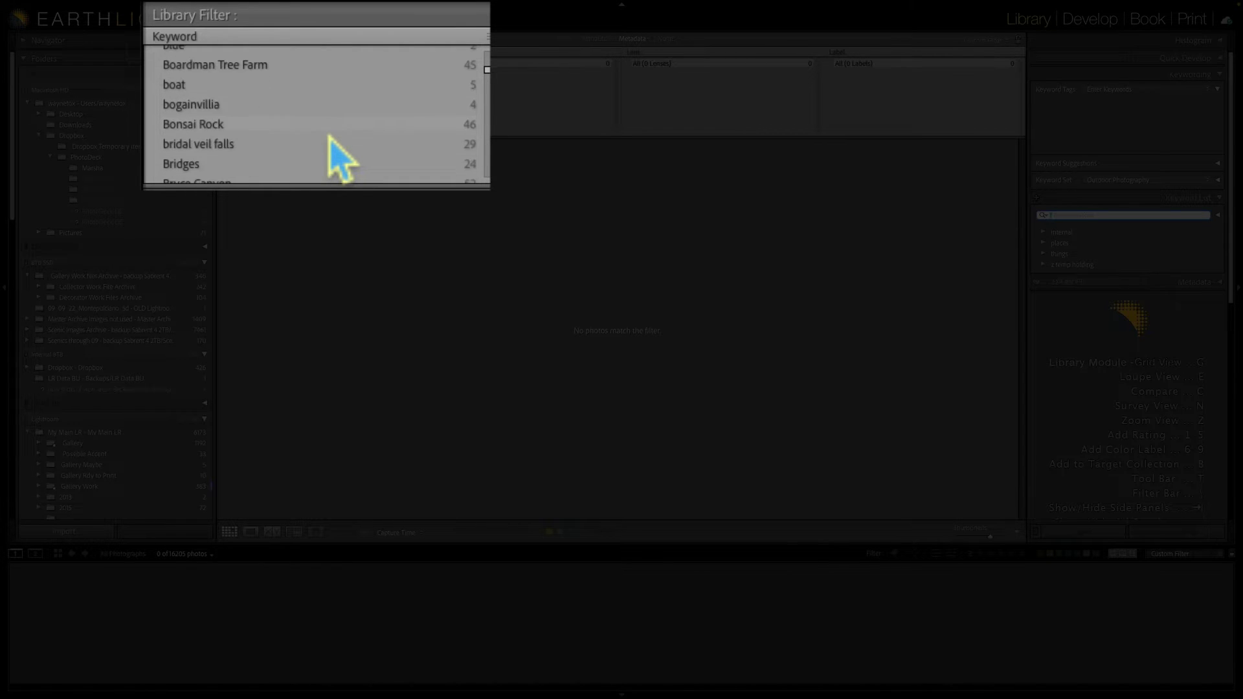
scroll(341, 158, "down", 2)
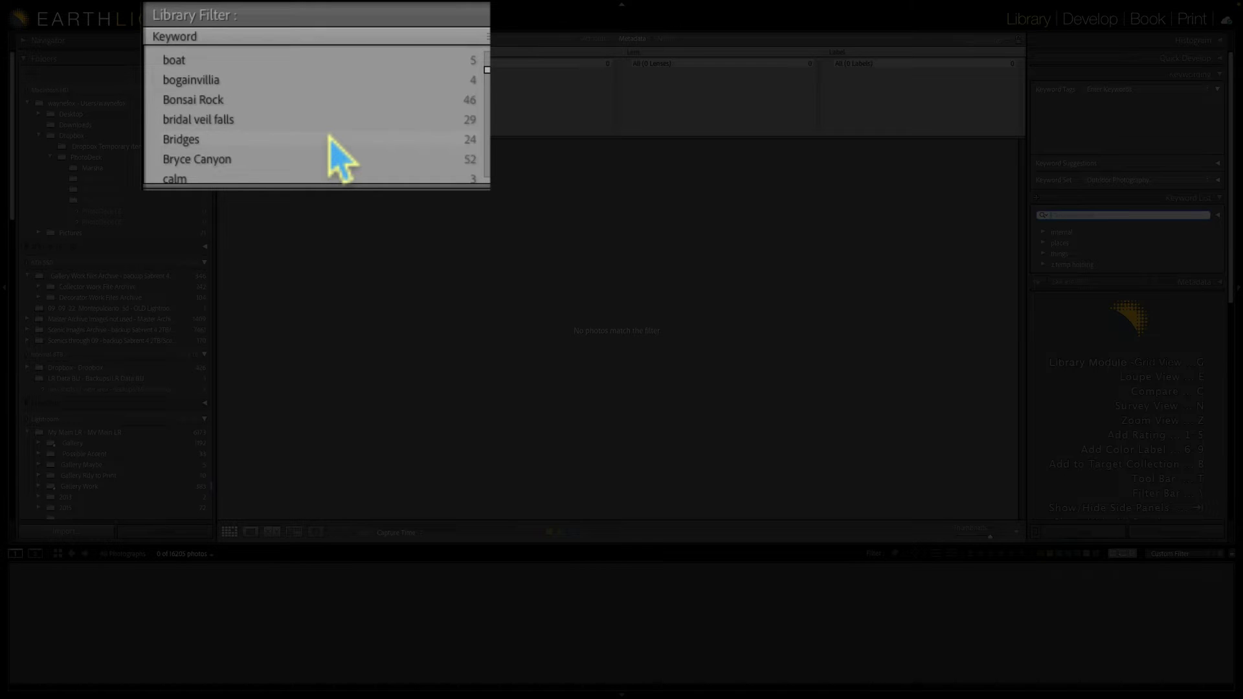
scroll(342, 159, "down", 4)
scroll(341, 159, "down", 6)
scroll(341, 159, "down", 7)
scroll(341, 159, "down", 20)
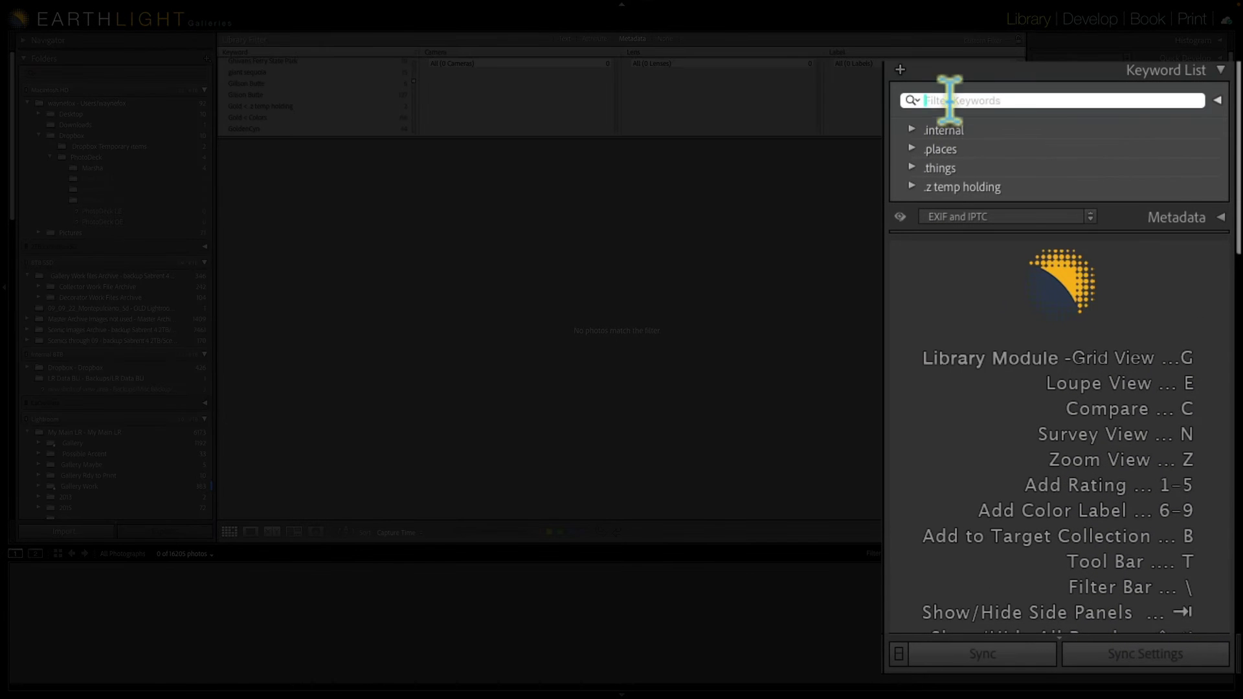
Step: Look up gold in the keyword list and move both photos tagged Gold under .z temp holding to Gold under Colors
left_click(1066, 215)
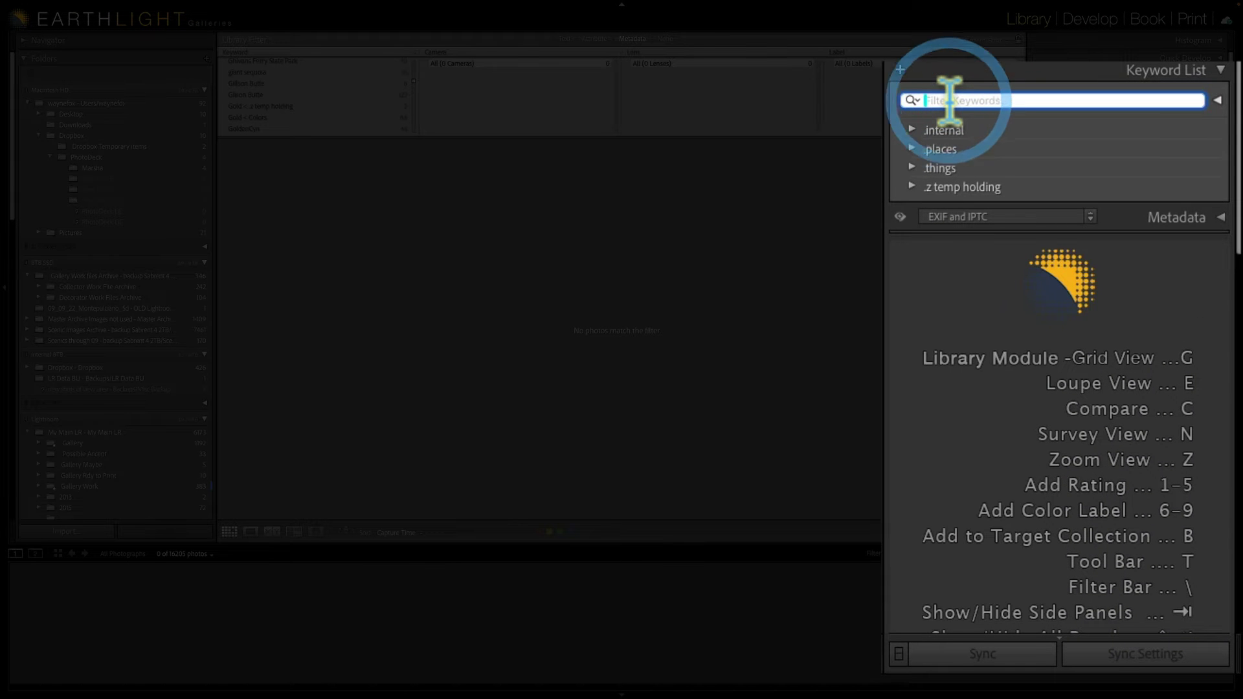
type("gold")
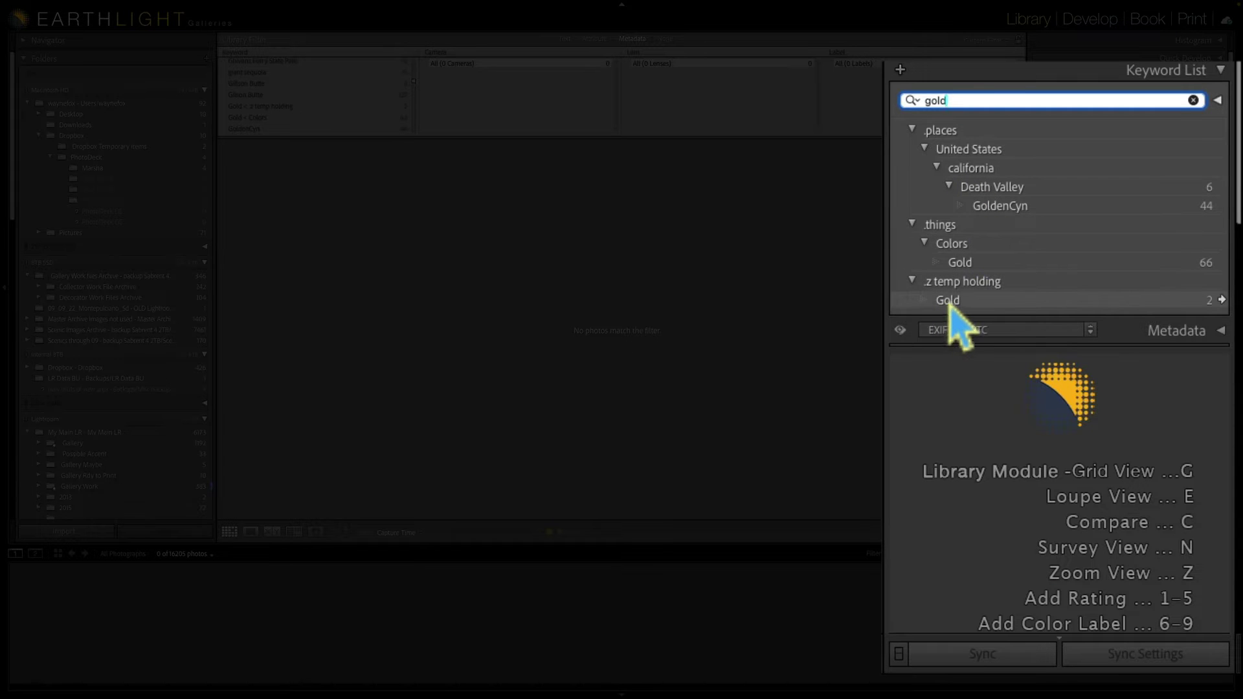
left_click(1222, 299)
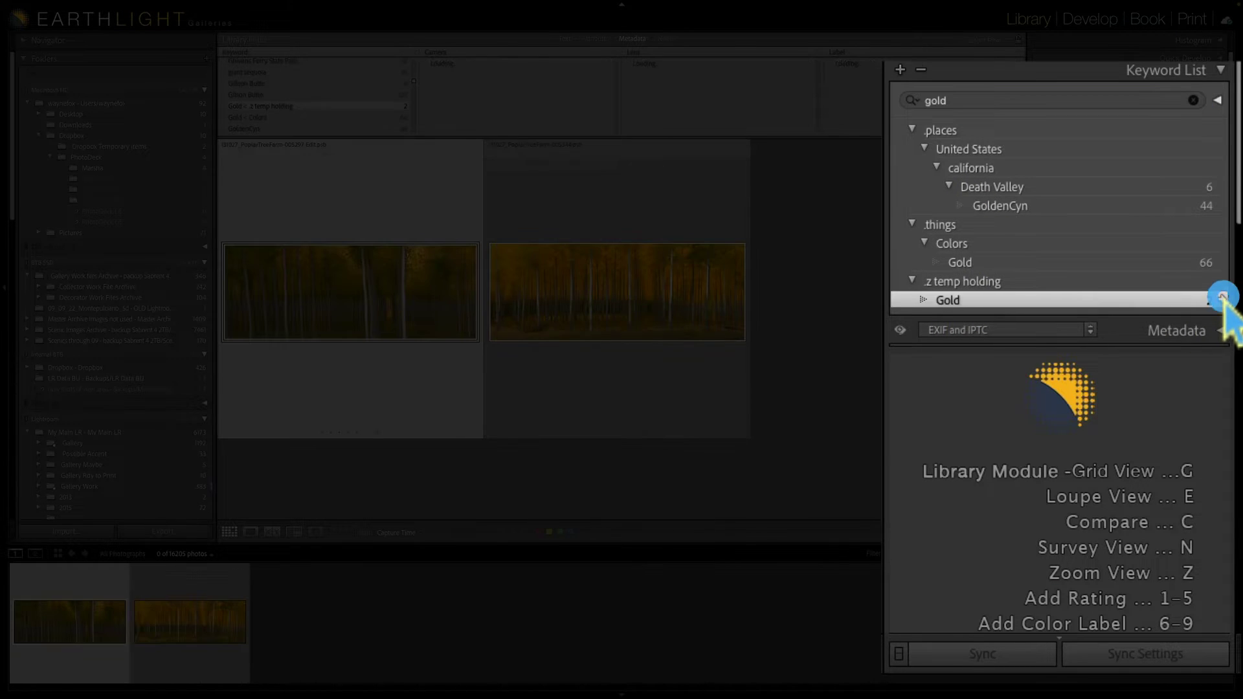
left_click(667, 331, "super")
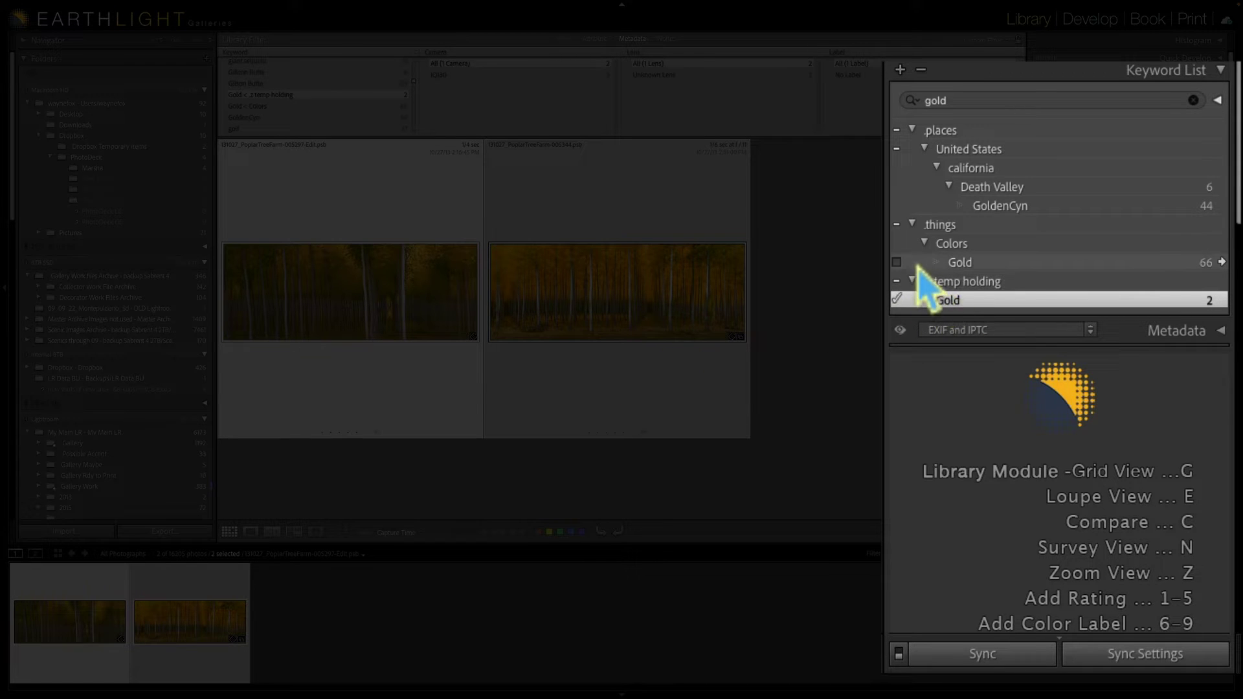
left_click(897, 262)
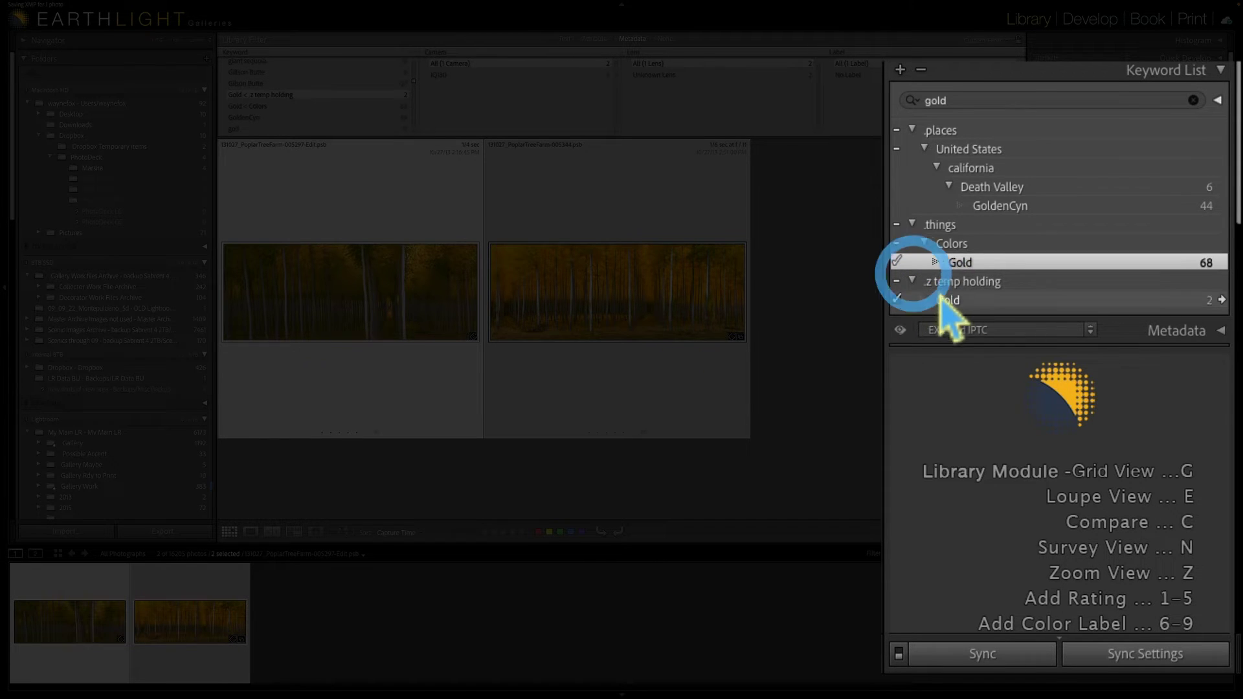
left_click(898, 301)
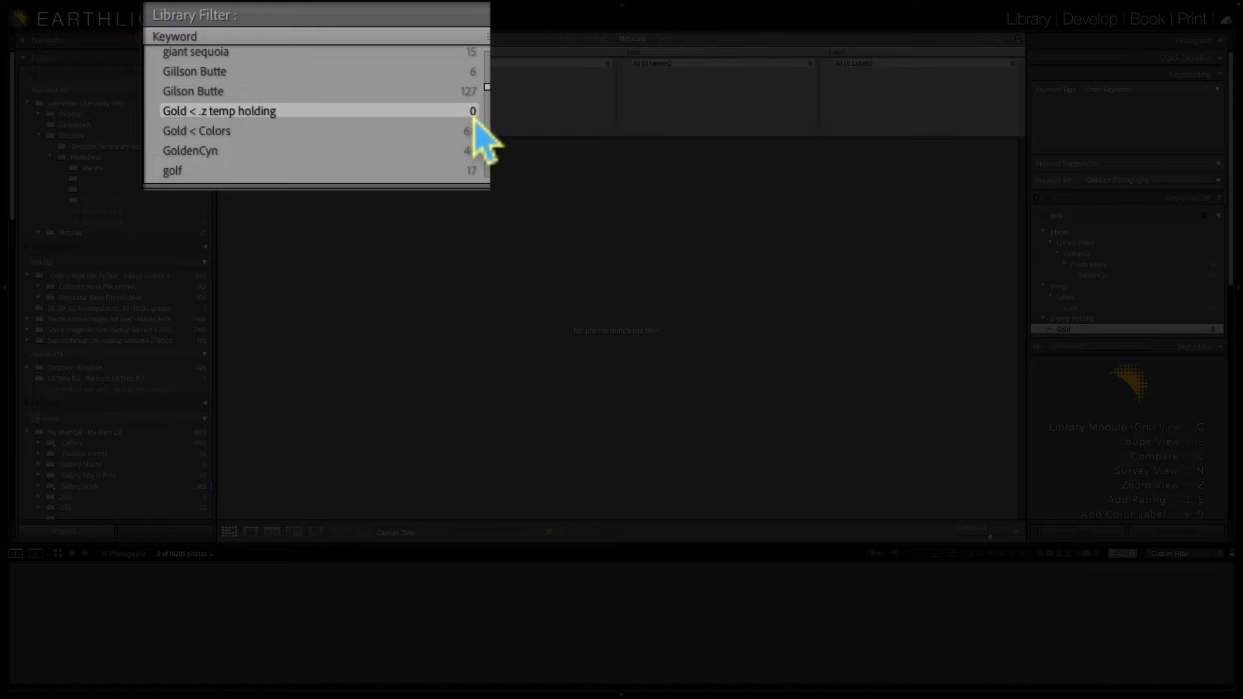
Step: Examine the flat keyword list from Gold through the H entries for duplicates and filter the keyword list for hidden valley
scroll(408, 153, "down", 8)
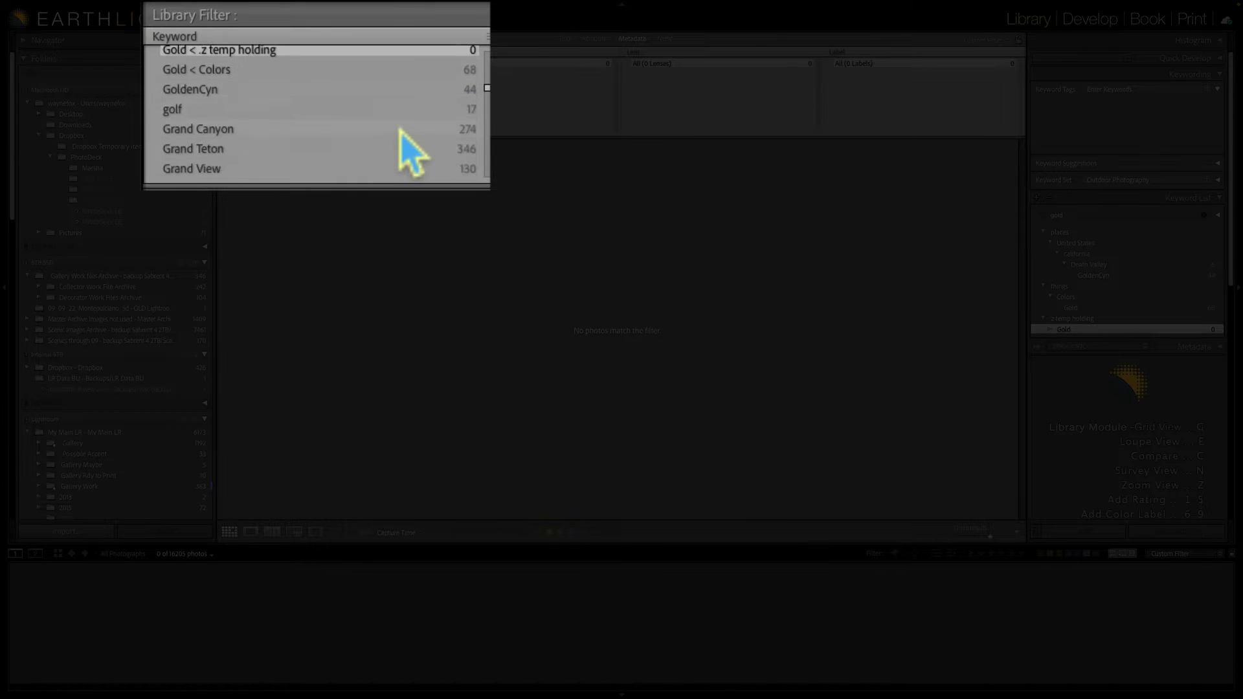
scroll(400, 129, "down", 7)
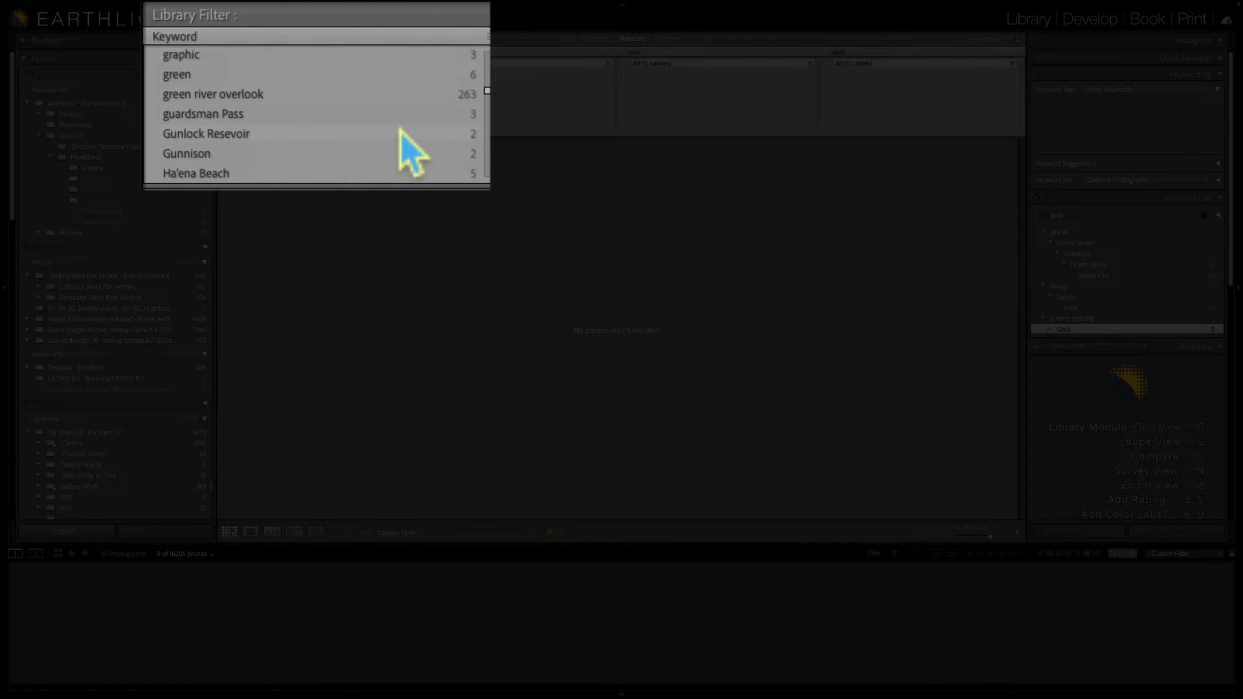
scroll(401, 130, "down", 5)
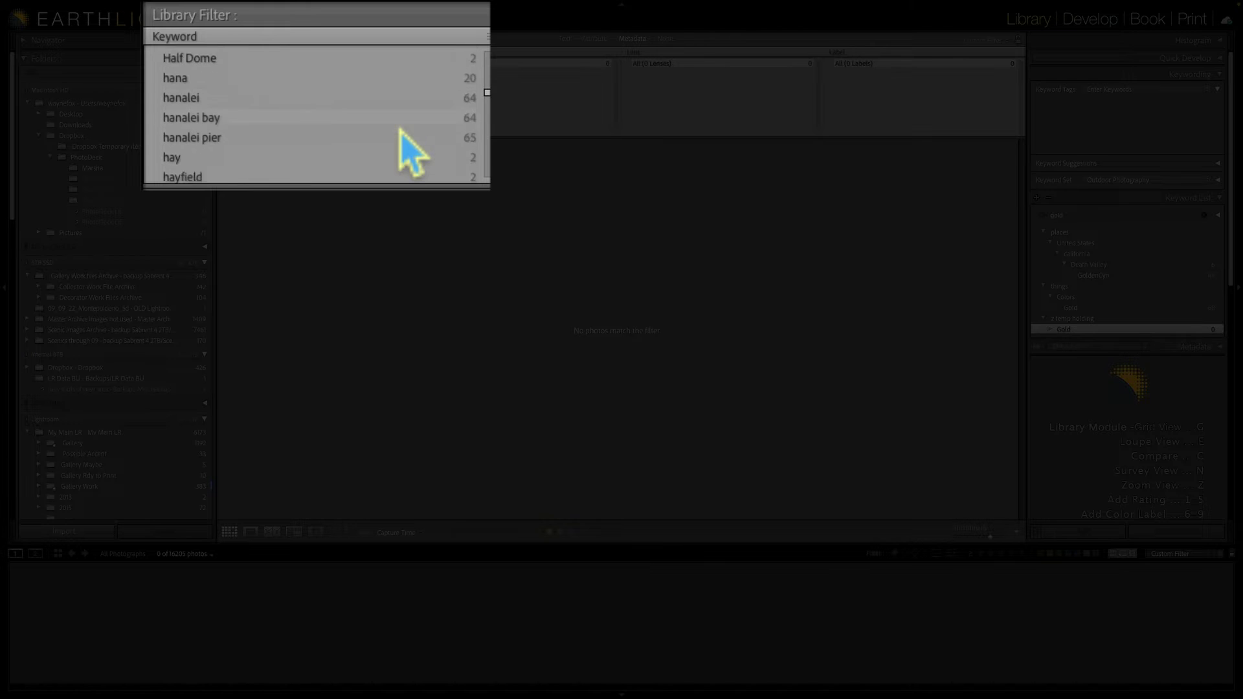
scroll(400, 130, "down", 4)
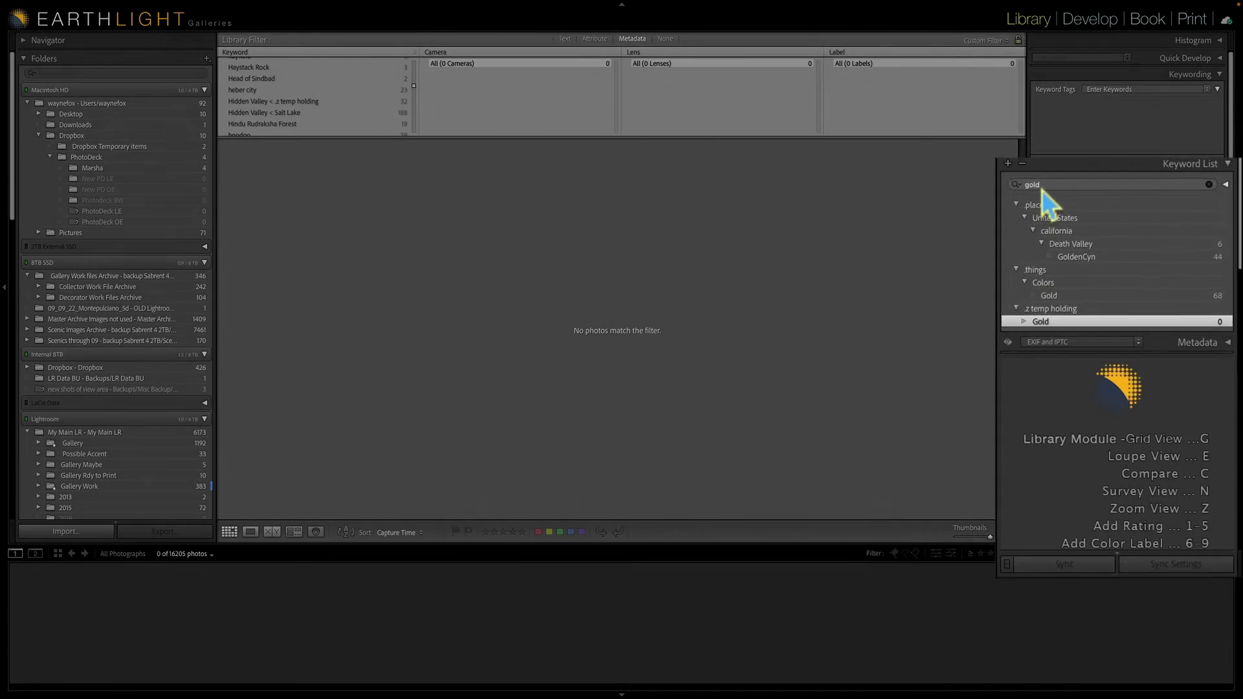
left_click(1067, 216)
type("hidden valley")
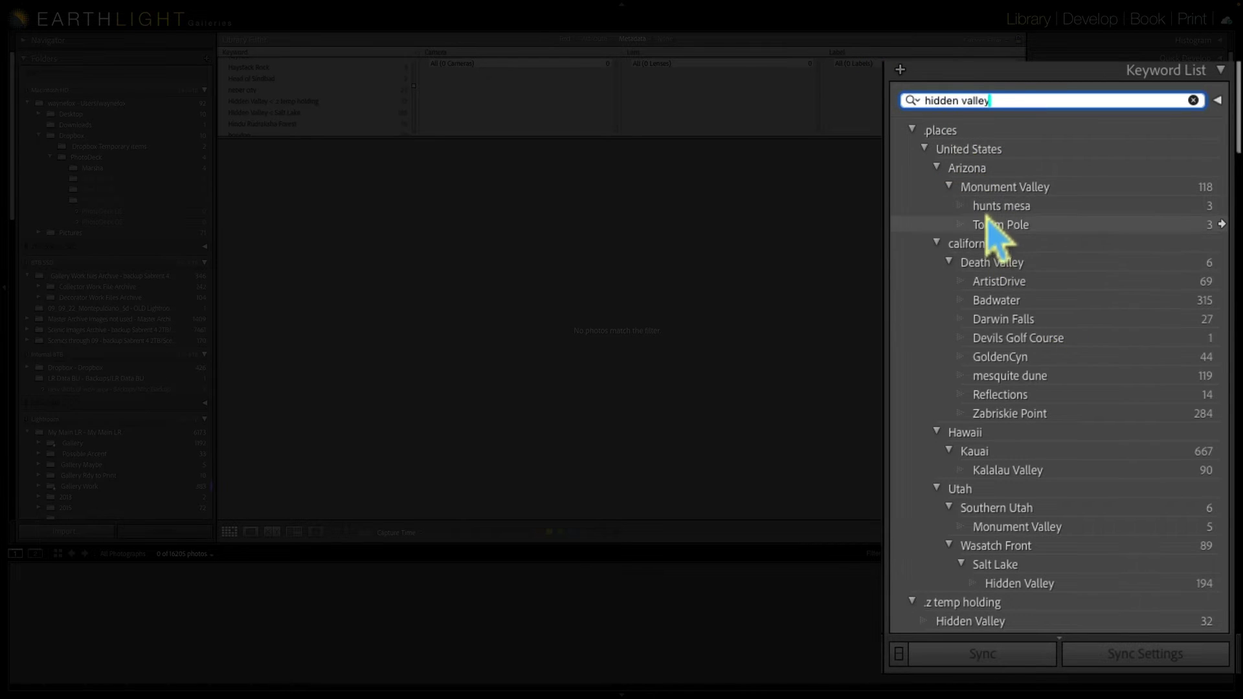
Step: Collapse the Arizona, california, Hawaii and Southern Utah branches in the filtered keyword list
left_click(937, 168)
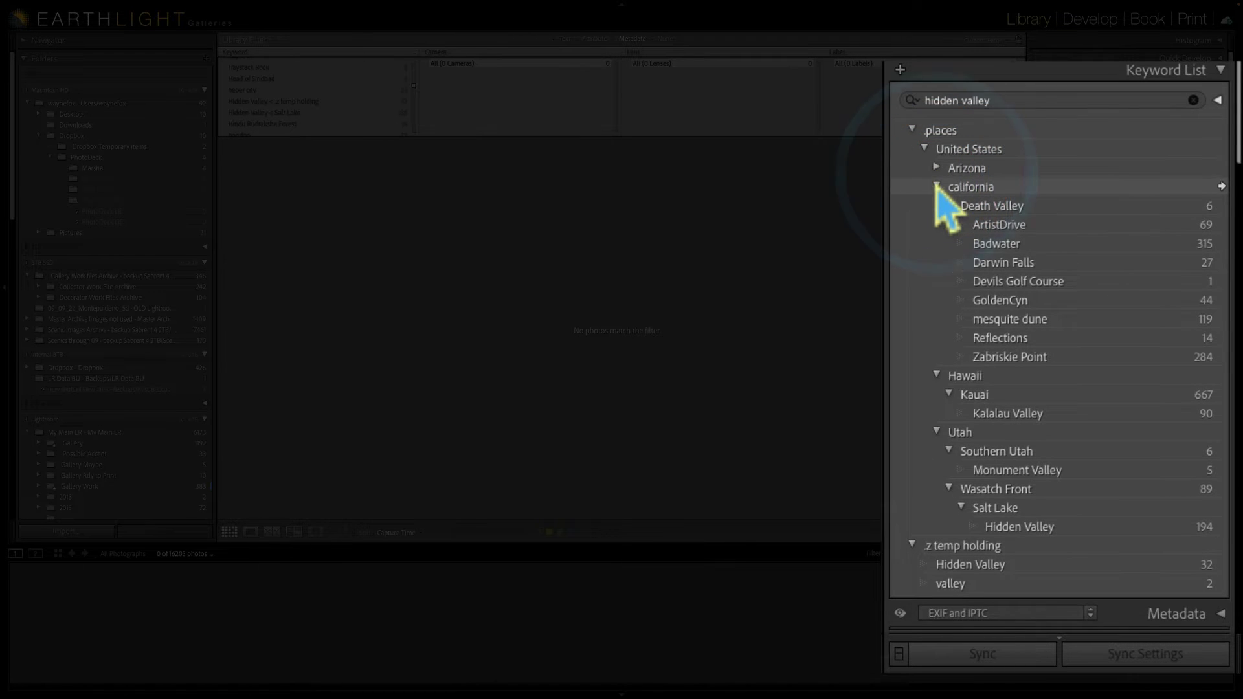
left_click(937, 187)
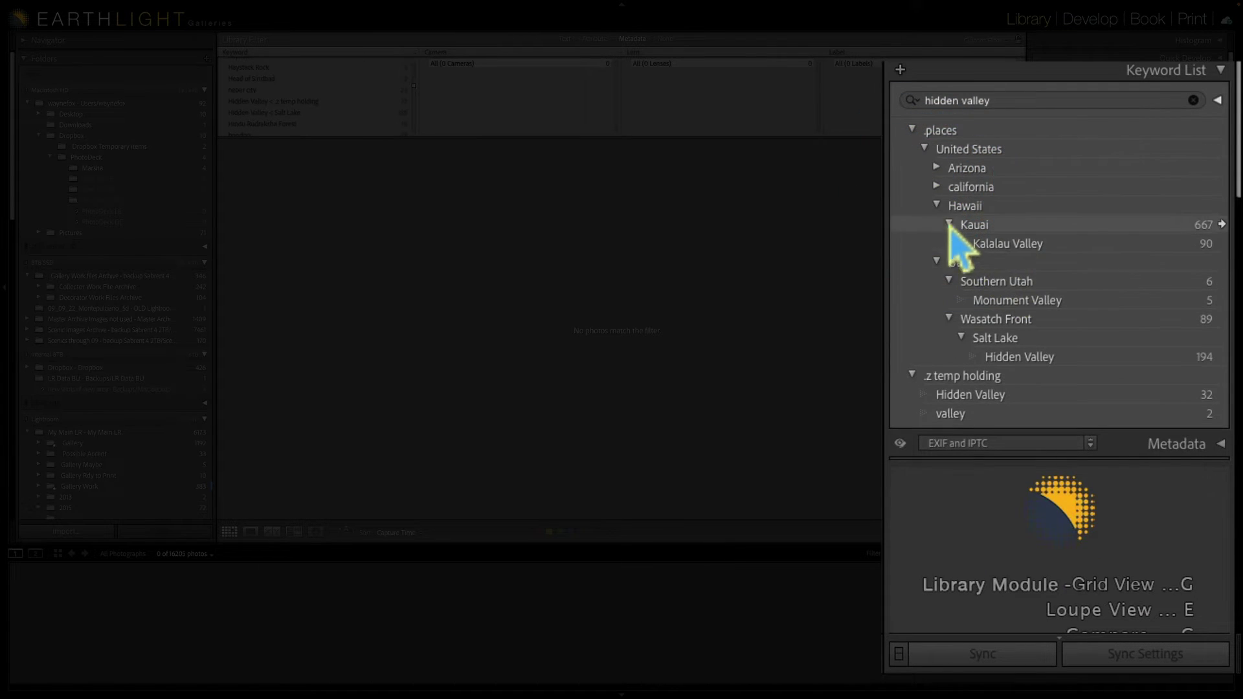
left_click(937, 206)
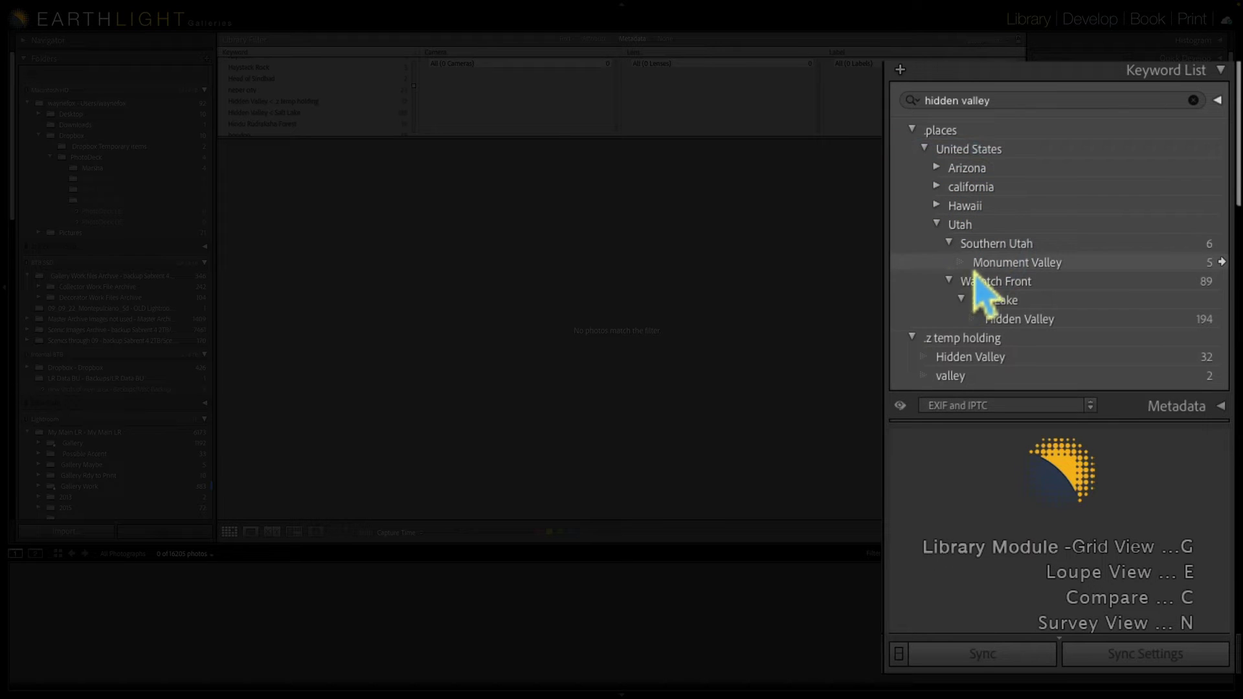
left_click(950, 242)
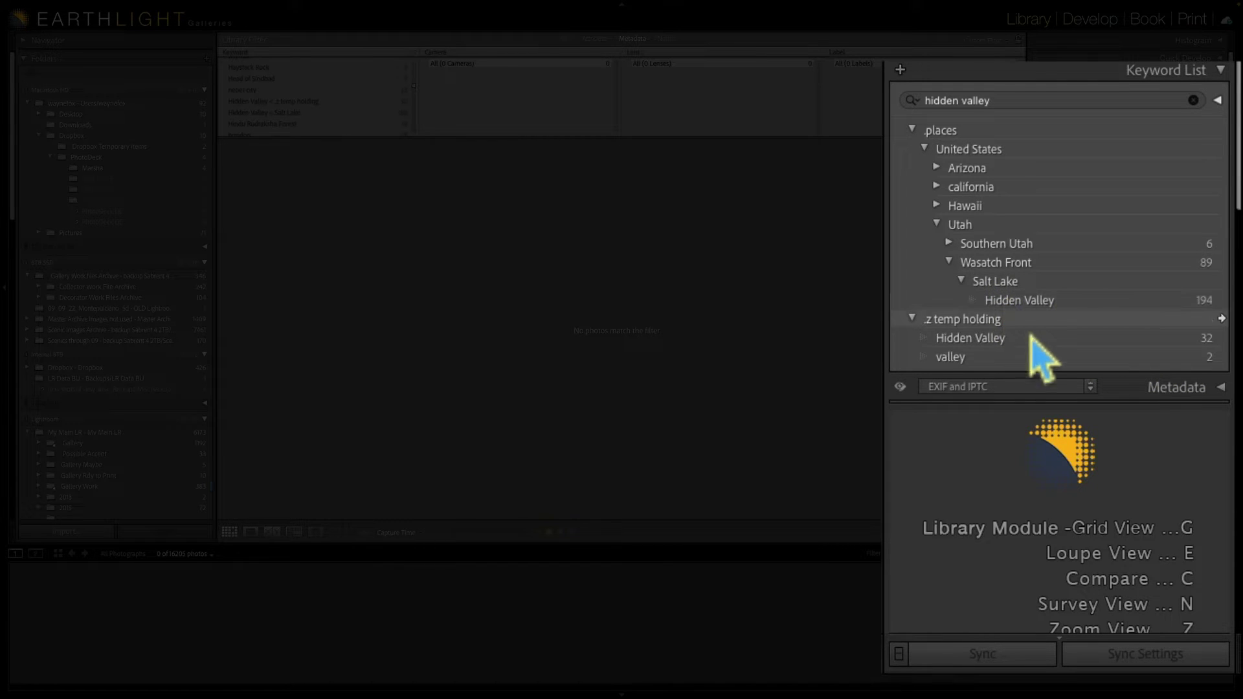
Step: Retag all photos with Hidden Valley under .z temp holding as Hidden Valley under Salt Lake and remove the holding keyword from them
left_click(1222, 338)
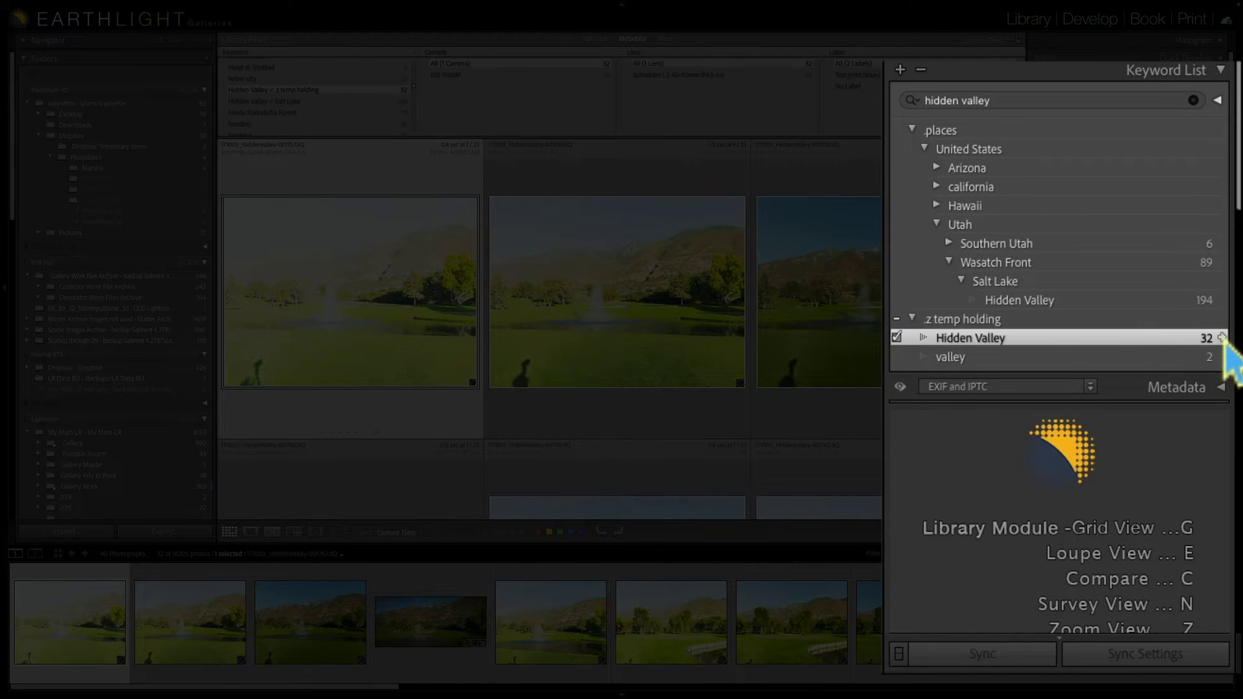
key("super+a")
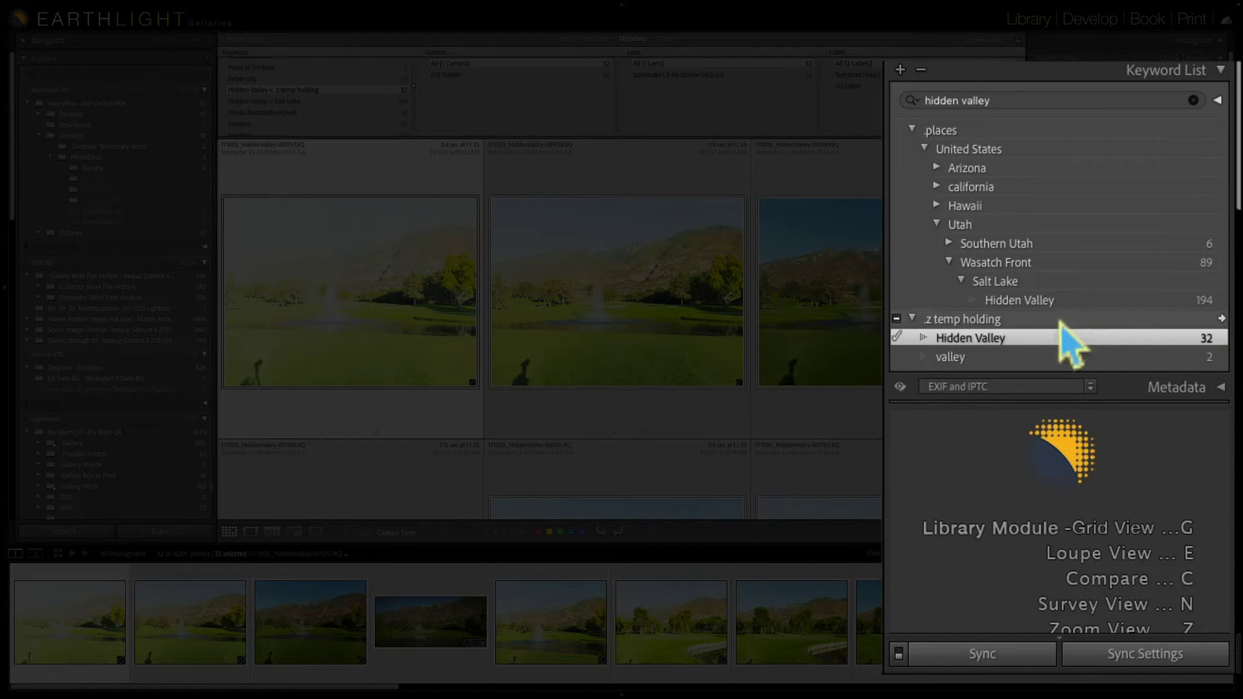
left_click(897, 300)
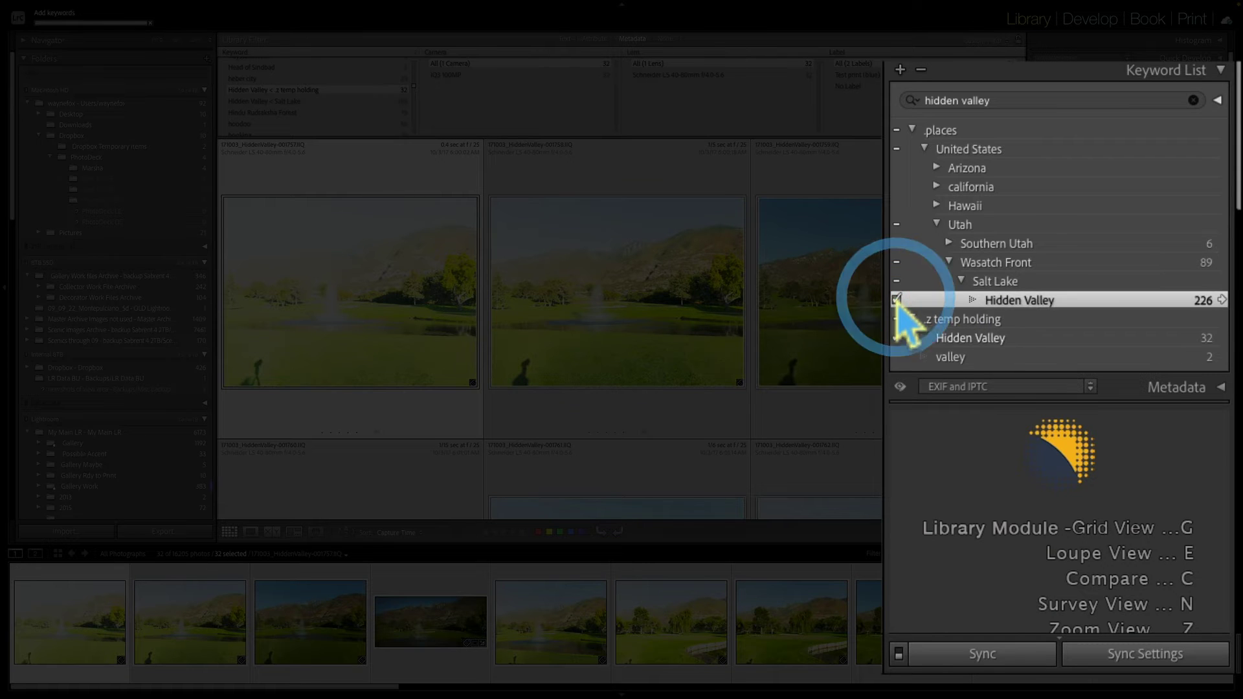
left_click(897, 337)
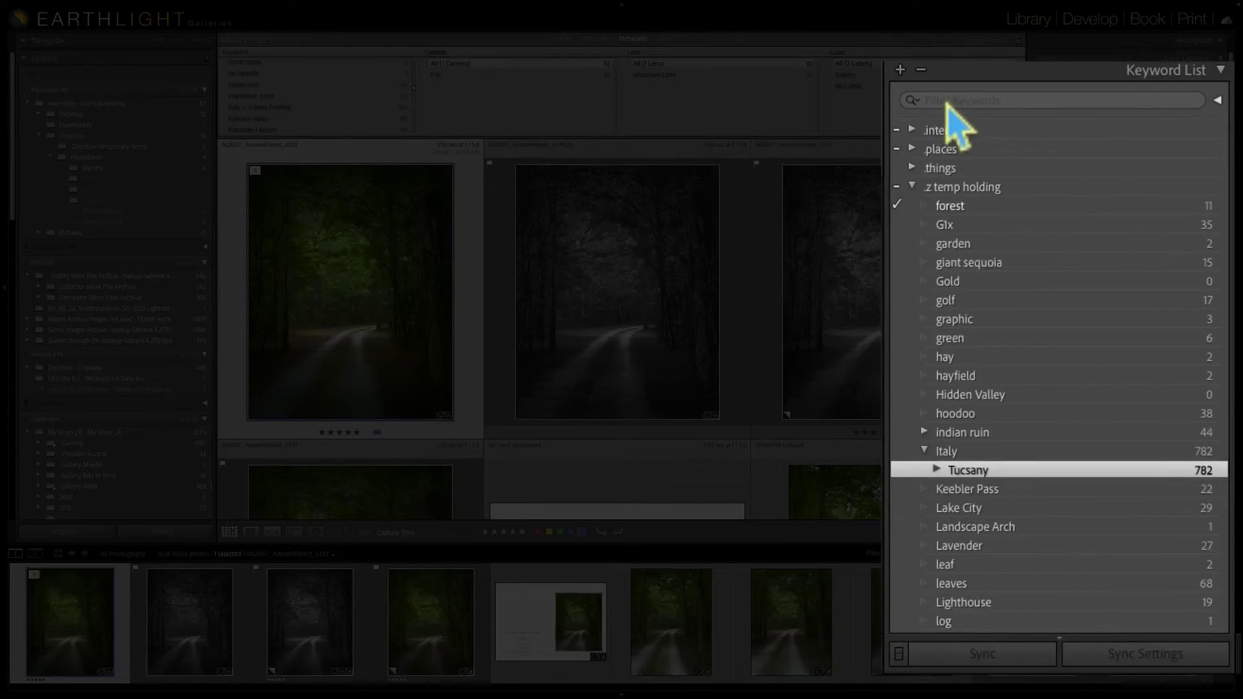
Step: Filter the keyword list for italy and check the keywords nested in Tucsany under .z temp holding
left_click(946, 98)
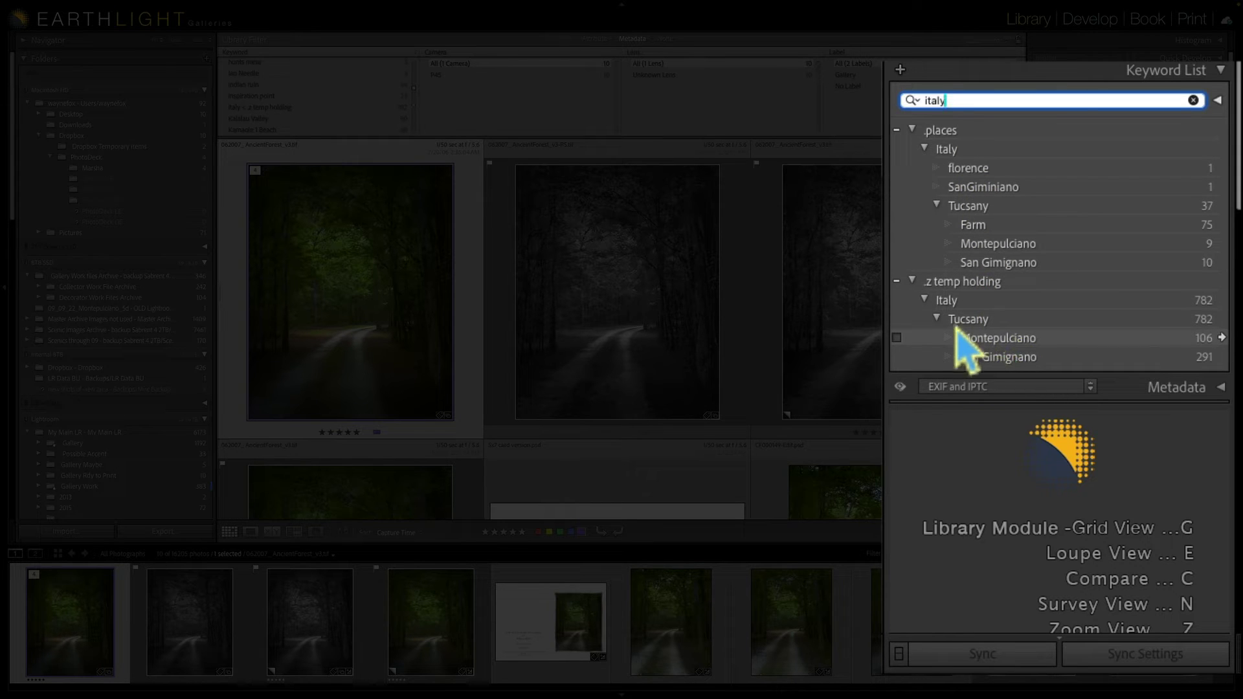
left_click(937, 319)
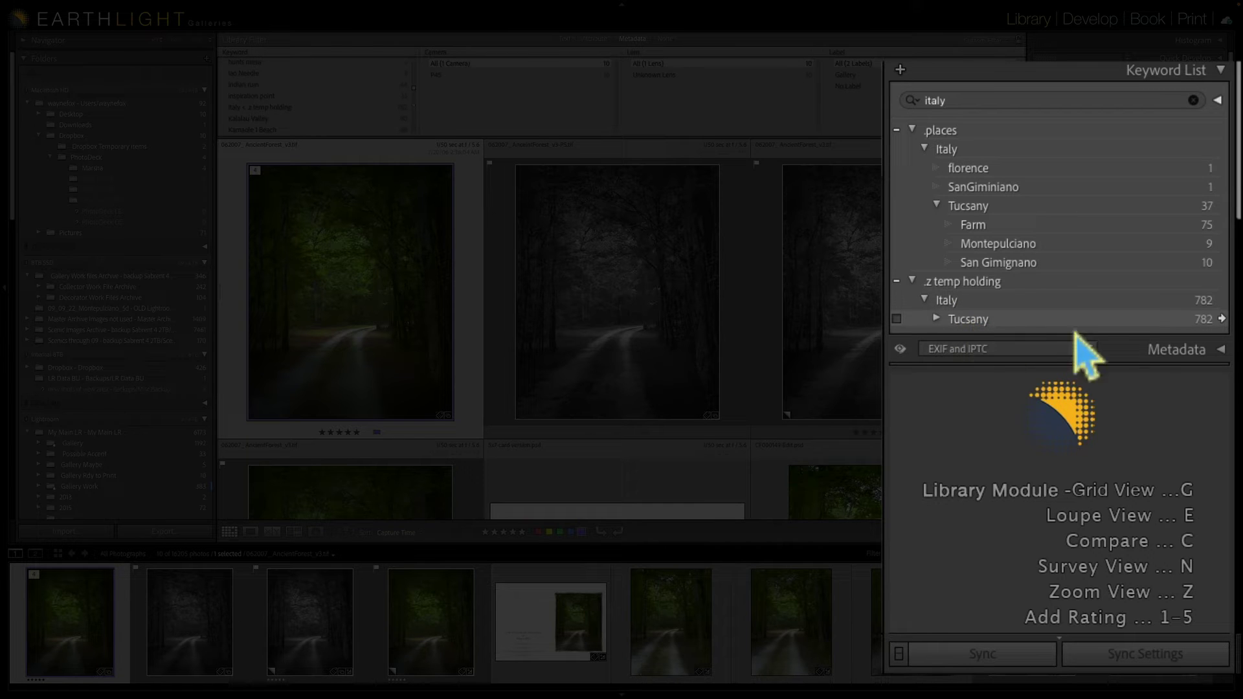
left_click(937, 319)
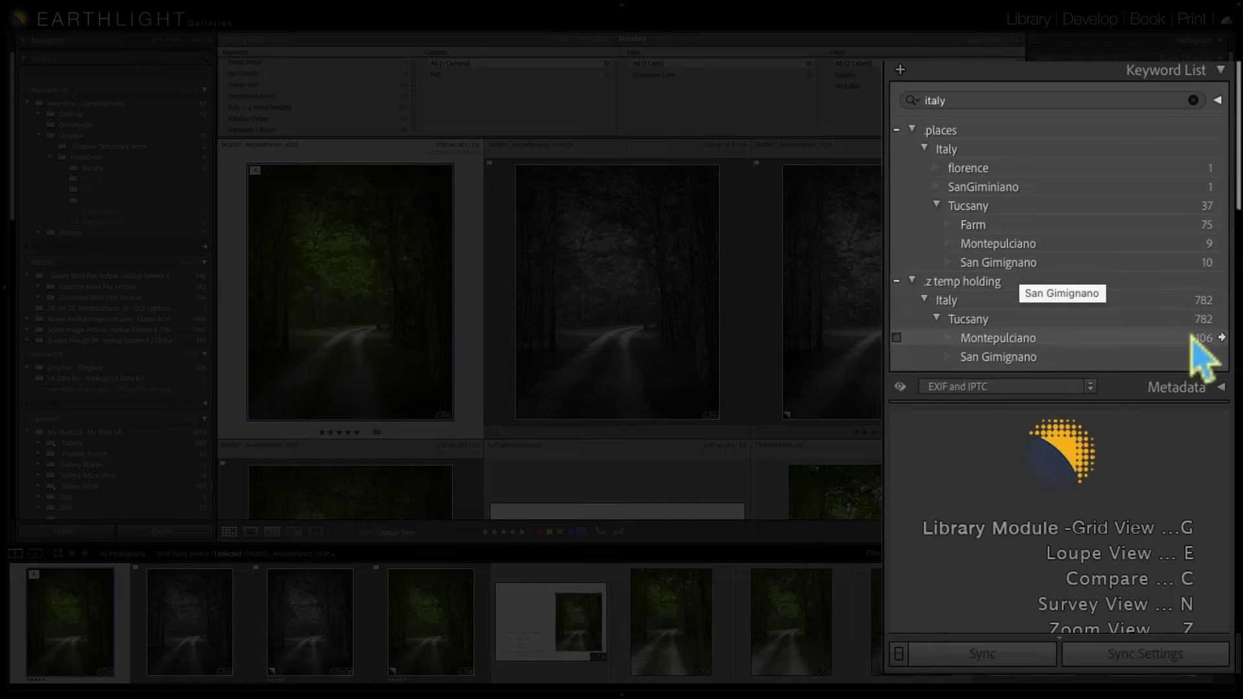
Step: Move all photos tagged Montepulciano under .z temp holding to the Montepulciano keyword under .places > Italy > Tucsany
left_click(1222, 337)
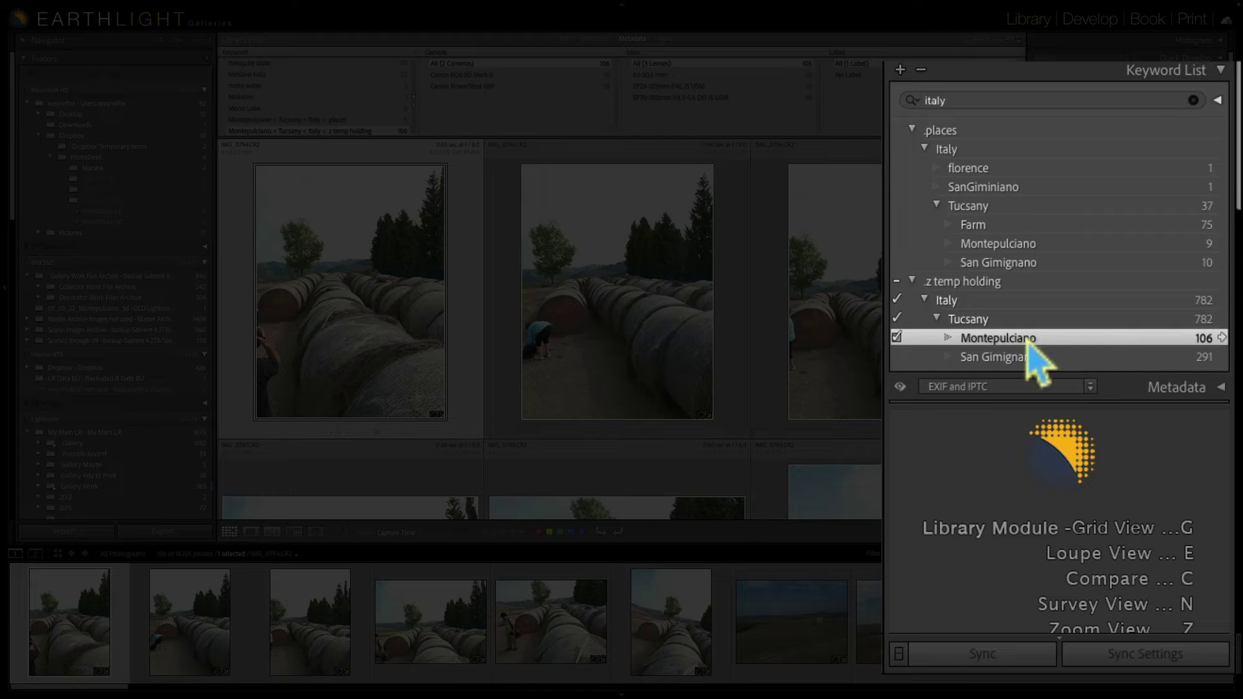
key("super+a")
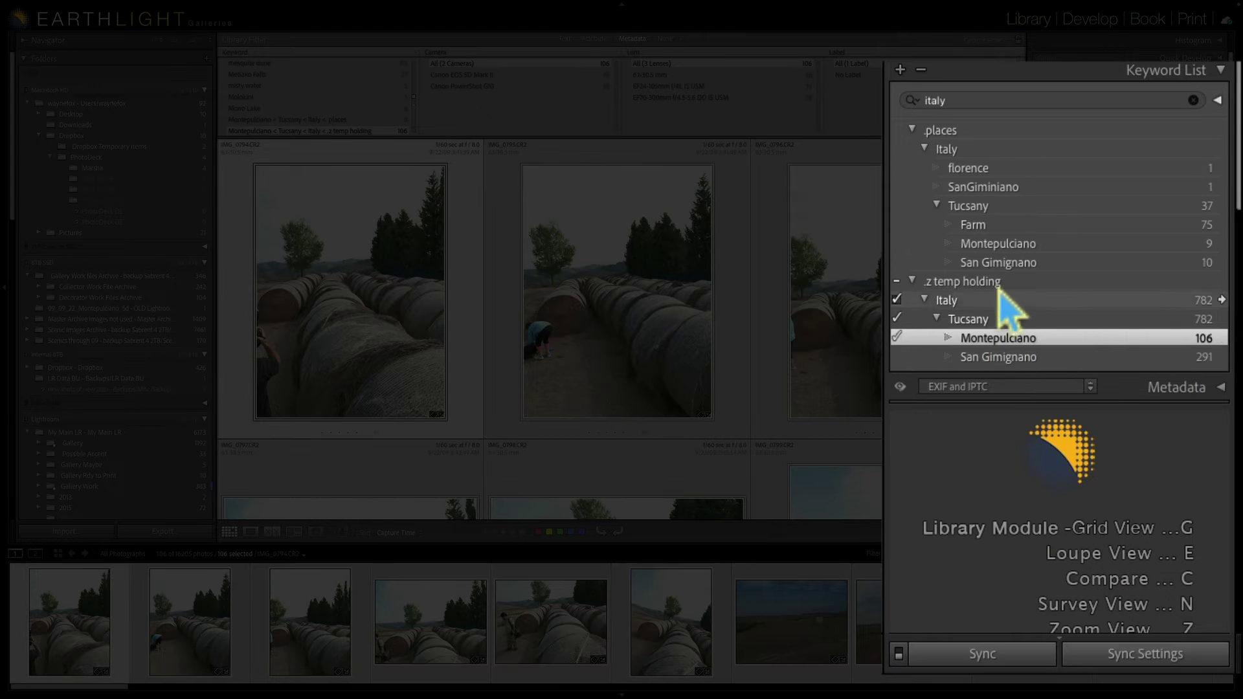
left_click(896, 243)
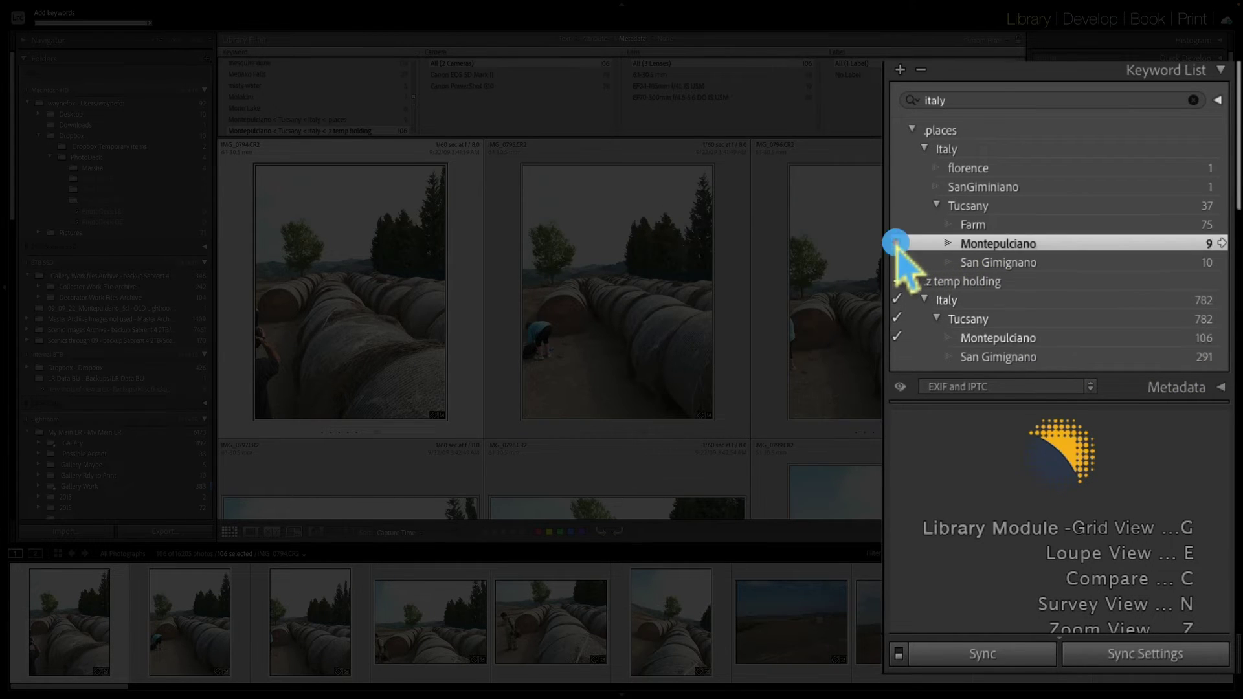
left_click(896, 336)
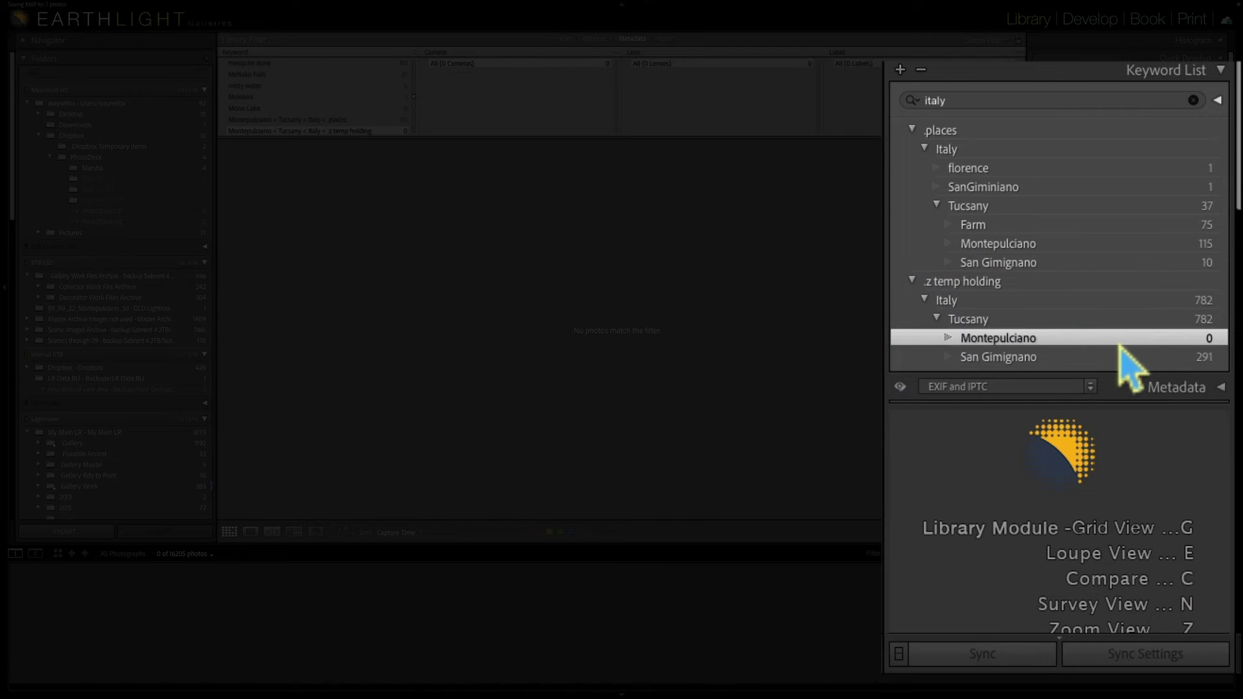
Step: Move all photos tagged San Gimignano under .z temp holding to the San Gimignano keyword under .places > Italy > Tucsany
left_click(1155, 355)
left_click(1222, 357)
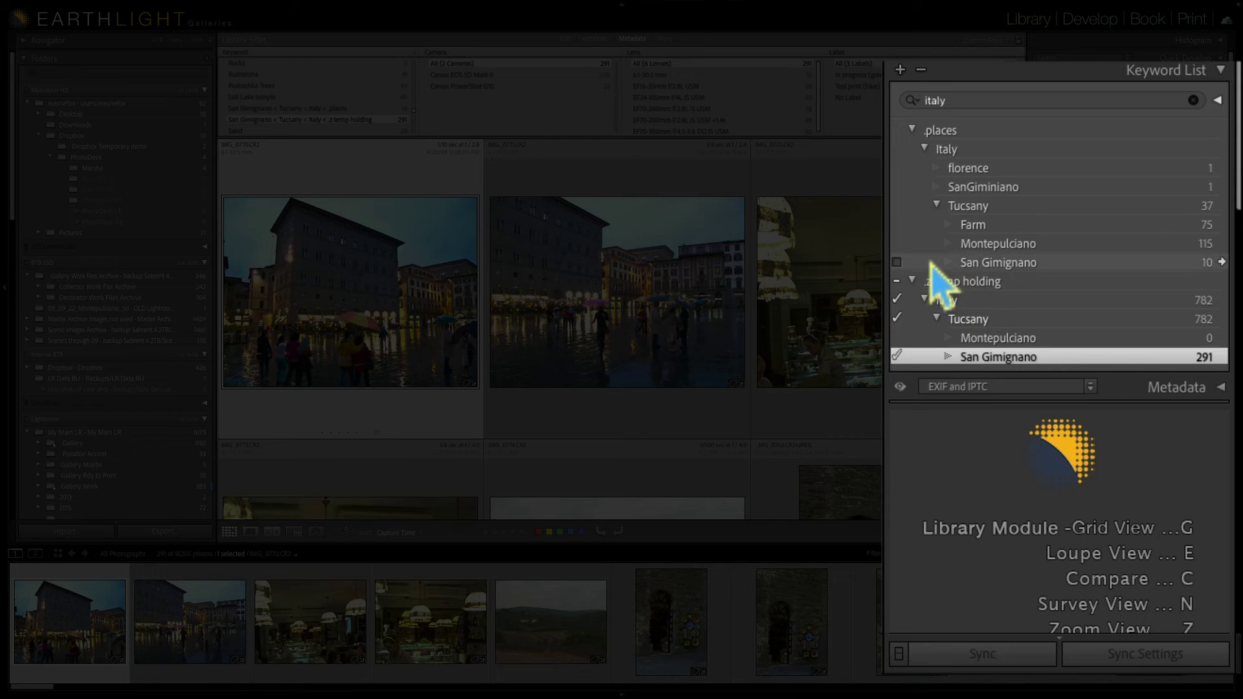
mouse_move(908, 266)
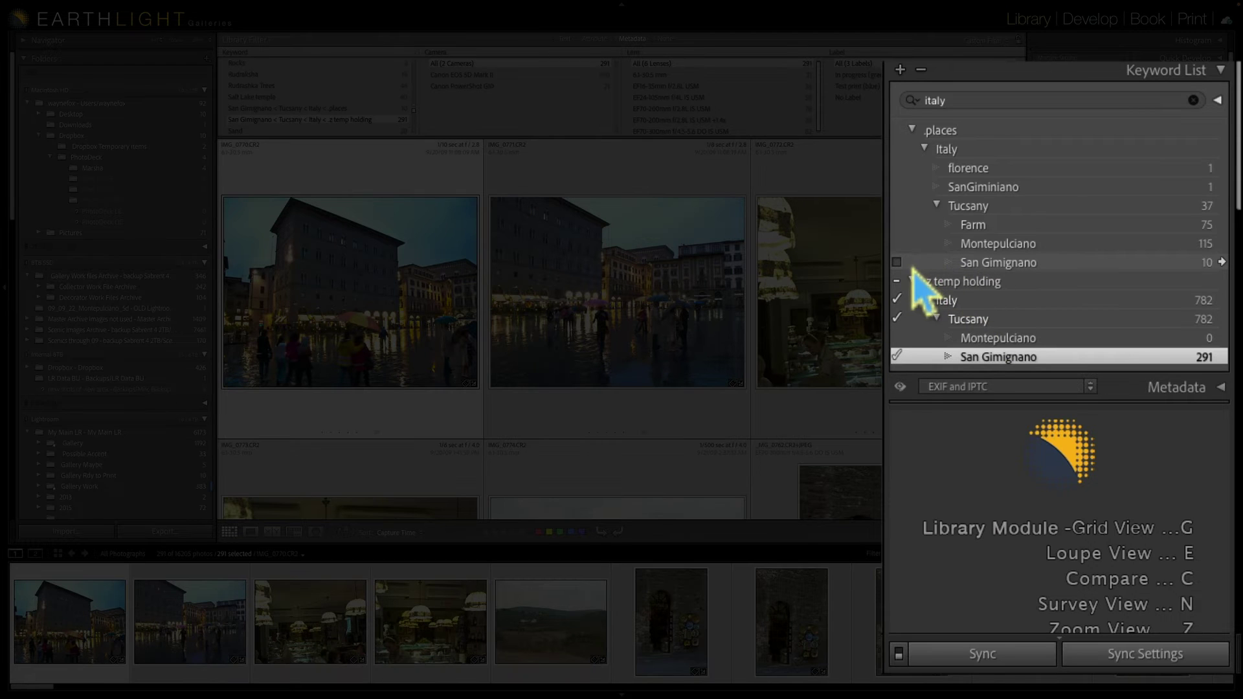
left_click(896, 262)
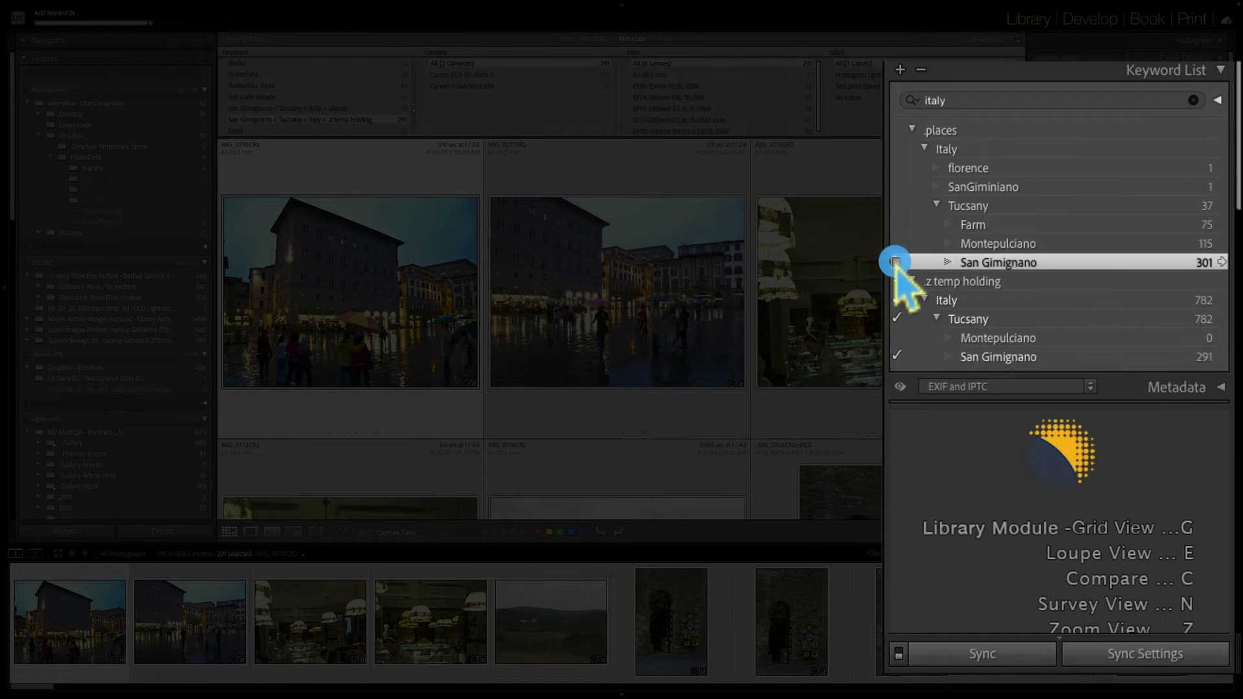
left_click(897, 356)
Step: Select all photos tagged Tucsany under .z temp holding and remove that keyword from them
left_click(1222, 320)
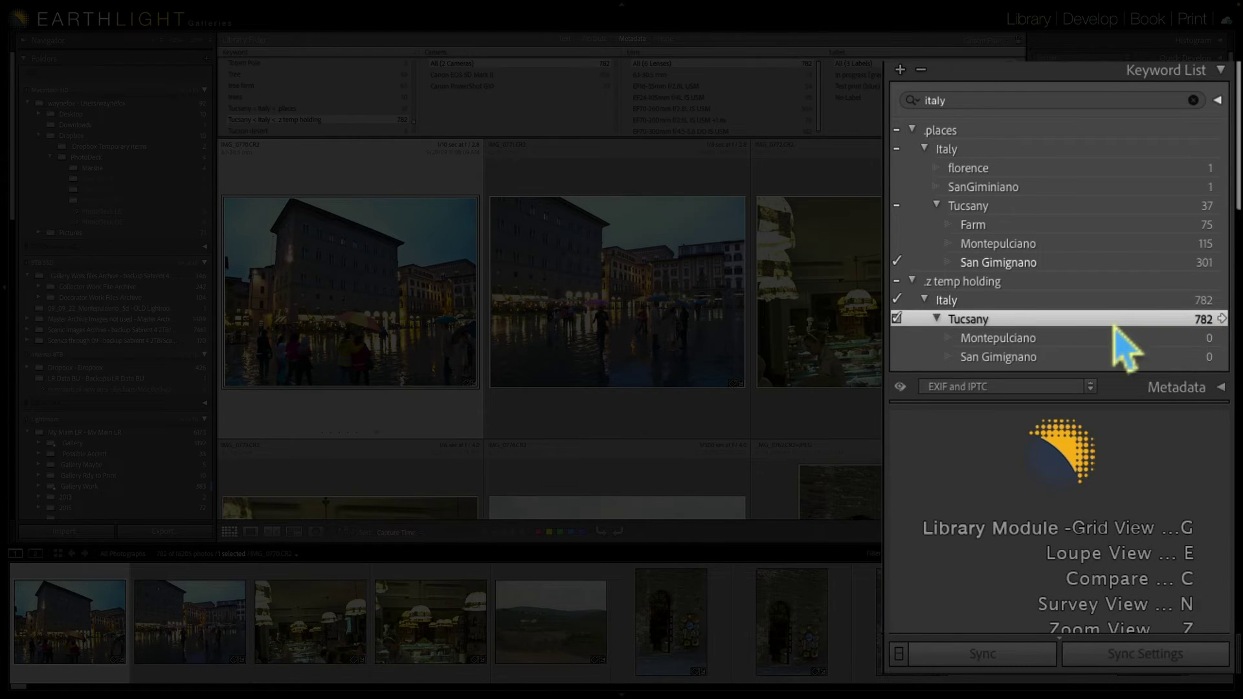
left_click(1222, 318)
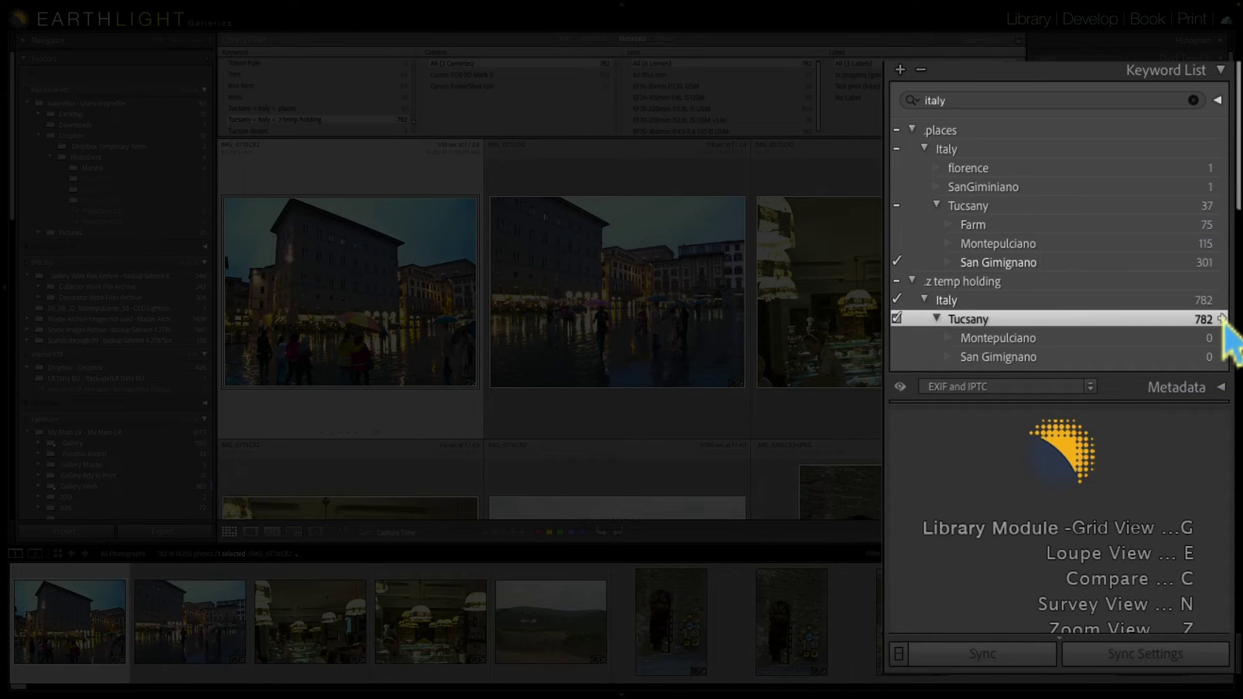
key("super+a")
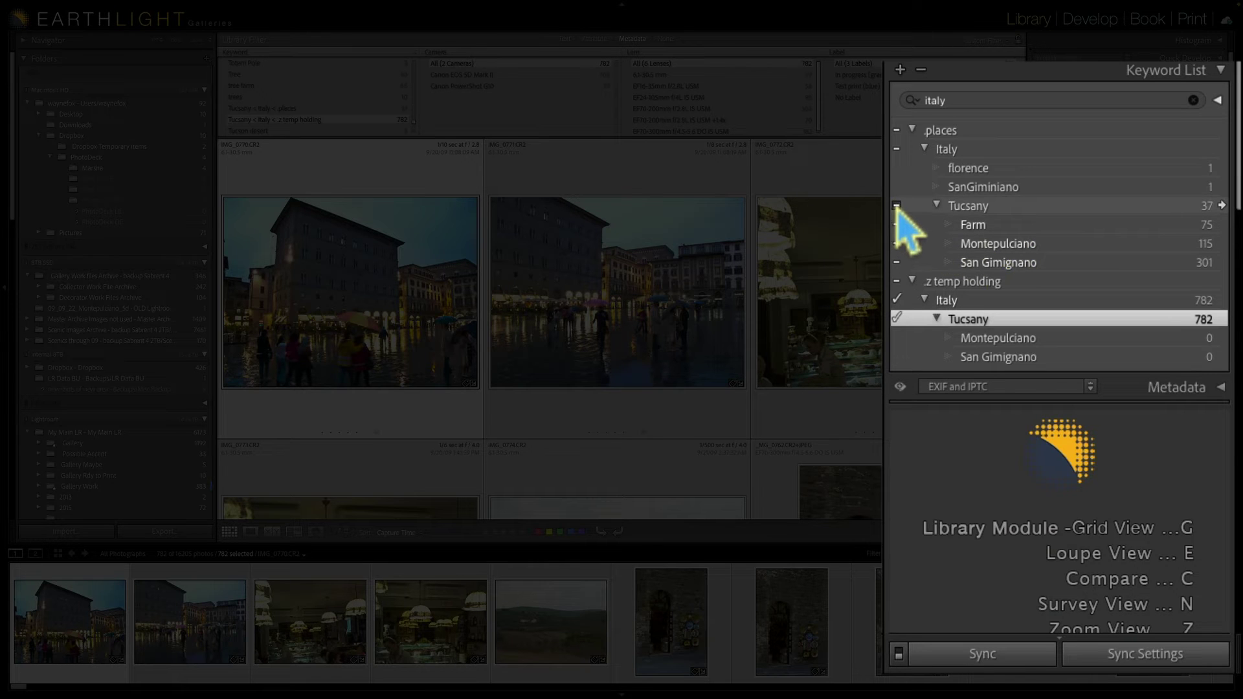
left_click(897, 317)
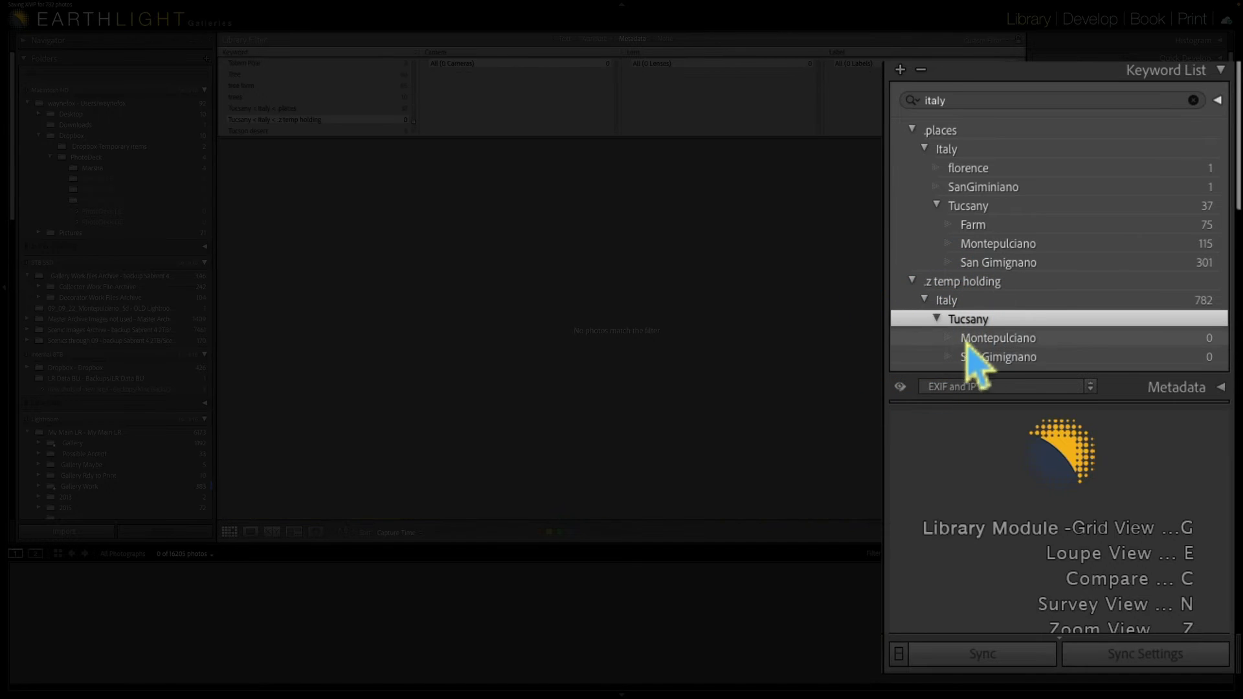
Step: Select all photos tagged Italy under .z temp holding and remove that keyword from them
left_click(1222, 299)
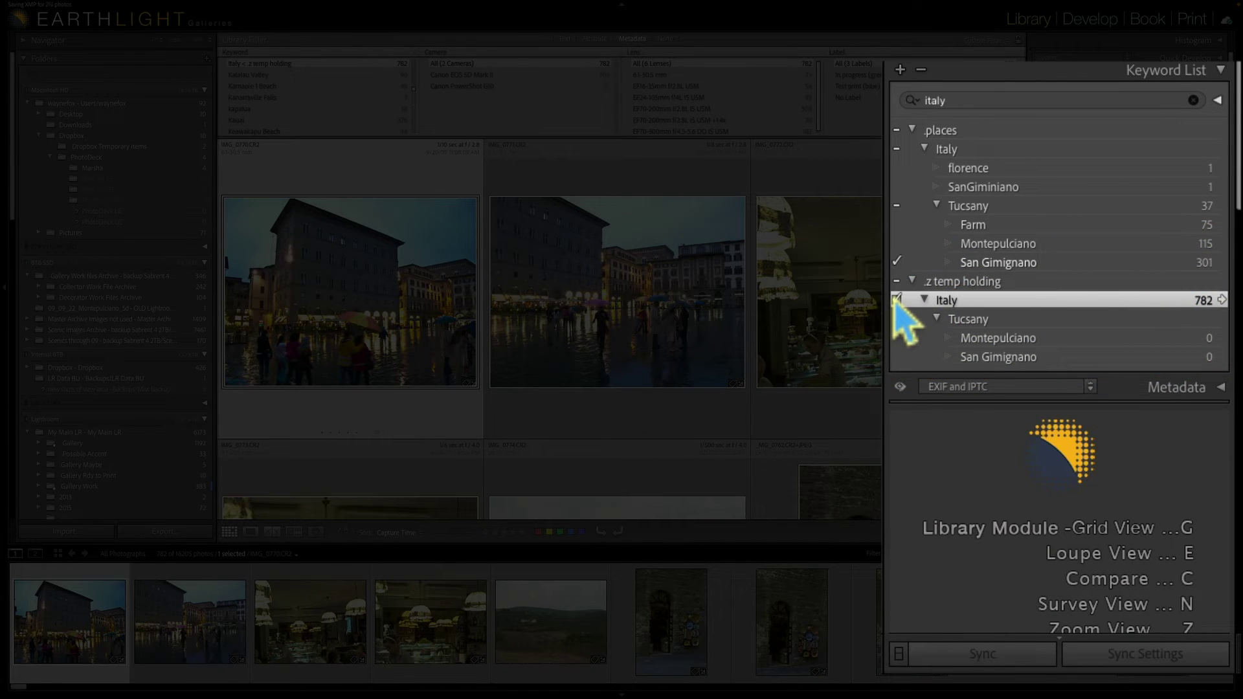
key("ctrl+a")
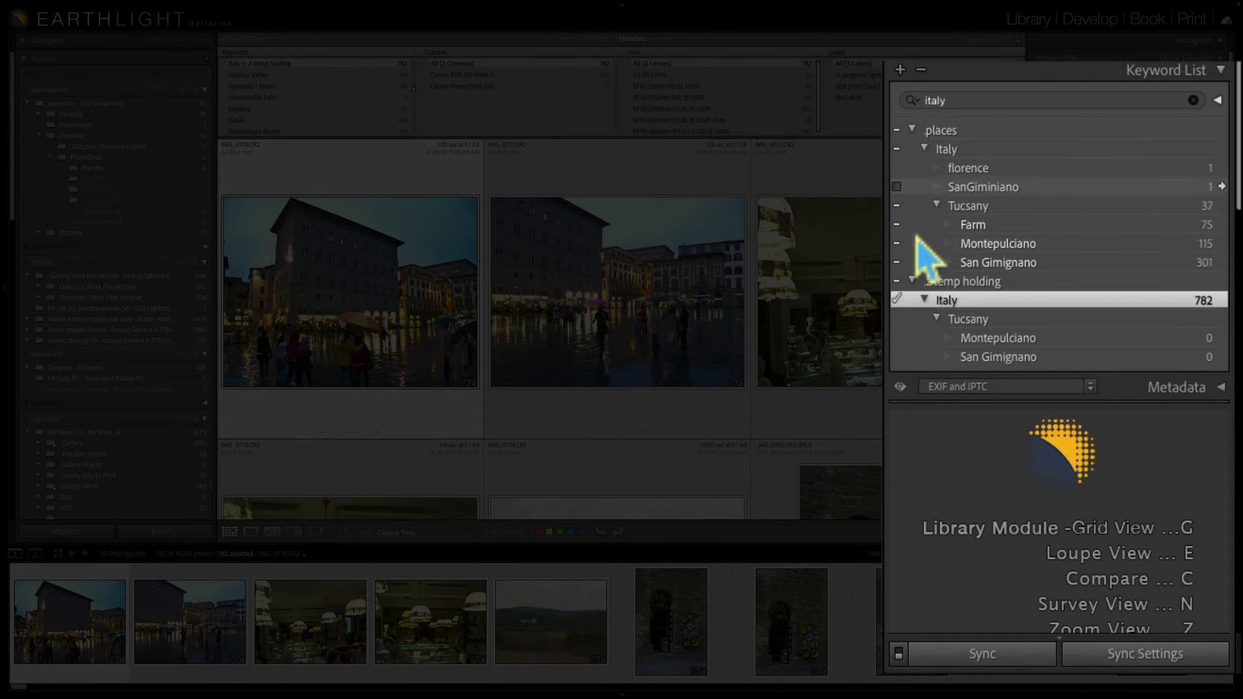
left_click(896, 300)
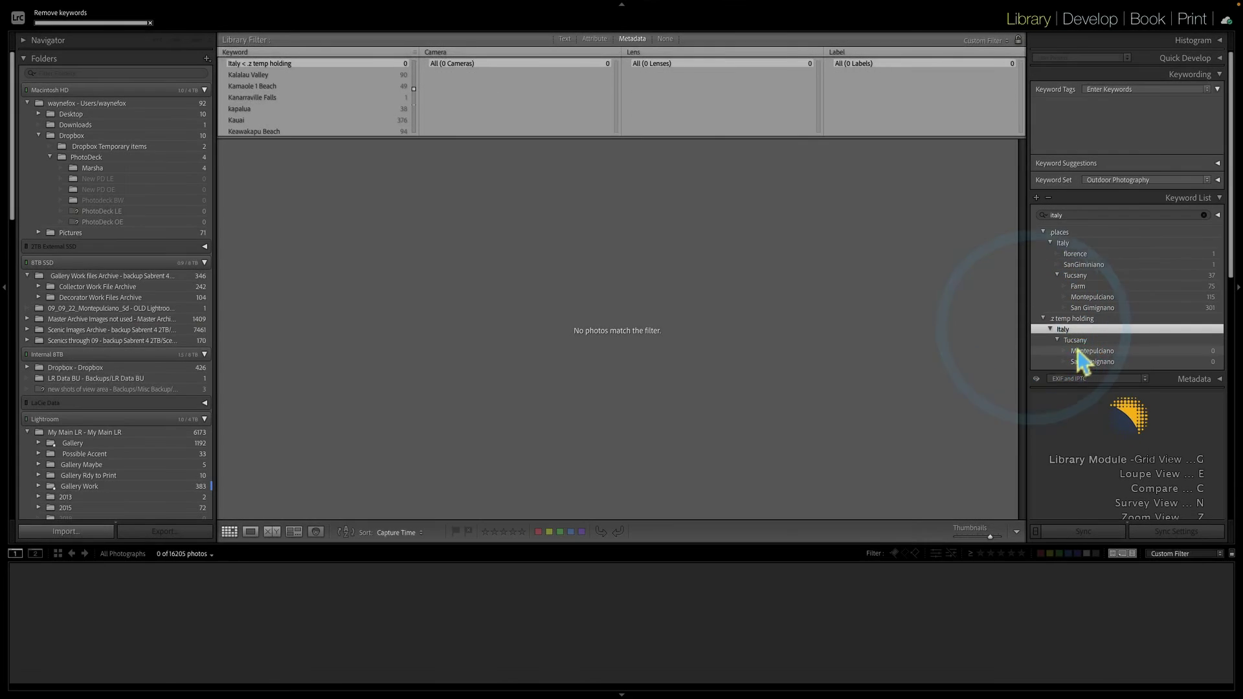
Step: Purge all unused keywords from the catalog
scroll(334, 117, "up", 2)
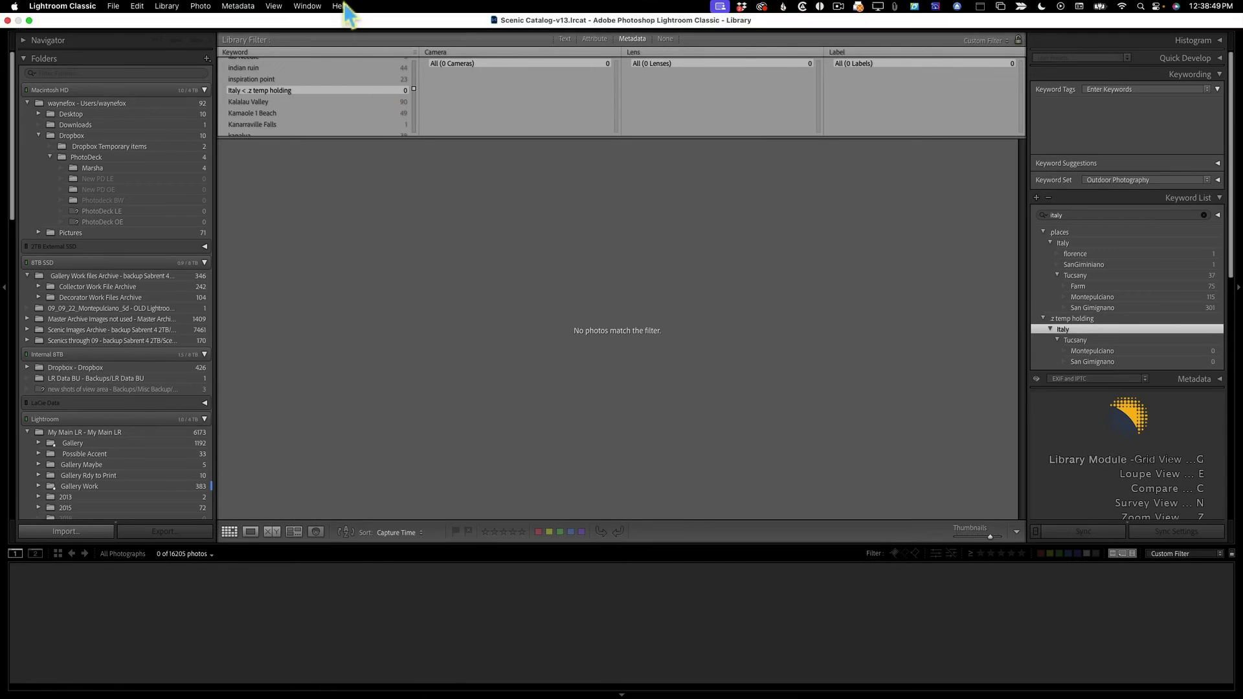
left_click(238, 6)
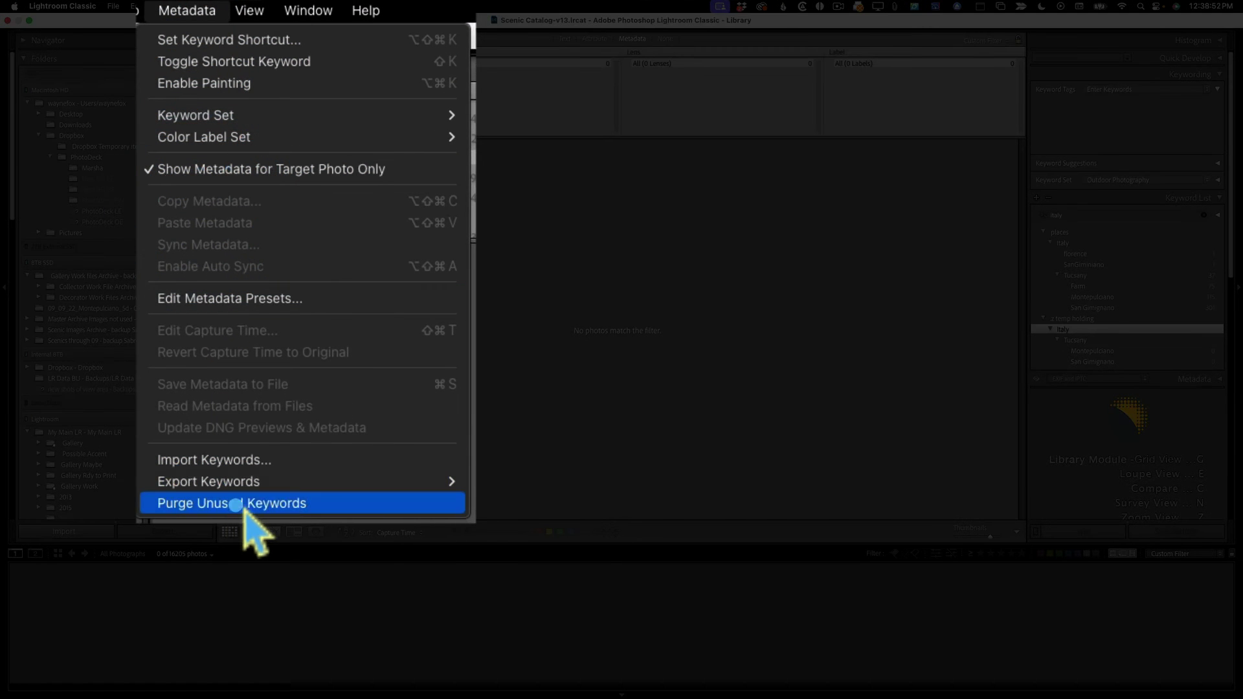
left_click(228, 506)
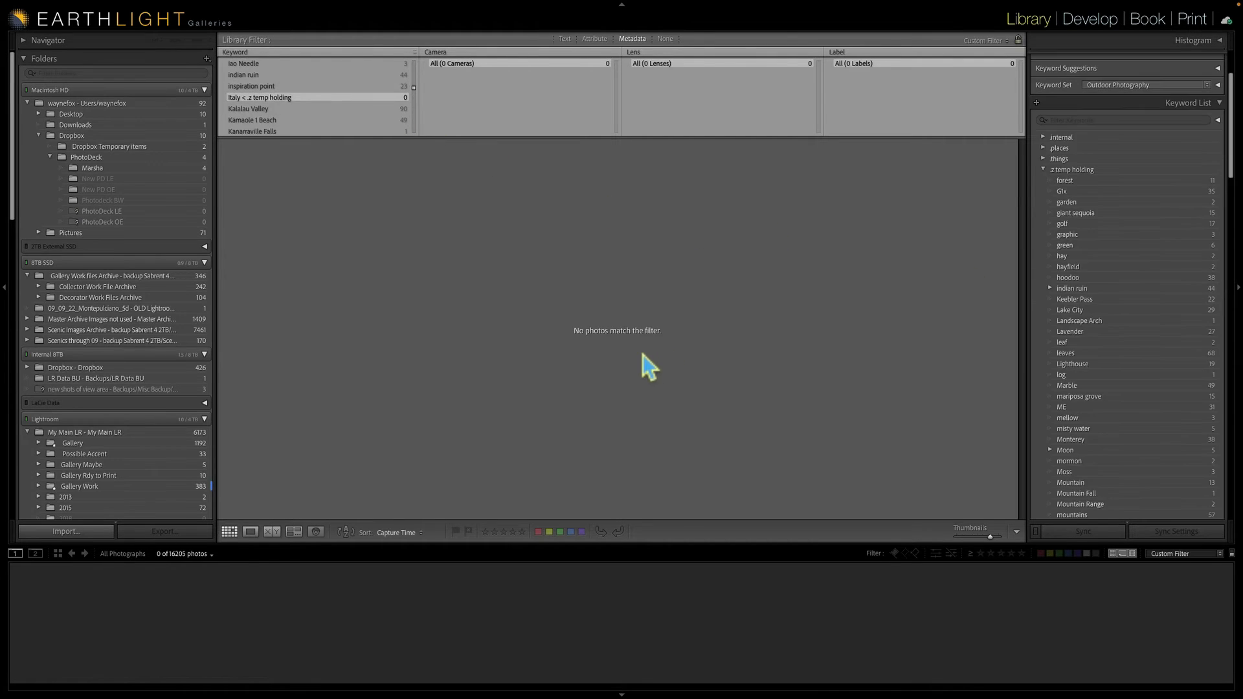
Step: Switch the photo source to All Synced Photographs and back to All Photographs, with the Metadata filter shown
left_click(314, 553)
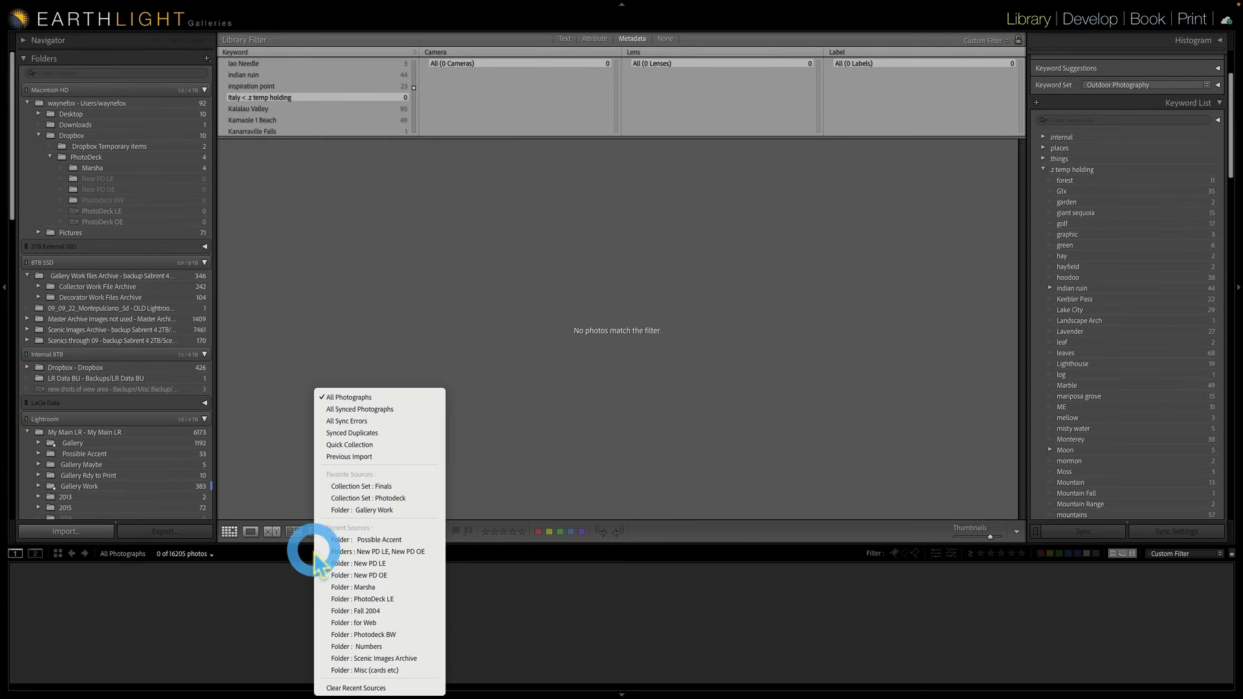
left_click(356, 412)
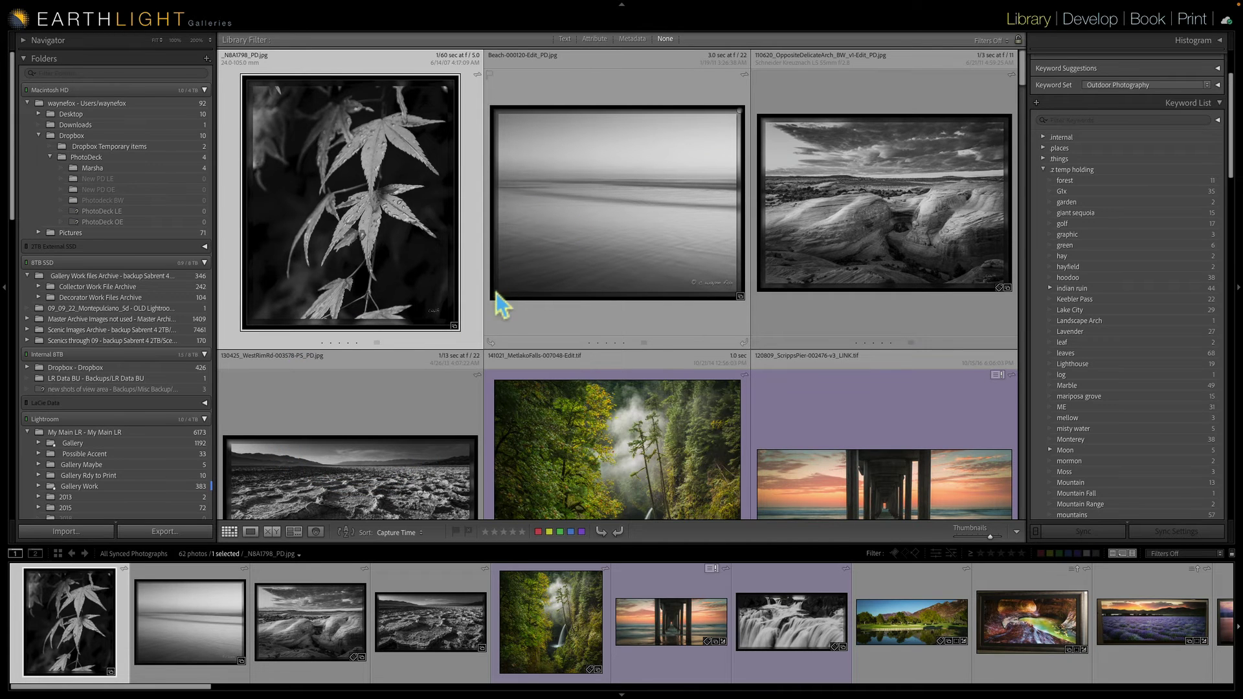
left_click(461, 557)
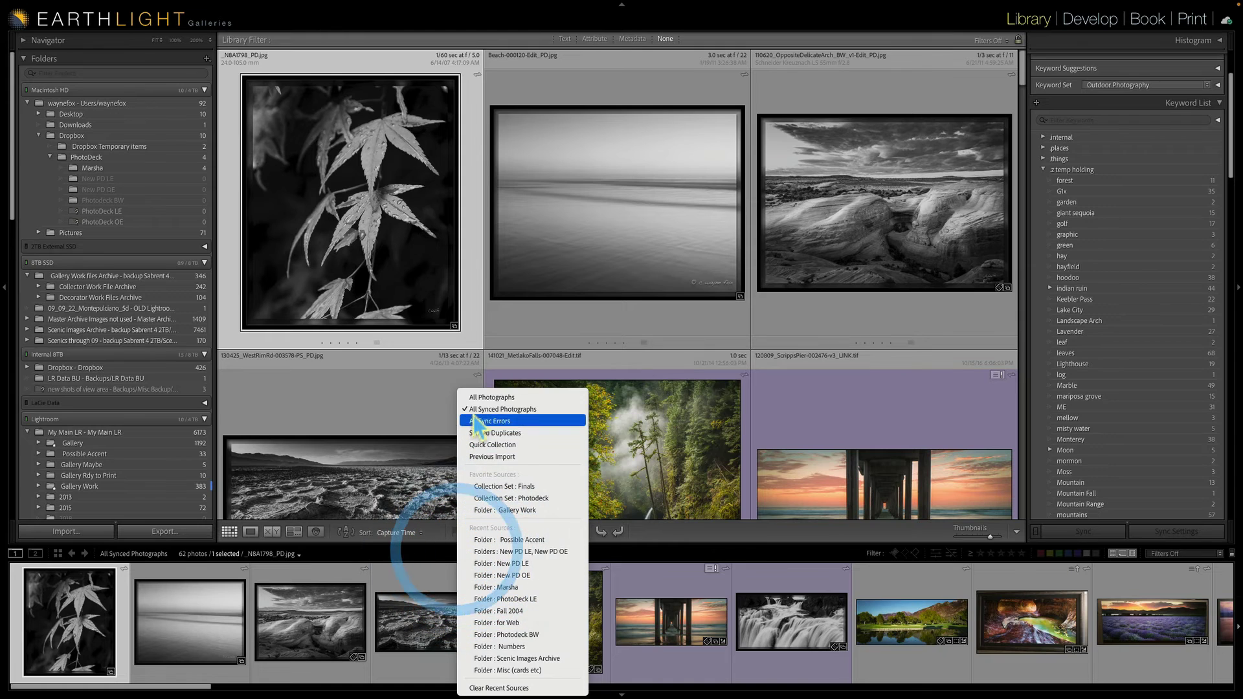
left_click(477, 399)
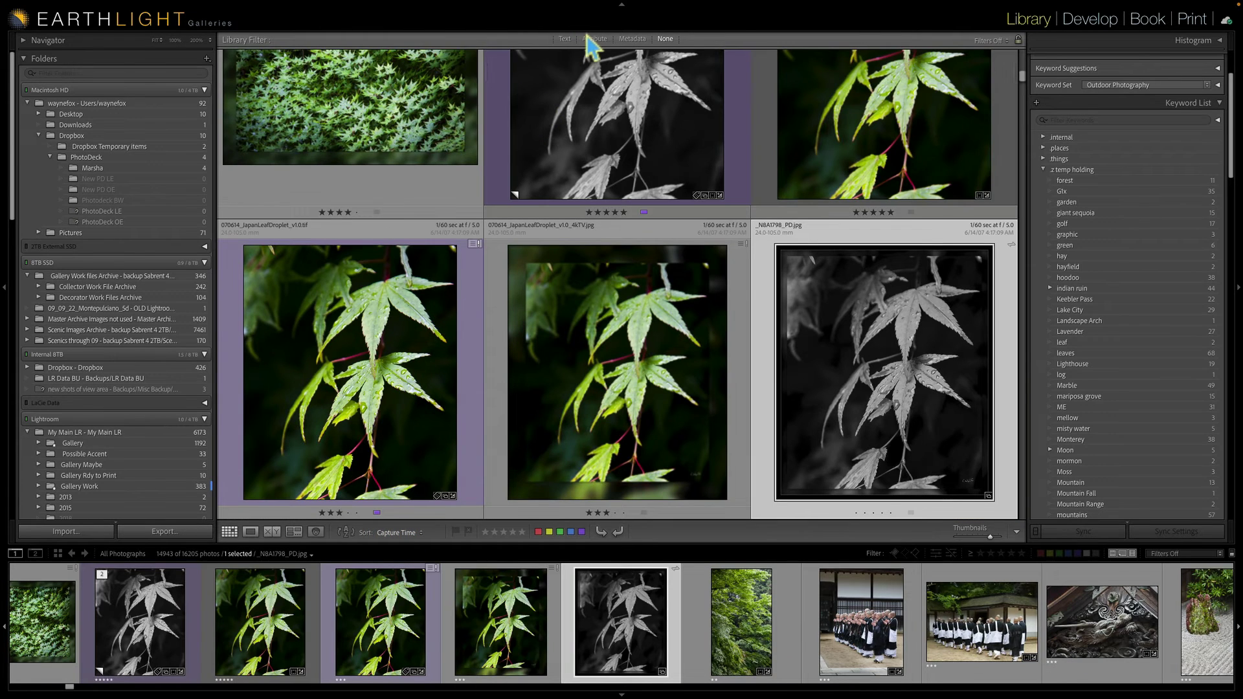
left_click(628, 41)
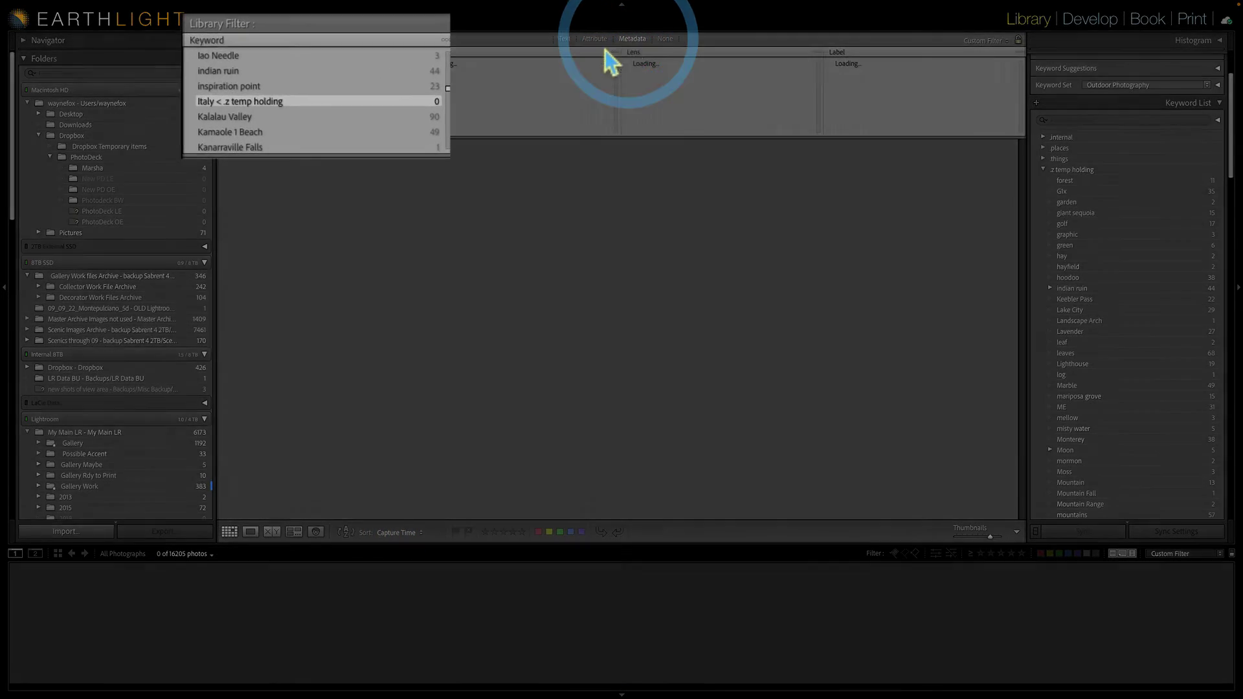
Step: Look through the Library Filter's keyword column down to the entries starting with I, checking for leftover Italy keywords
scroll(391, 132, "down", 5)
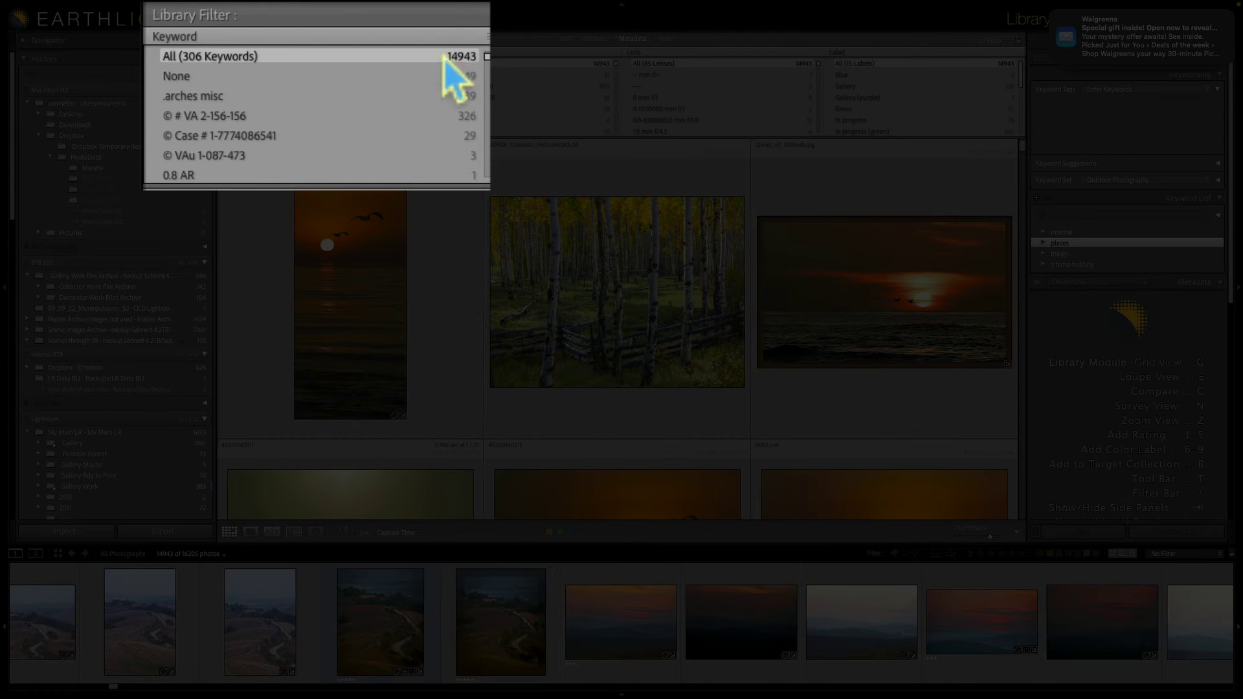
scroll(408, 120, "down", 10)
scroll(408, 119, "down", 10)
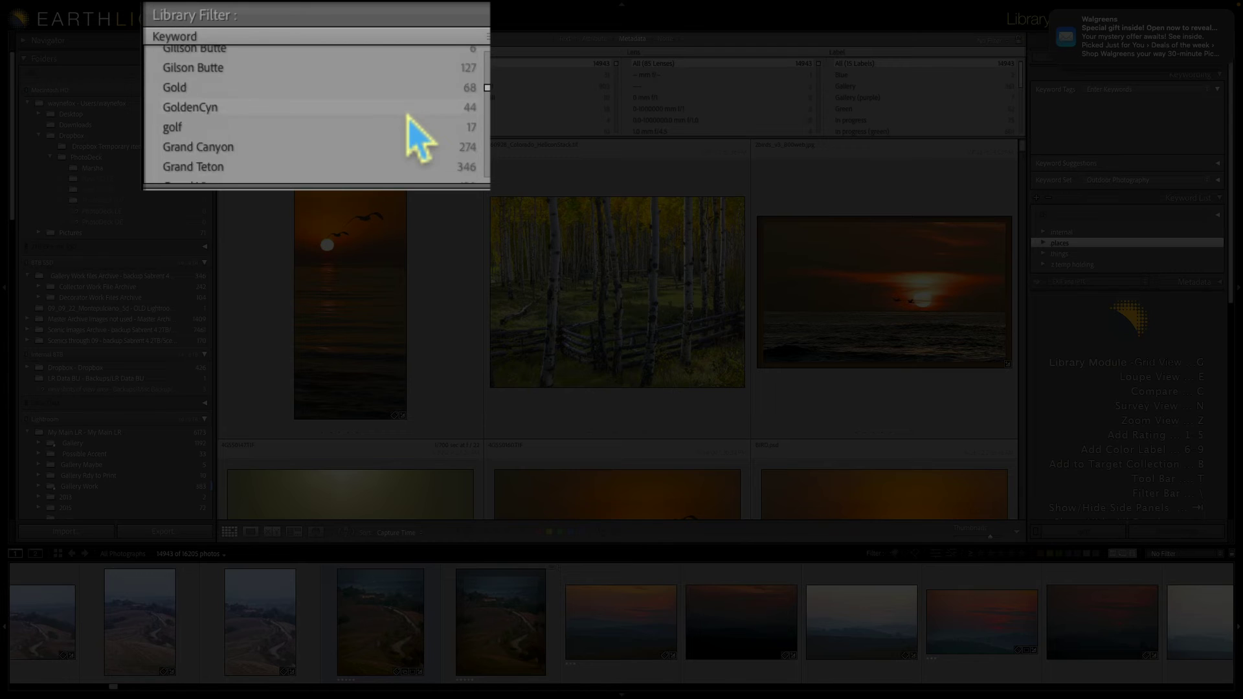
scroll(419, 137, "down", 5)
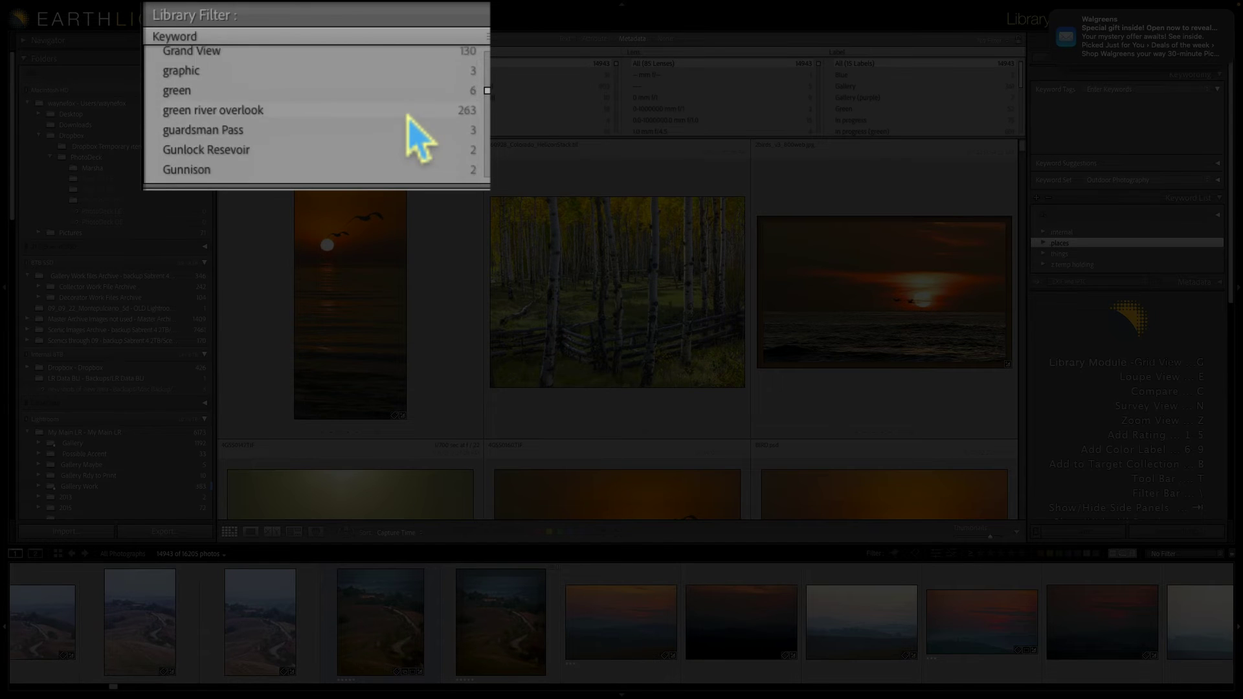
scroll(420, 137, "down", 5)
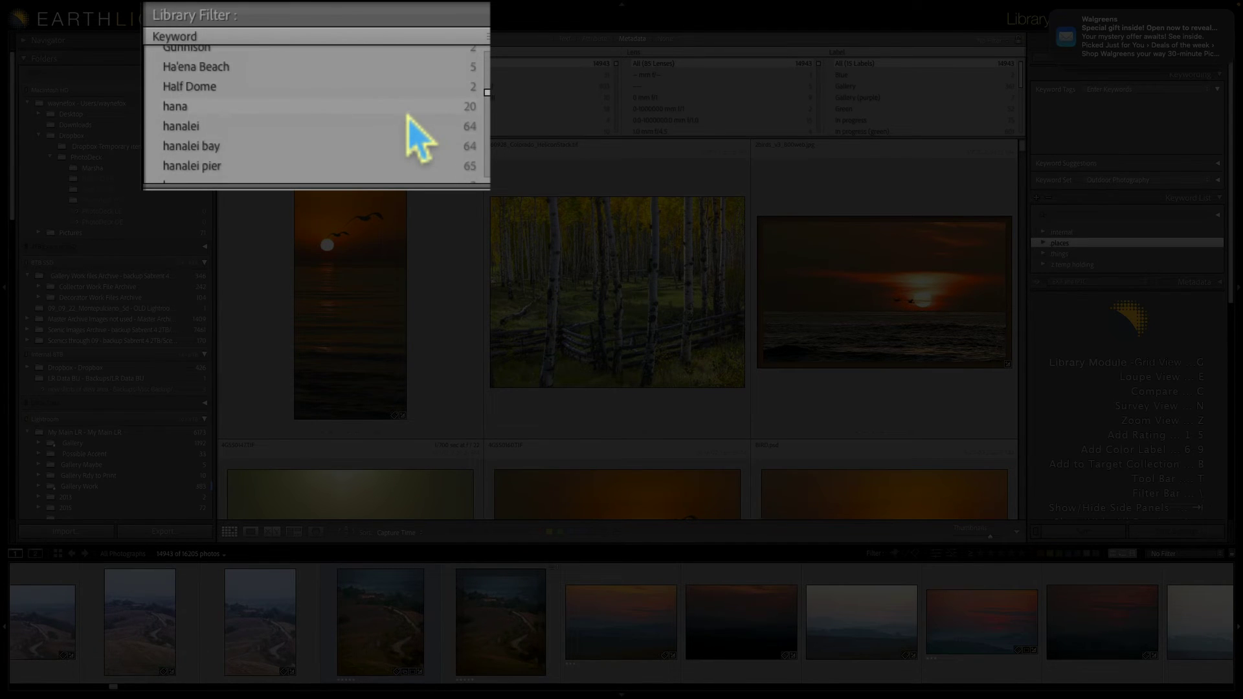
scroll(420, 137, "down", 5)
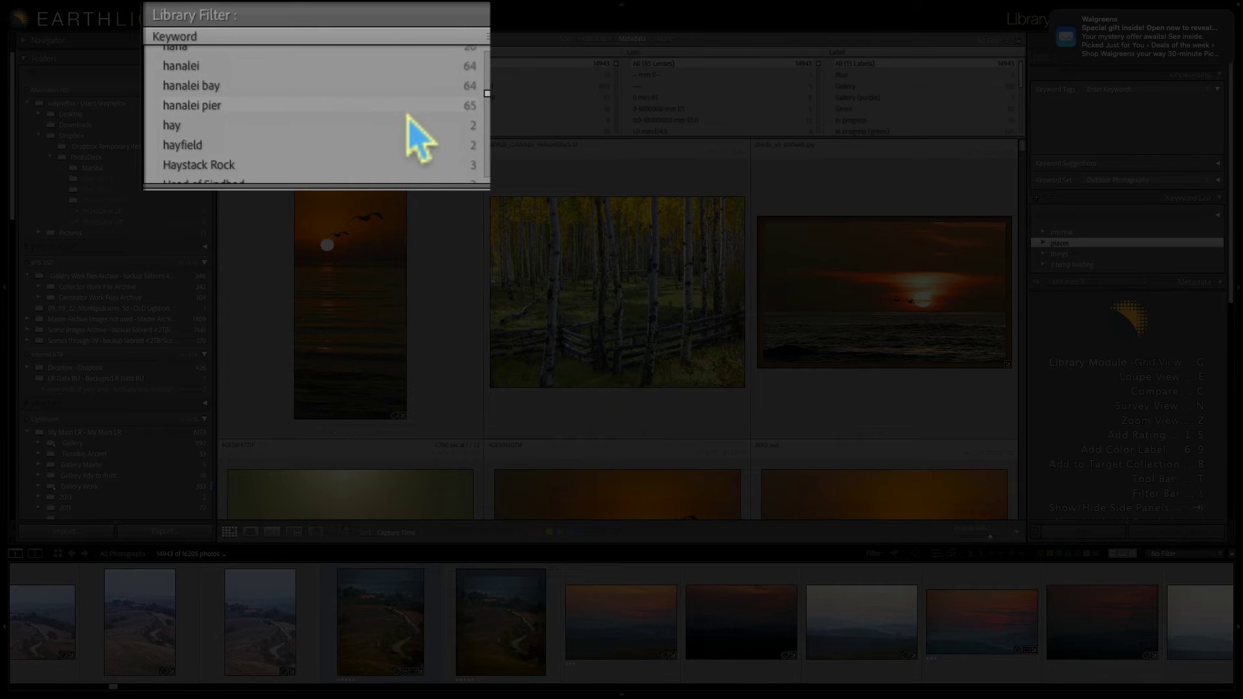
scroll(420, 137, "down", 5)
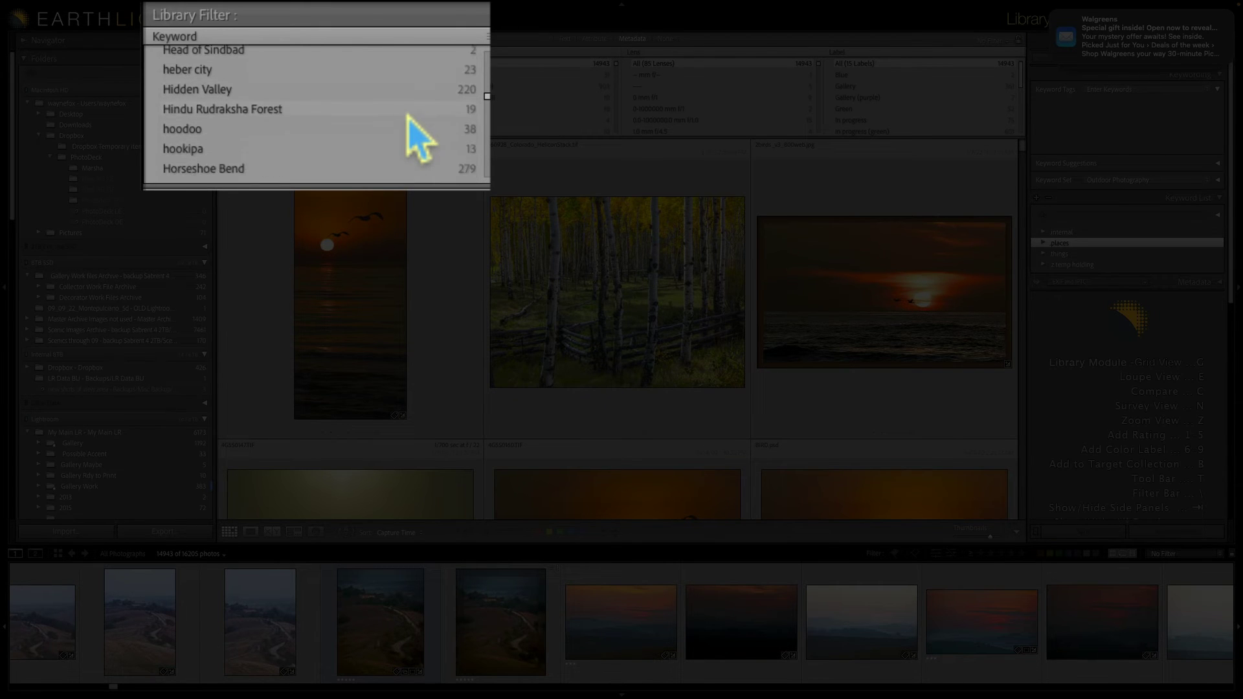
scroll(420, 138, "down", 2)
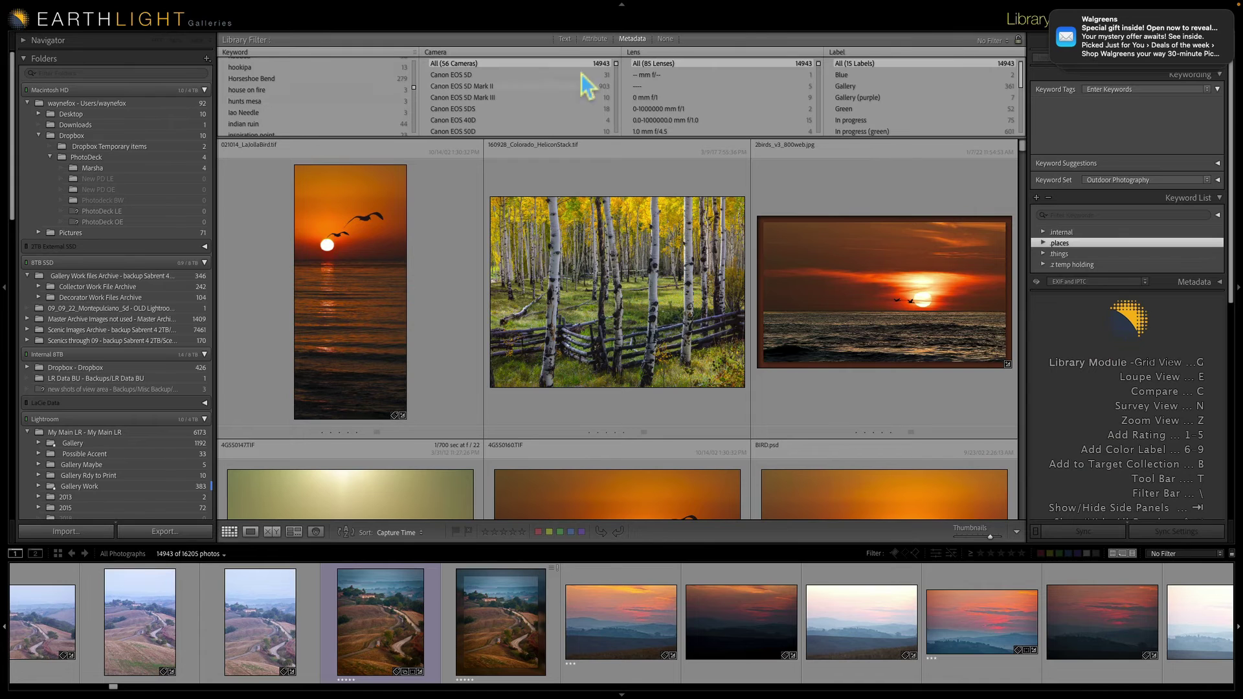
Step: Expand .places in the keyword list and show only the photos tagged Montepulciano under Italy > Tucsany
left_click(1111, 90)
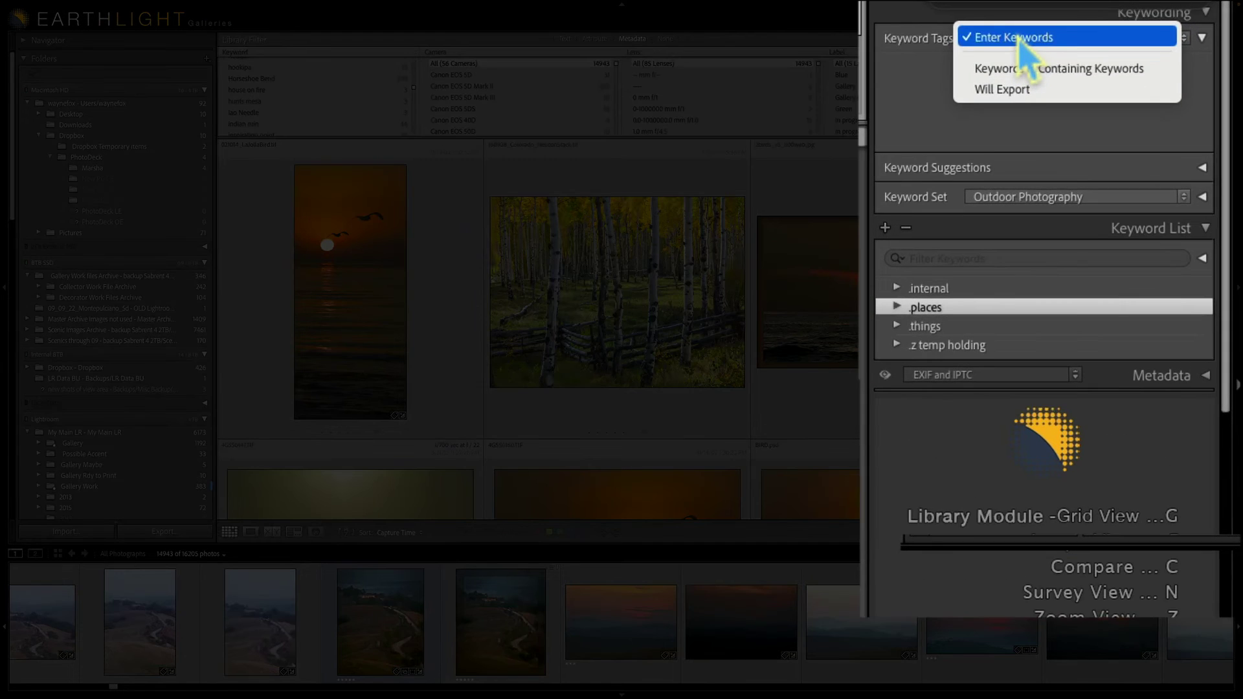
left_click(1019, 38)
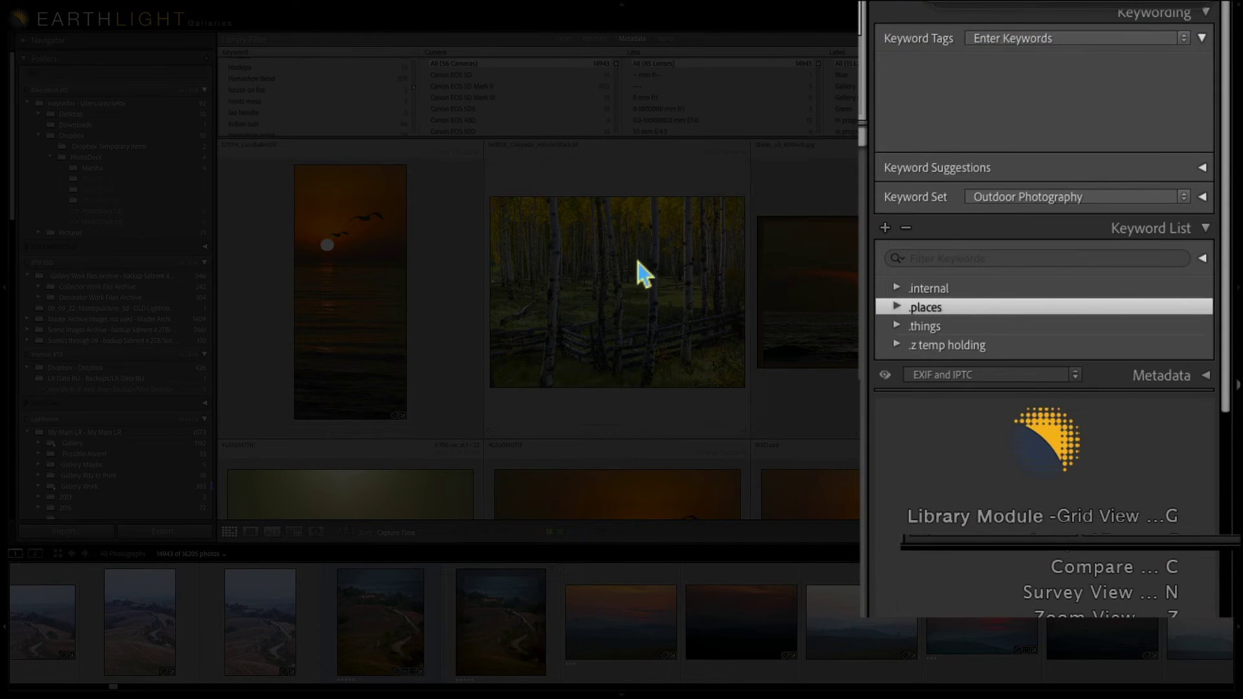
left_click(897, 307)
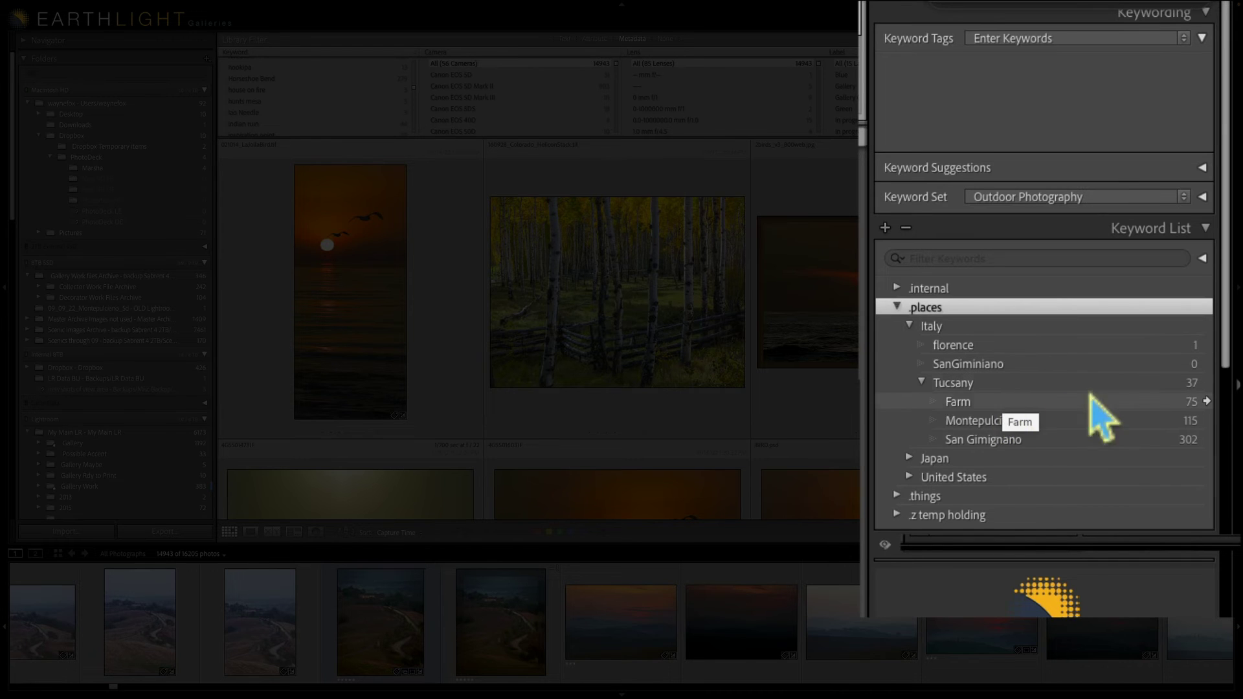
left_click(1207, 421)
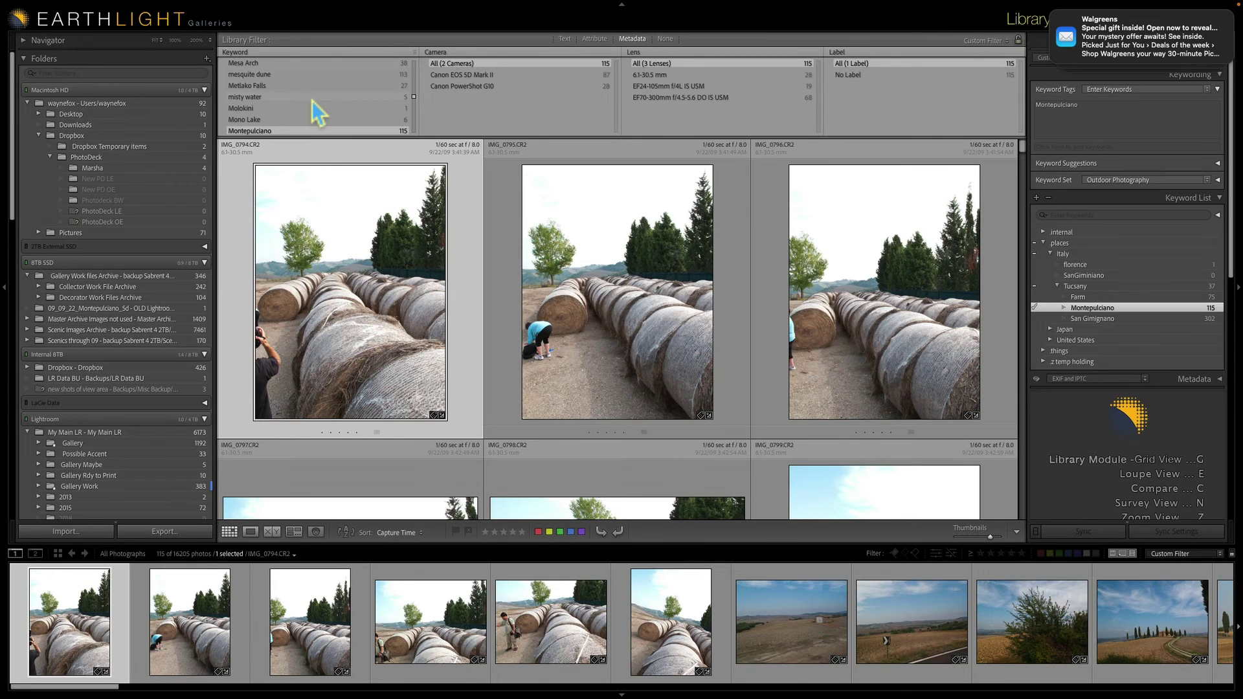
Step: Filter the keyword list for italy
left_click(1076, 215)
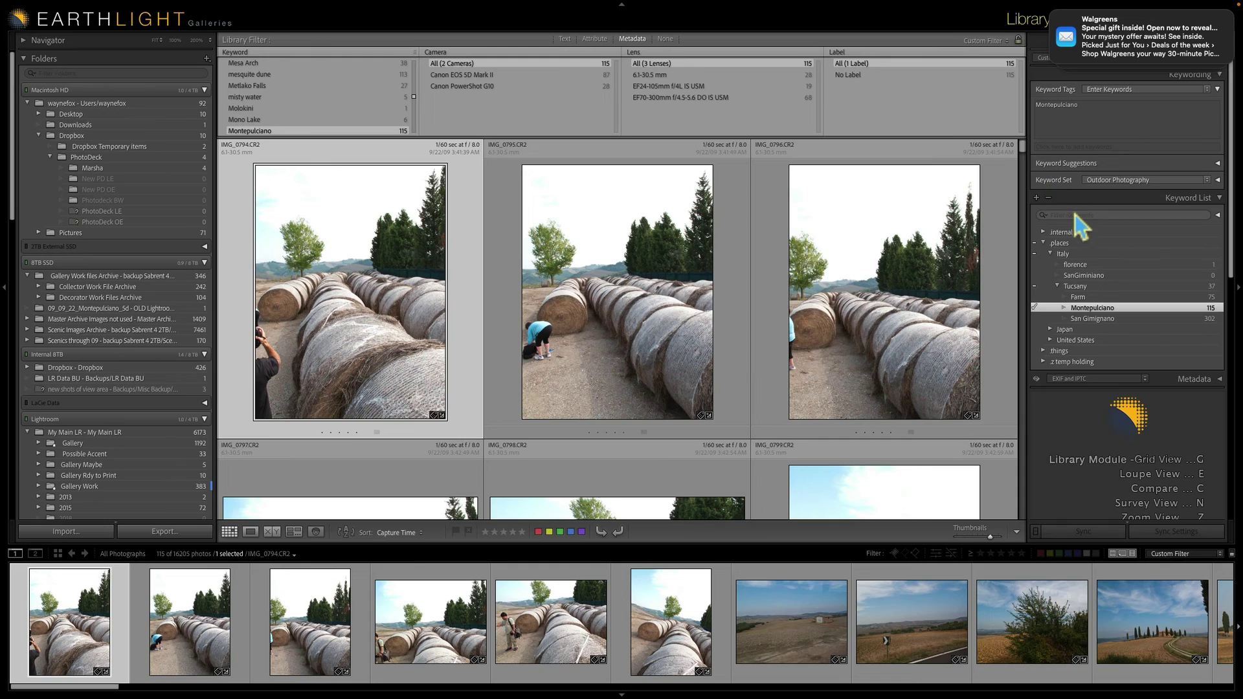
type("ita")
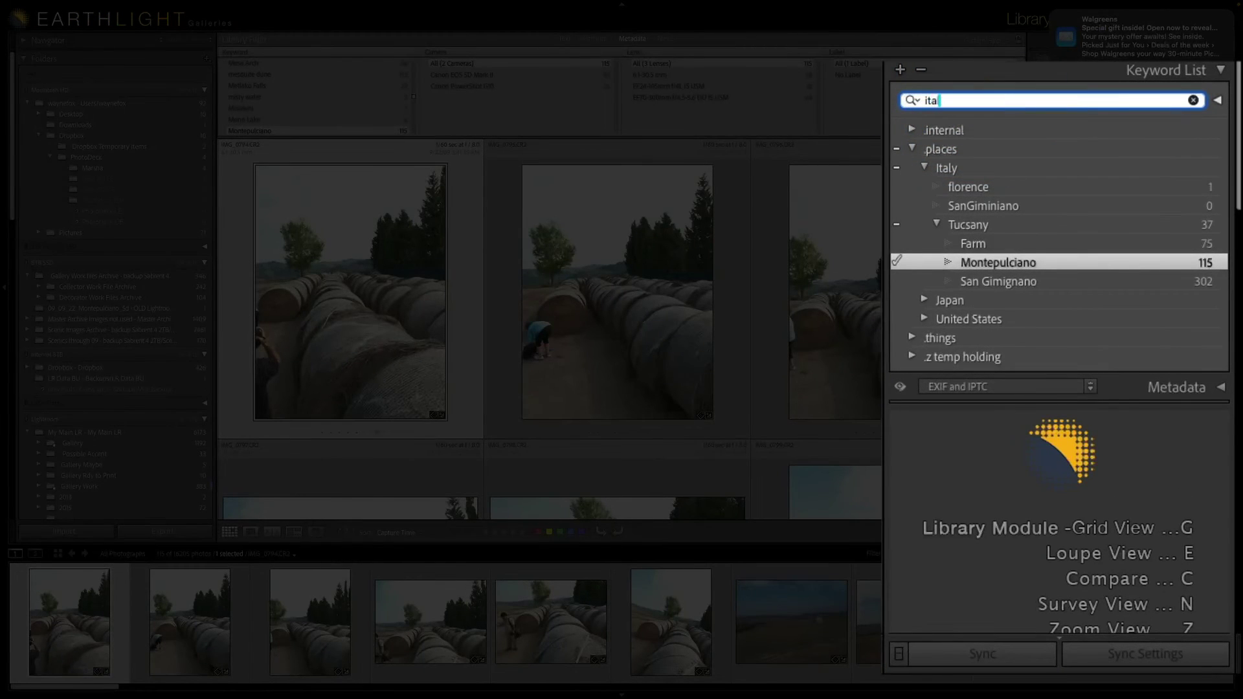
type("ly")
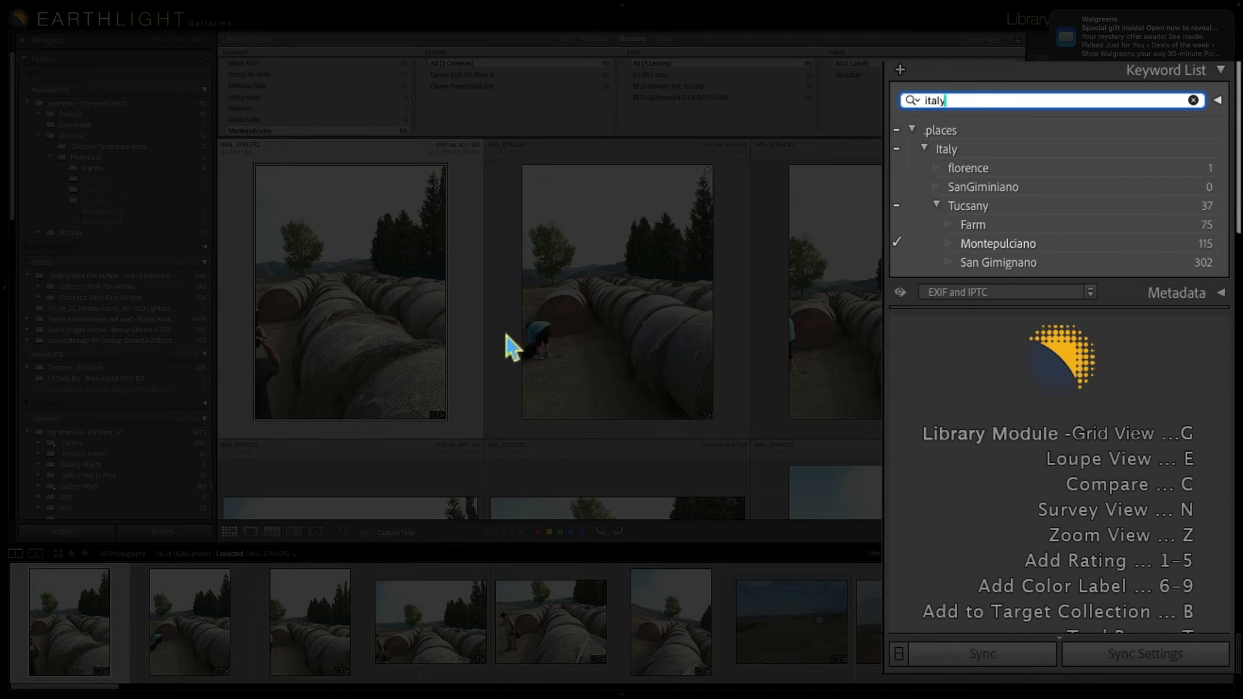
Step: Select a landscape photo among the Montepulciano results and set its Keyword Tags display to Will Export
scroll(829, 359, "down", 3)
scroll(826, 359, "down", 3)
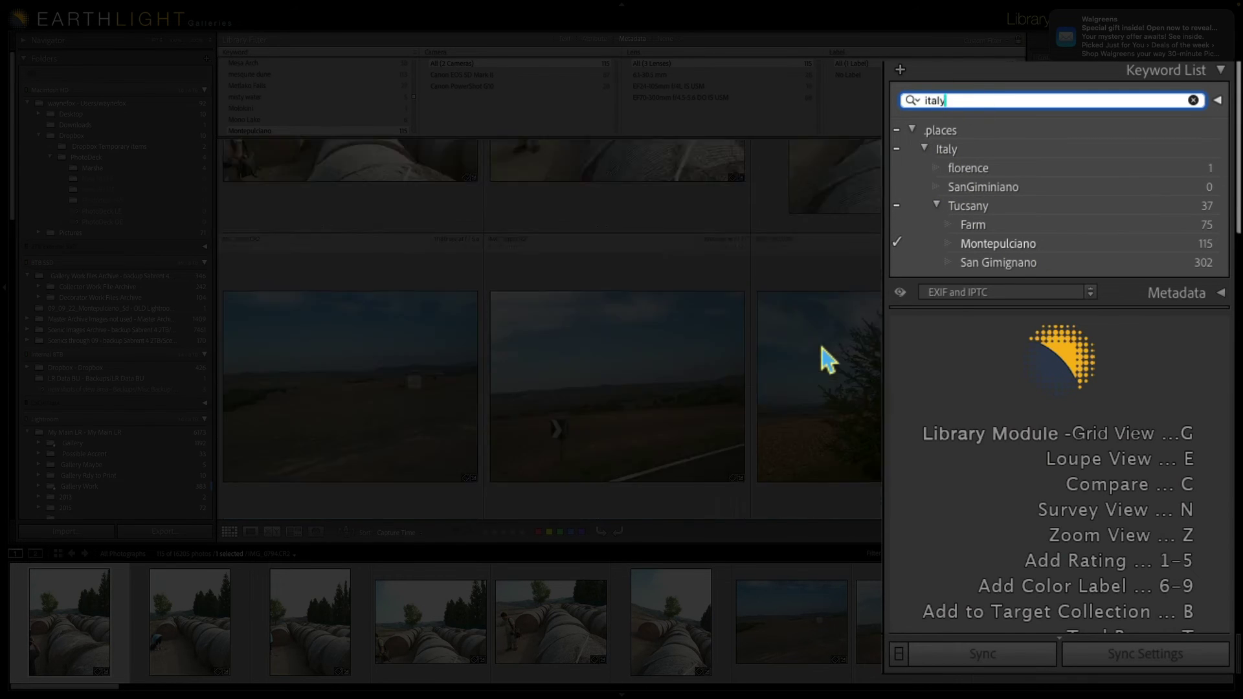
left_click(653, 338)
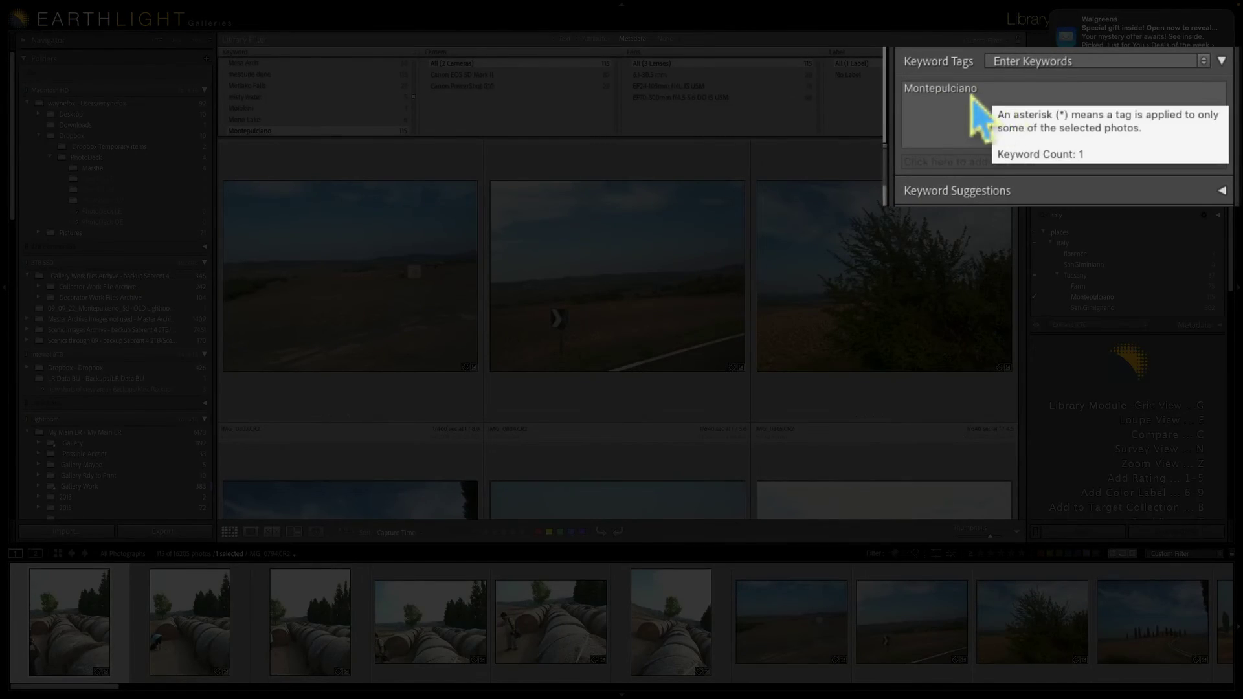
left_click(1029, 62)
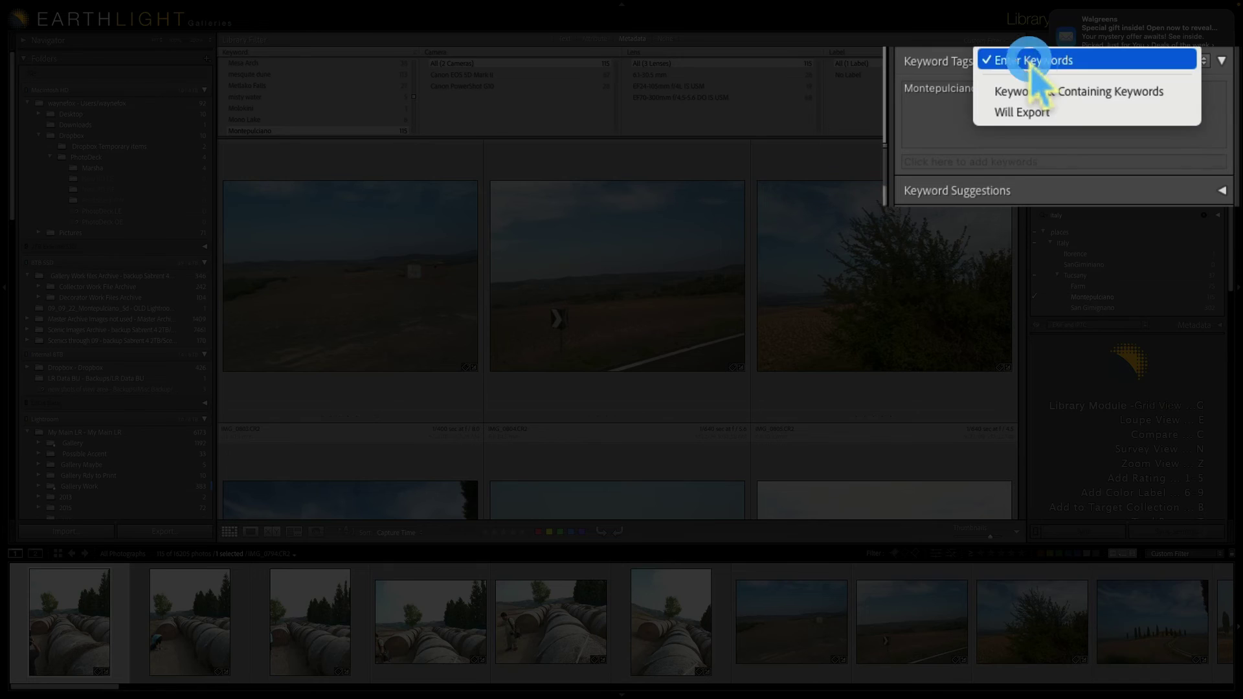
left_click(1034, 112)
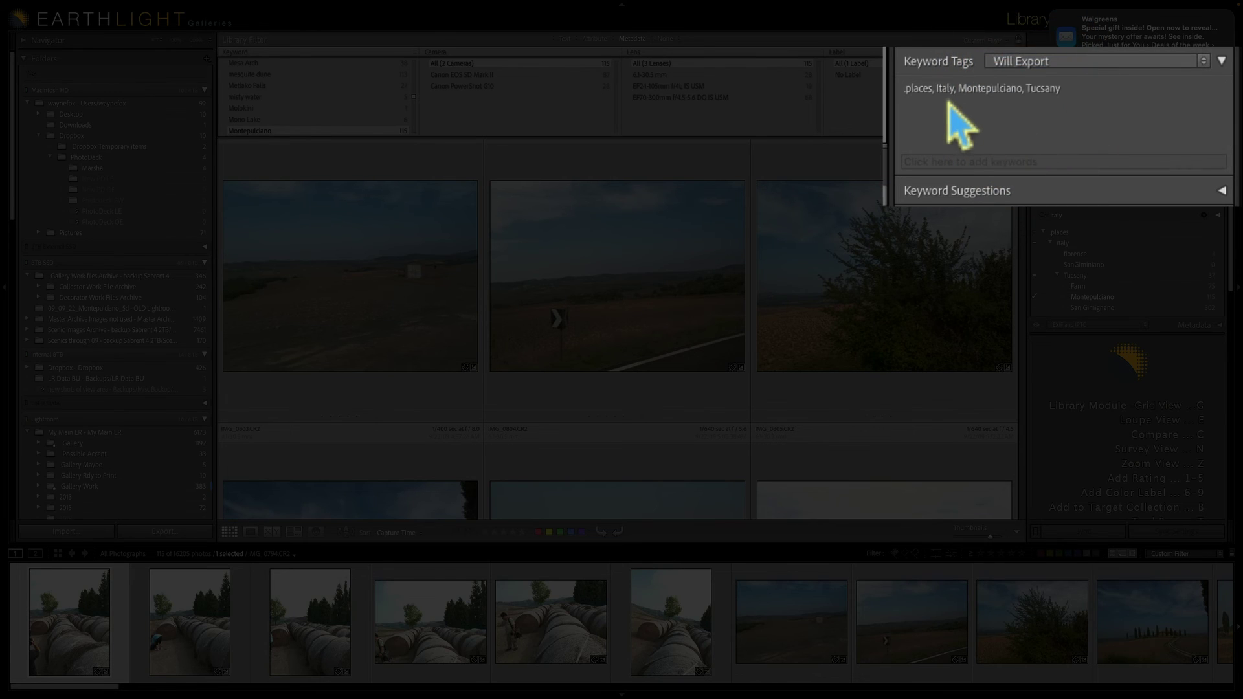